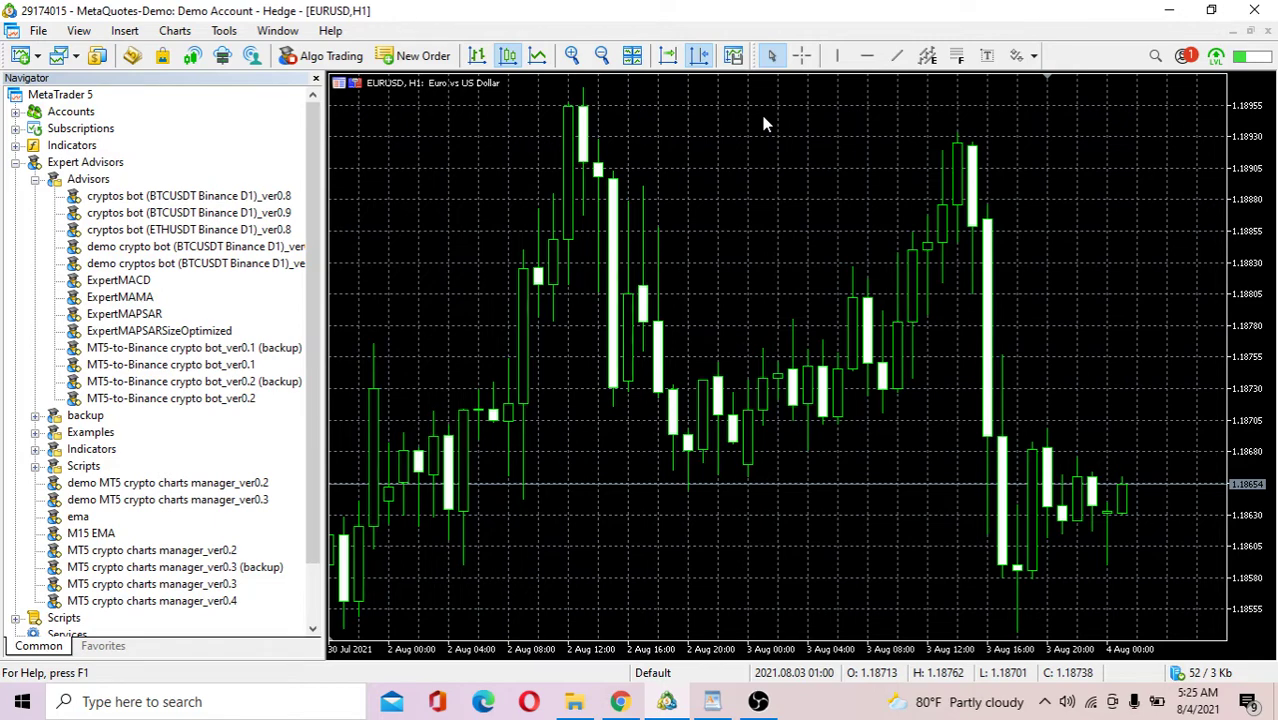
Bring the 'why mt5 to binance.rtf' notes in WordPad to the front.
{"action": "left_click", "coordinate": [712, 701]}
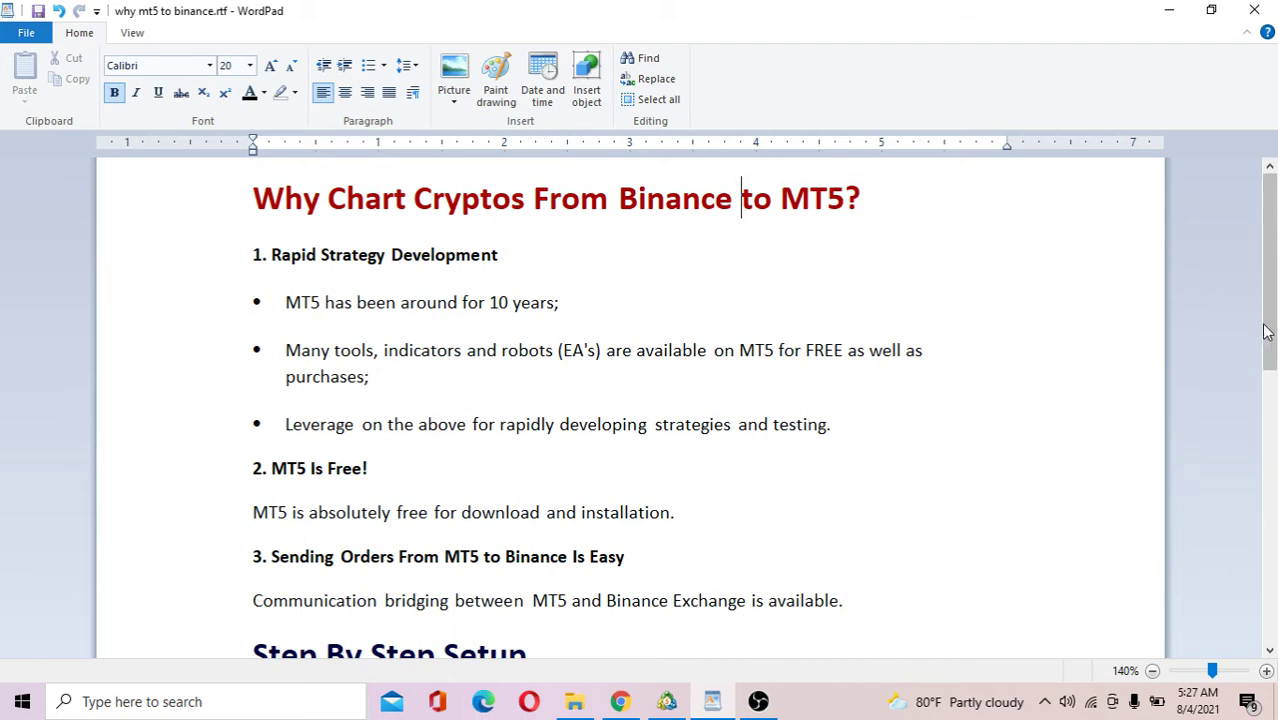
Scroll the notes down to show the seven-step Step By Step Setup section.
{"action": "left_click_drag", "start_coordinate": [1267, 325], "coordinate": [1257, 451]}
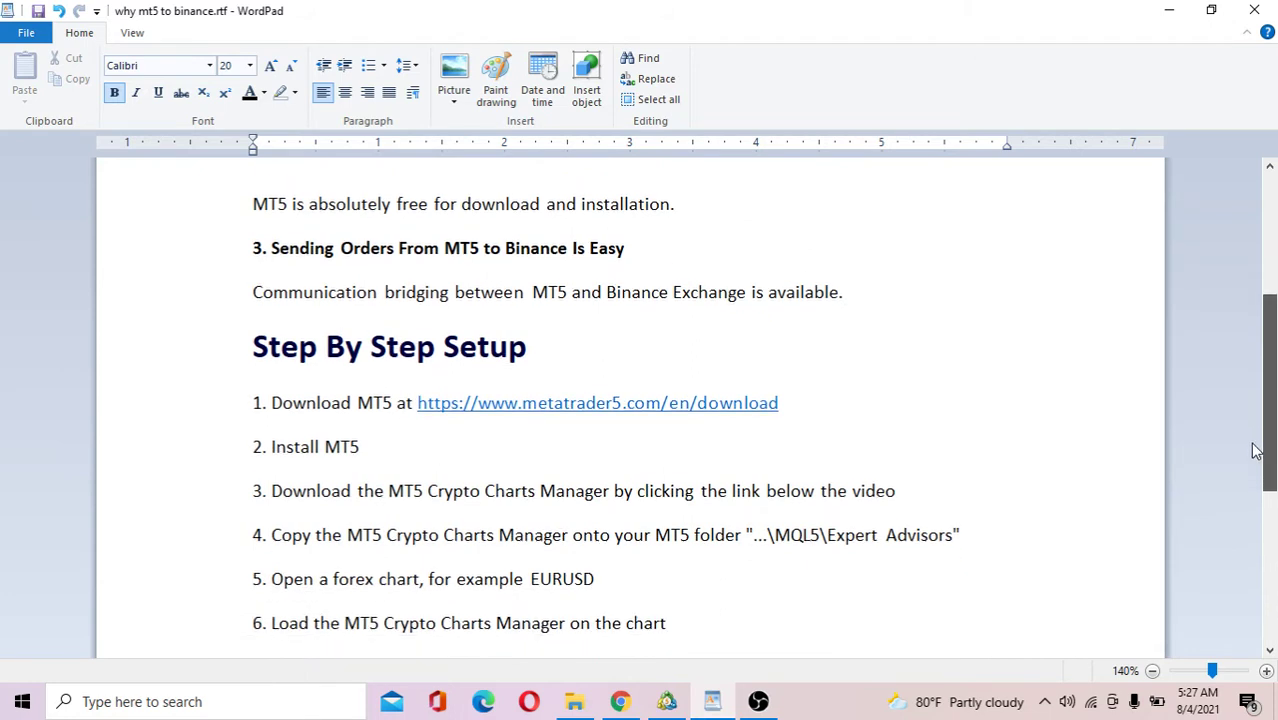
{"action": "left_click_drag", "start_coordinate": [1257, 451], "coordinate": [1257, 467]}
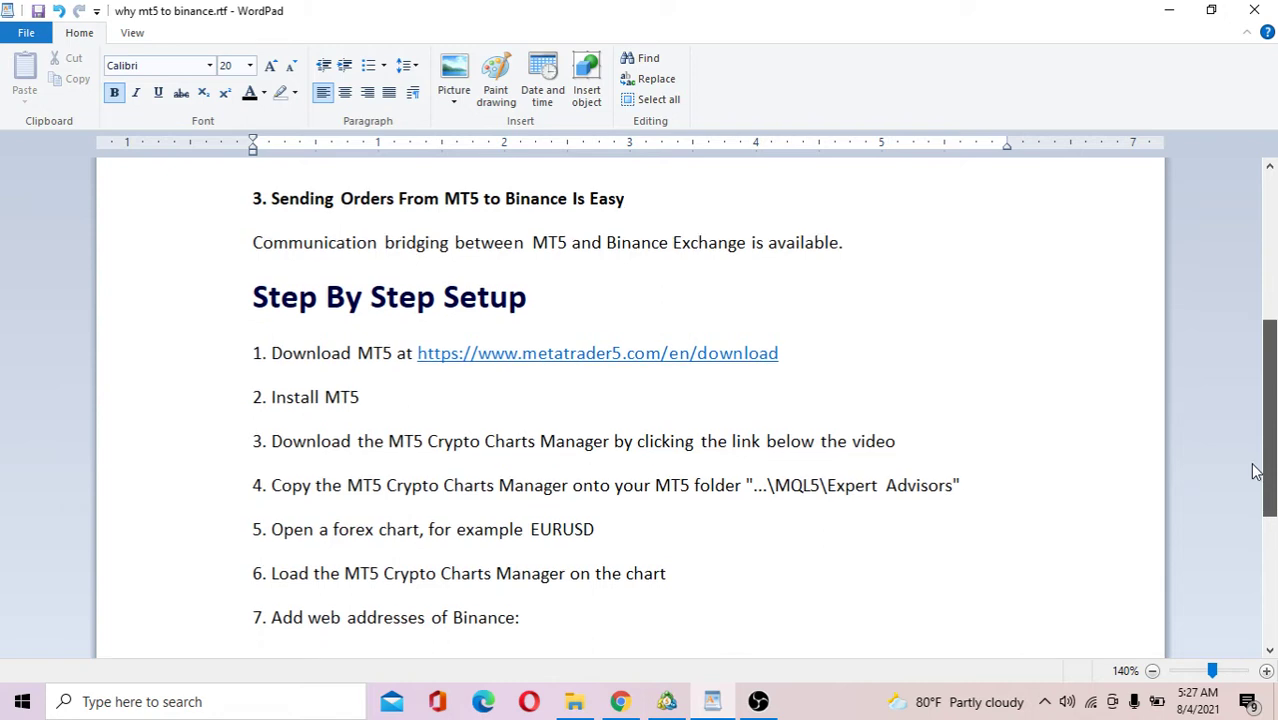
{"action": "left_click_drag", "start_coordinate": [1257, 467], "coordinate": [1255, 481]}
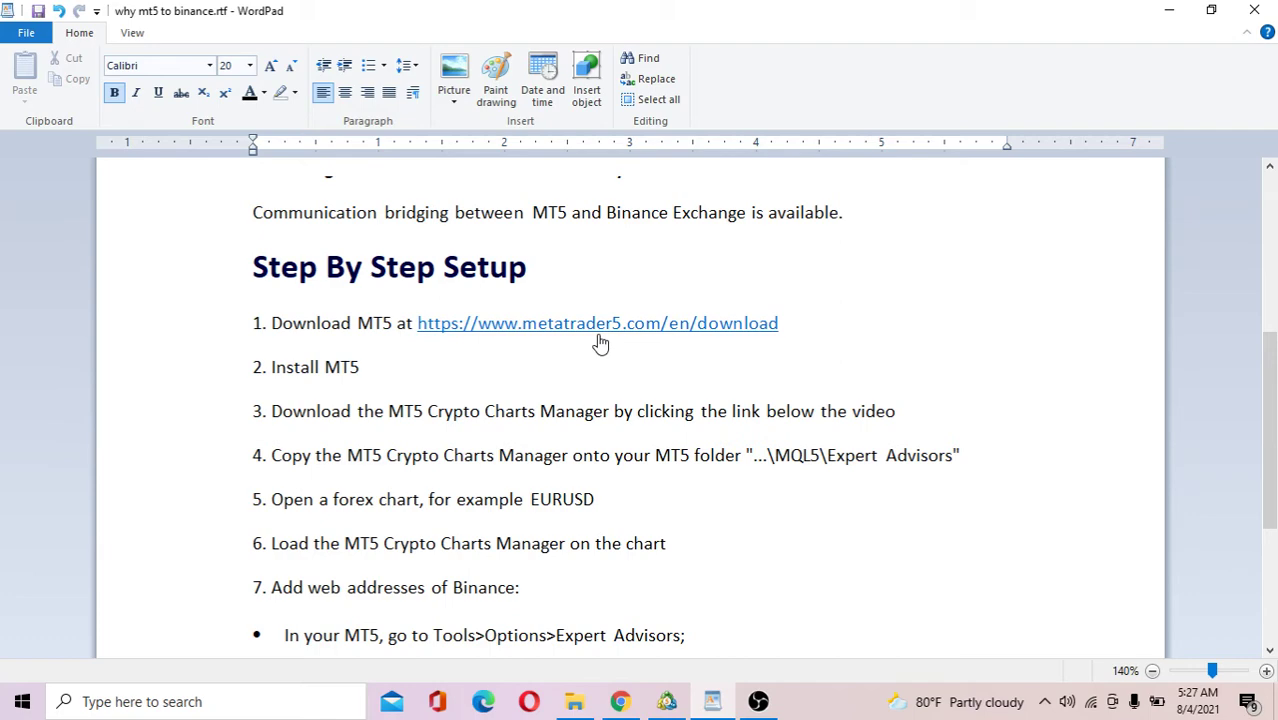
Show the MetaTrader 5 download page and its web address in Chrome, then return to the notes.
{"action": "left_click", "coordinate": [620, 701]}
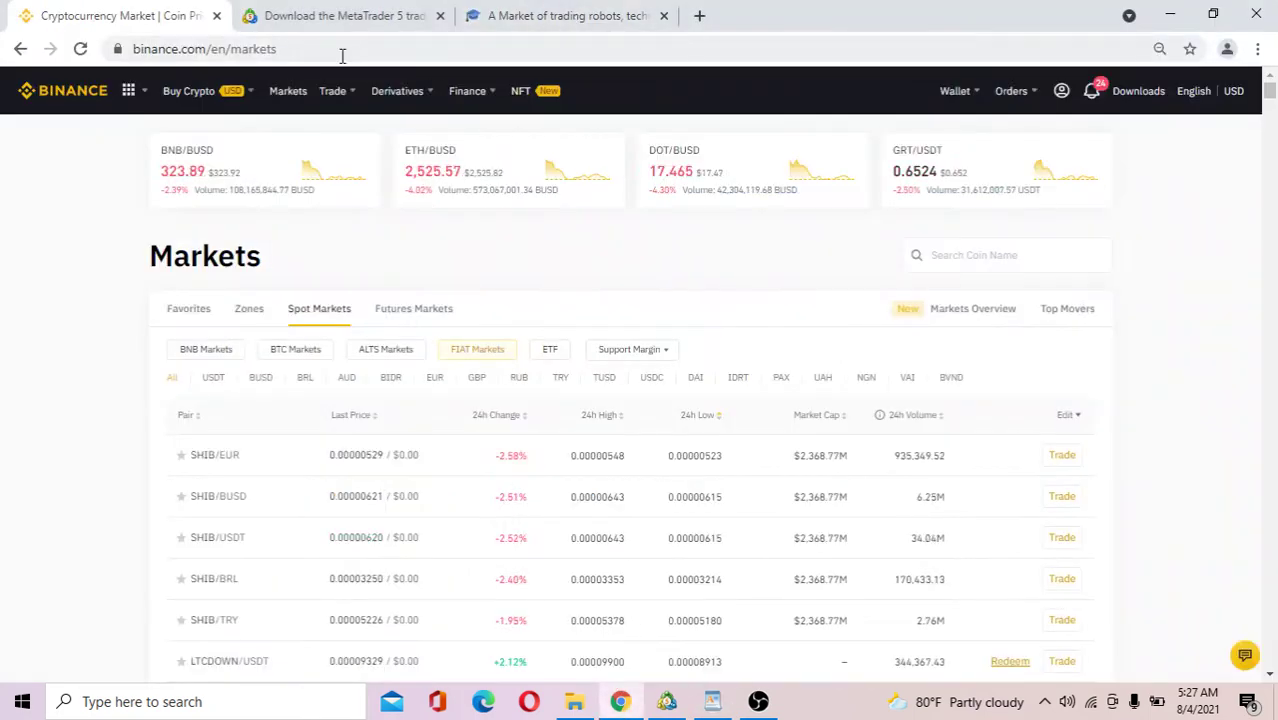
{"action": "left_click", "coordinate": [340, 15]}
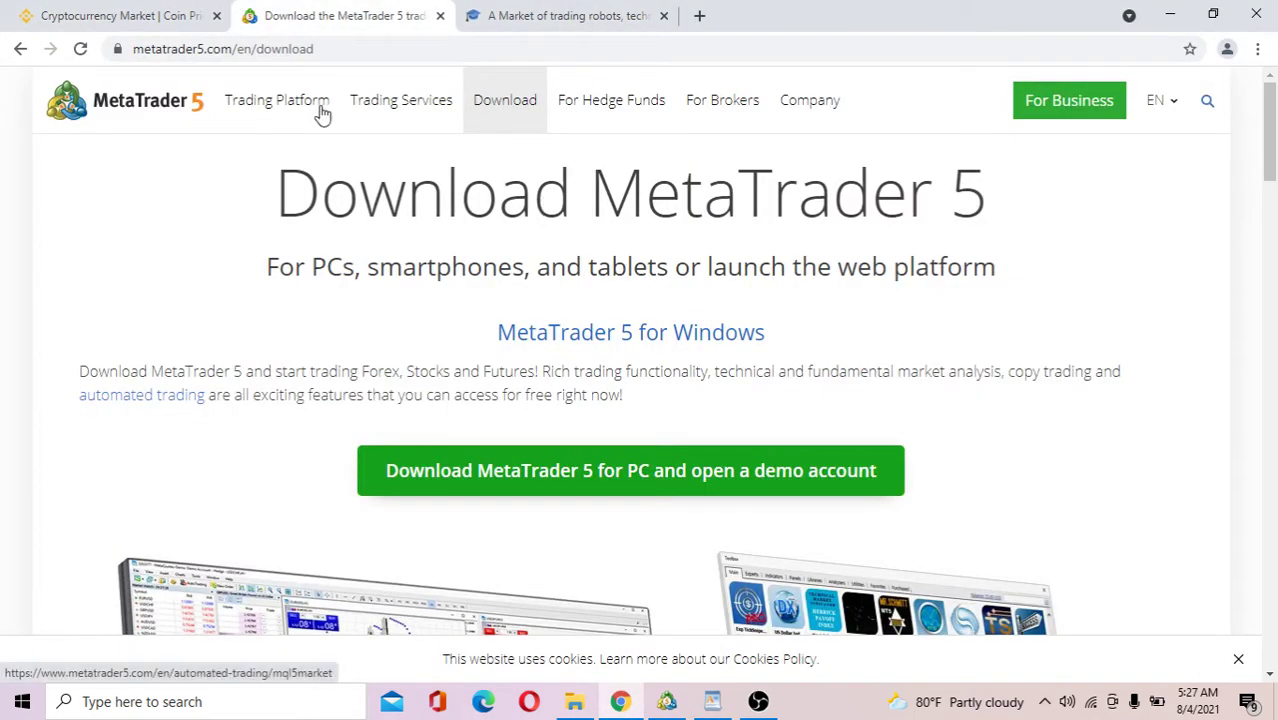
{"action": "left_click", "coordinate": [324, 48]}
{"action": "mouse_move", "coordinate": [712, 701]}
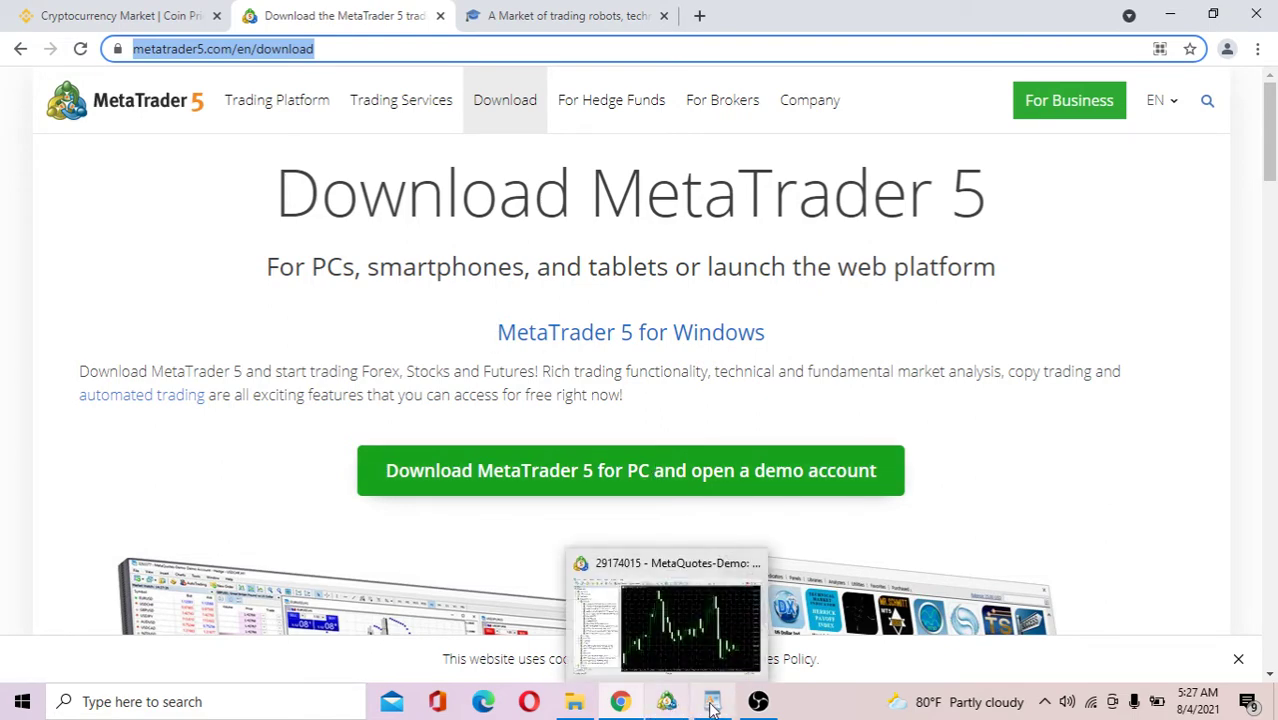
{"action": "left_click", "coordinate": [712, 701]}
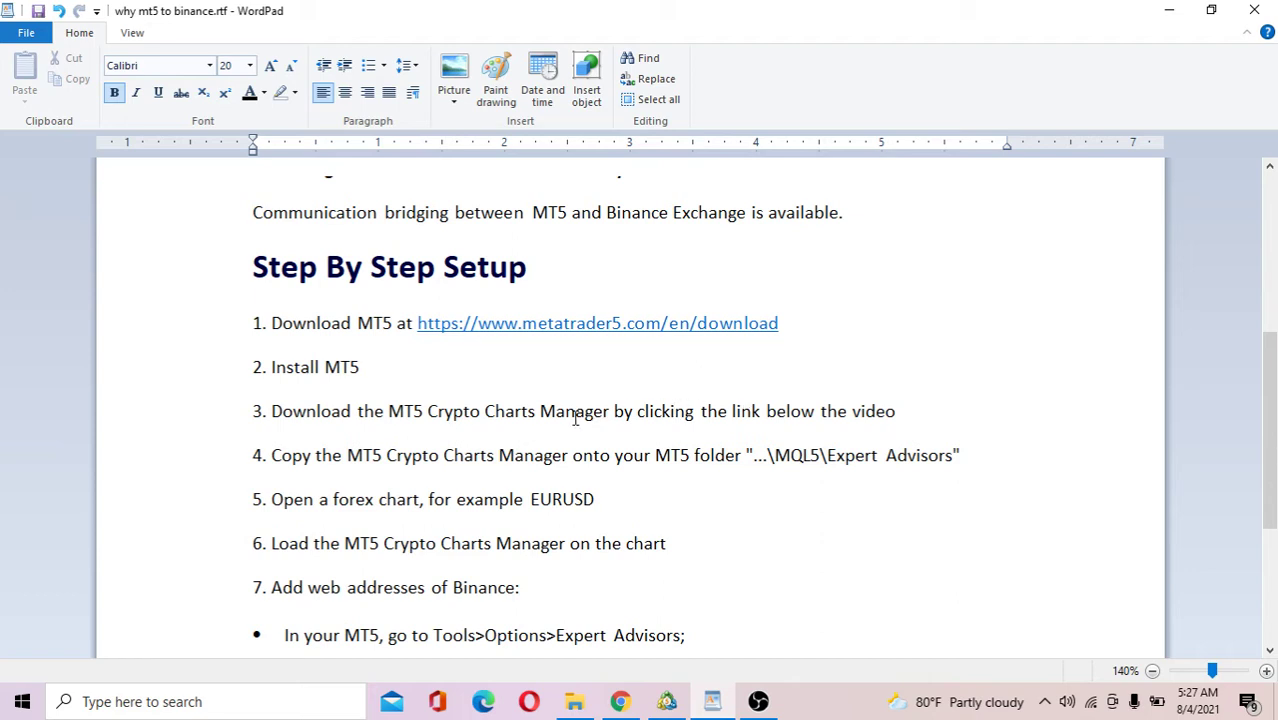
Browse MT5's data folder to MQL5\Experts with the crypto charts manager files, then return to the notes.
{"action": "left_click", "coordinate": [668, 700]}
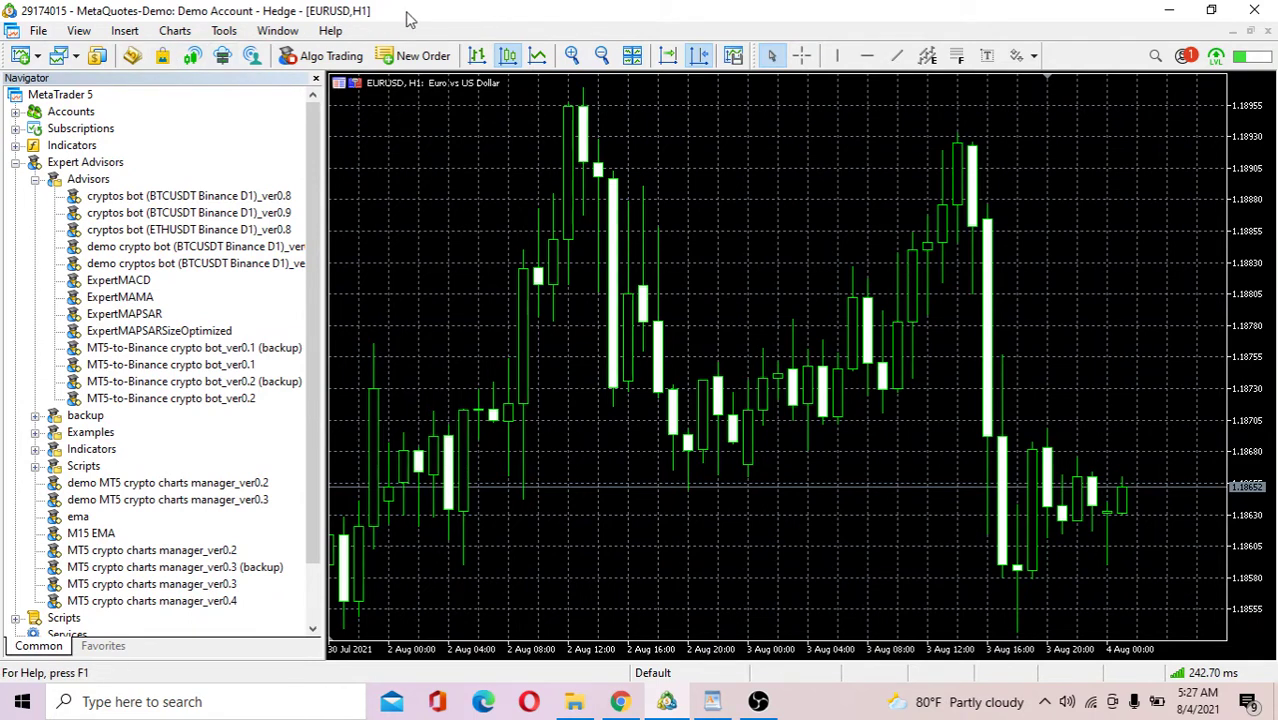
{"action": "left_click", "coordinate": [36, 31]}
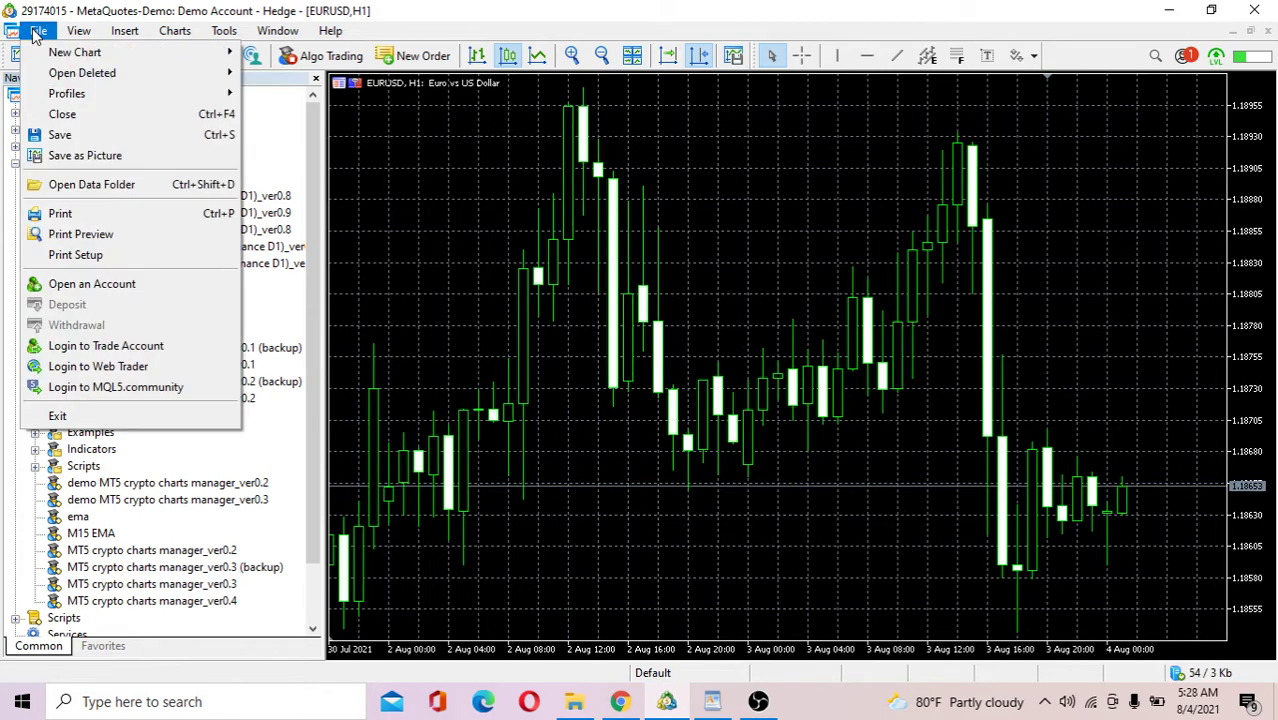
{"action": "left_click", "coordinate": [85, 184]}
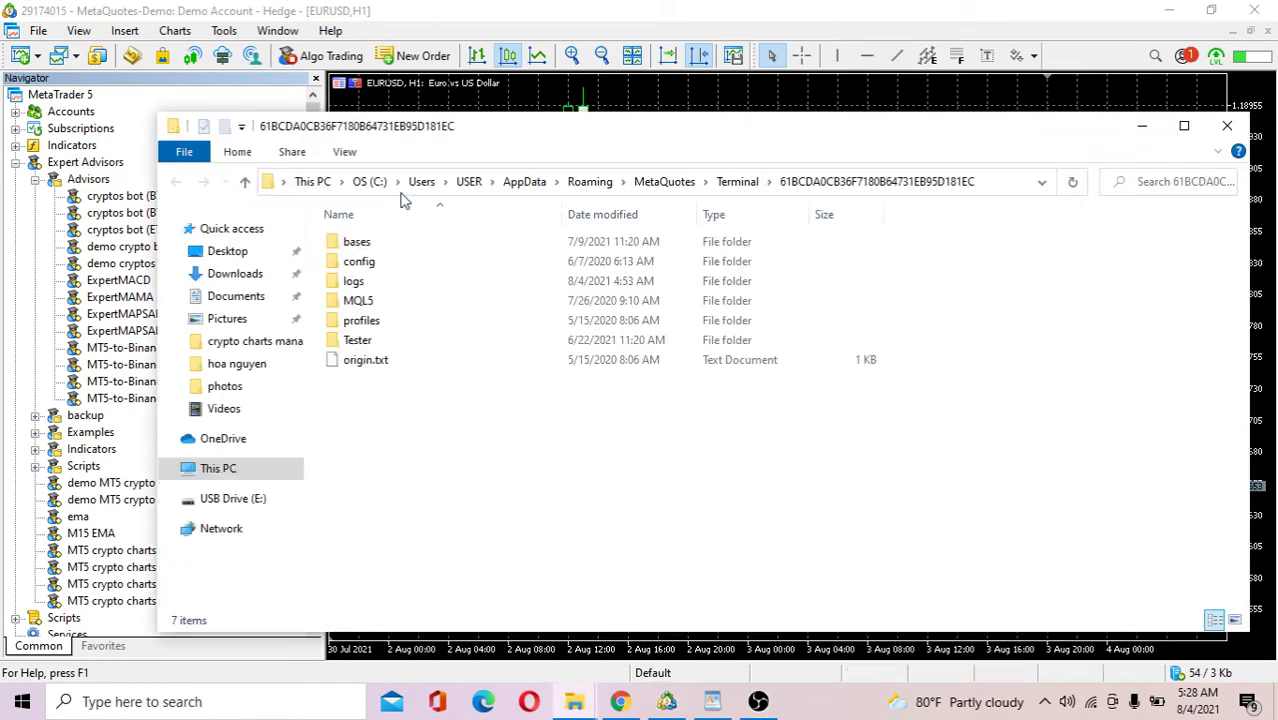
{"action": "double_click", "coordinate": [352, 303]}
{"action": "double_click", "coordinate": [376, 250]}
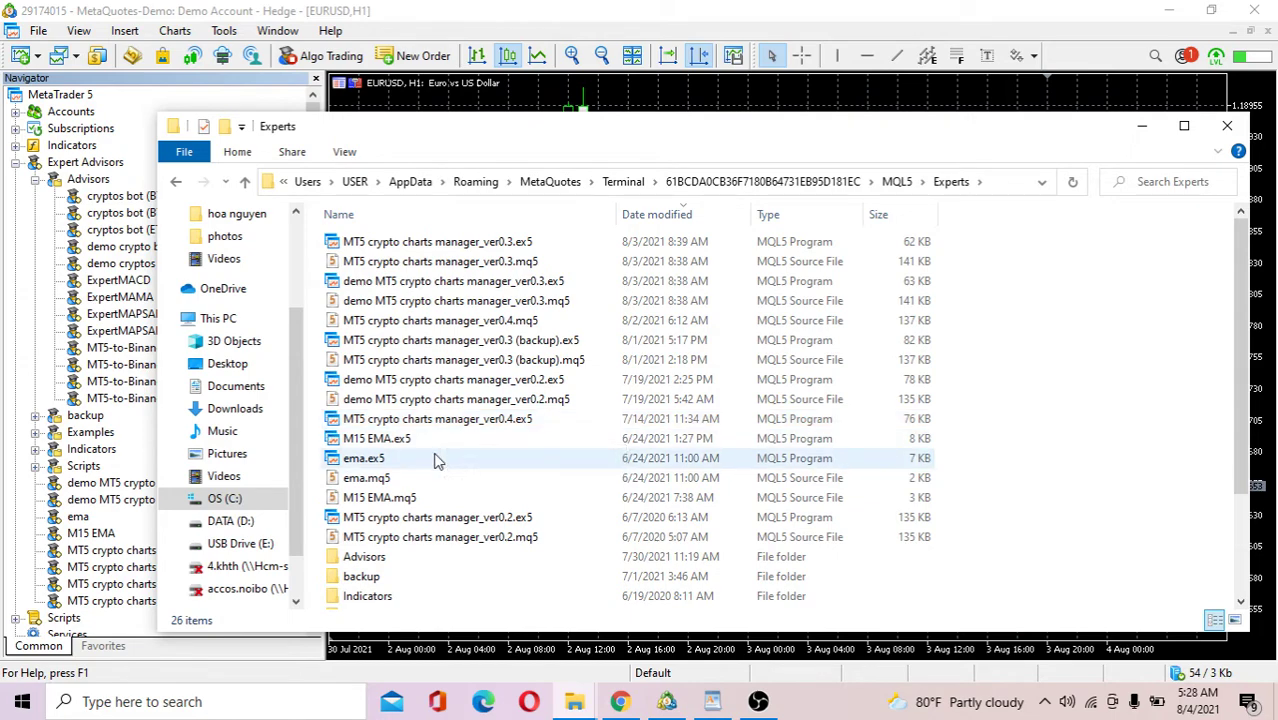
{"action": "left_click", "coordinate": [1227, 126]}
{"action": "left_click", "coordinate": [714, 700]}
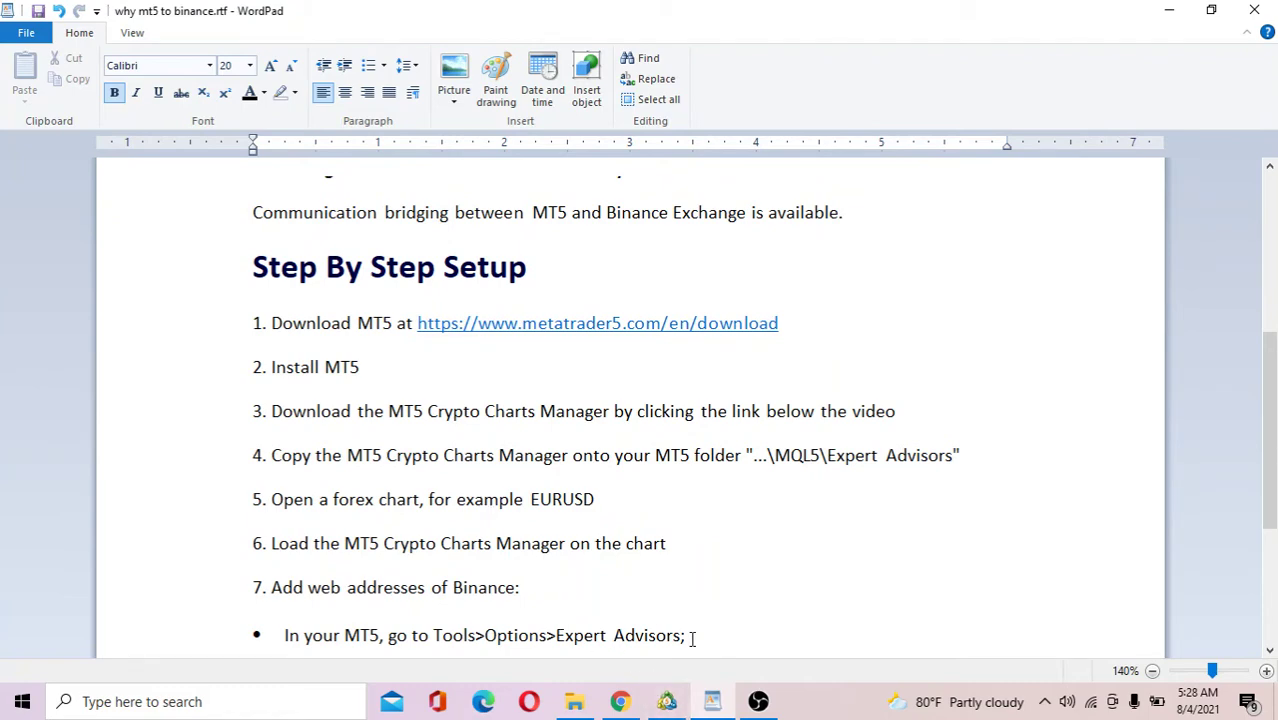
Highlight the two api.binance.com addresses in step 7 of the notes, then return to MetaTrader 5.
{"action": "left_click", "coordinate": [672, 700]}
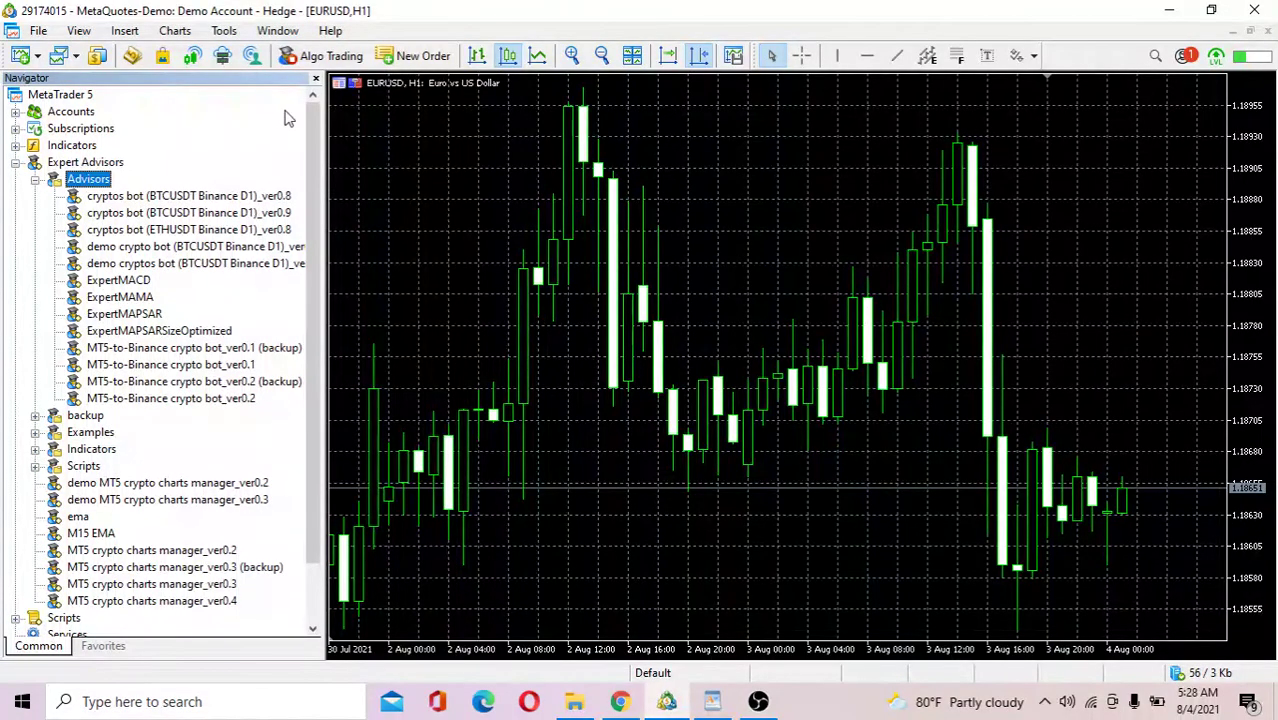
{"action": "left_click", "coordinate": [712, 700]}
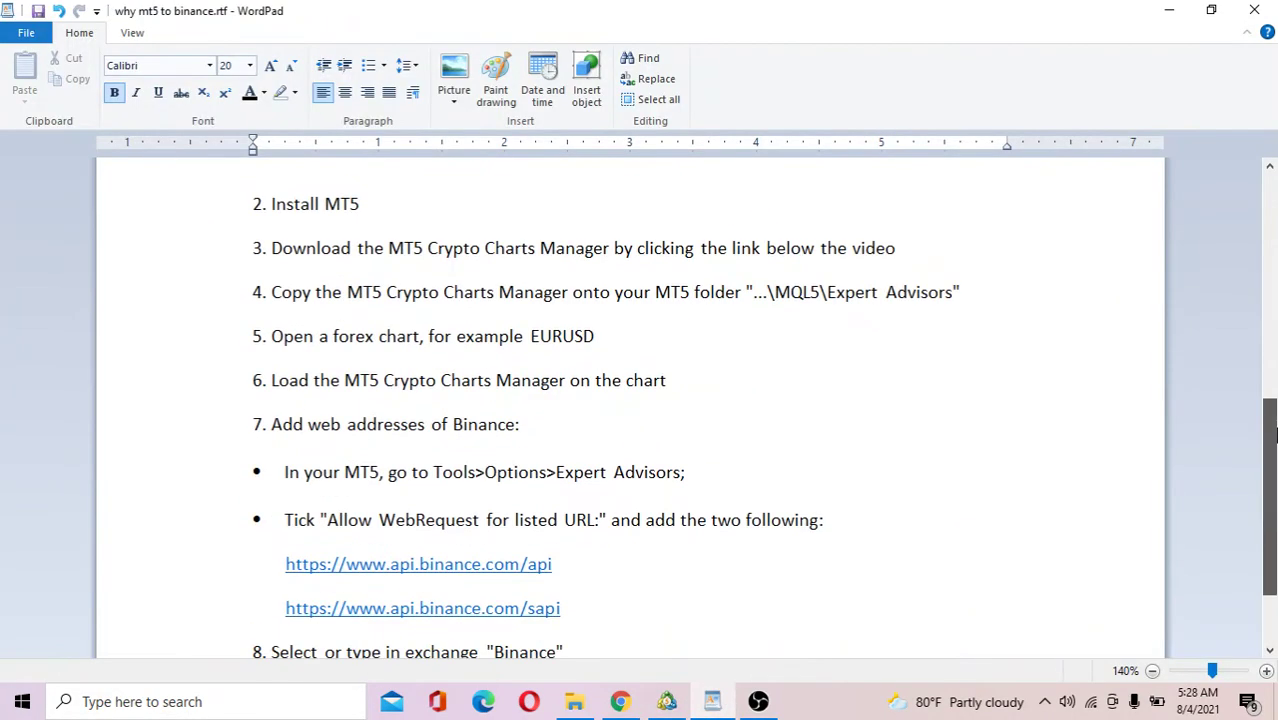
{"action": "scroll", "coordinate": [1273, 433], "scroll_direction": "down", "scroll_amount": 2}
{"action": "mouse_move", "coordinate": [560, 532]}
{"action": "left_mouse_down"}
{"action": "mouse_move", "coordinate": [362, 522]}
{"action": "mouse_move", "coordinate": [246, 490]}
{"action": "left_mouse_up"}
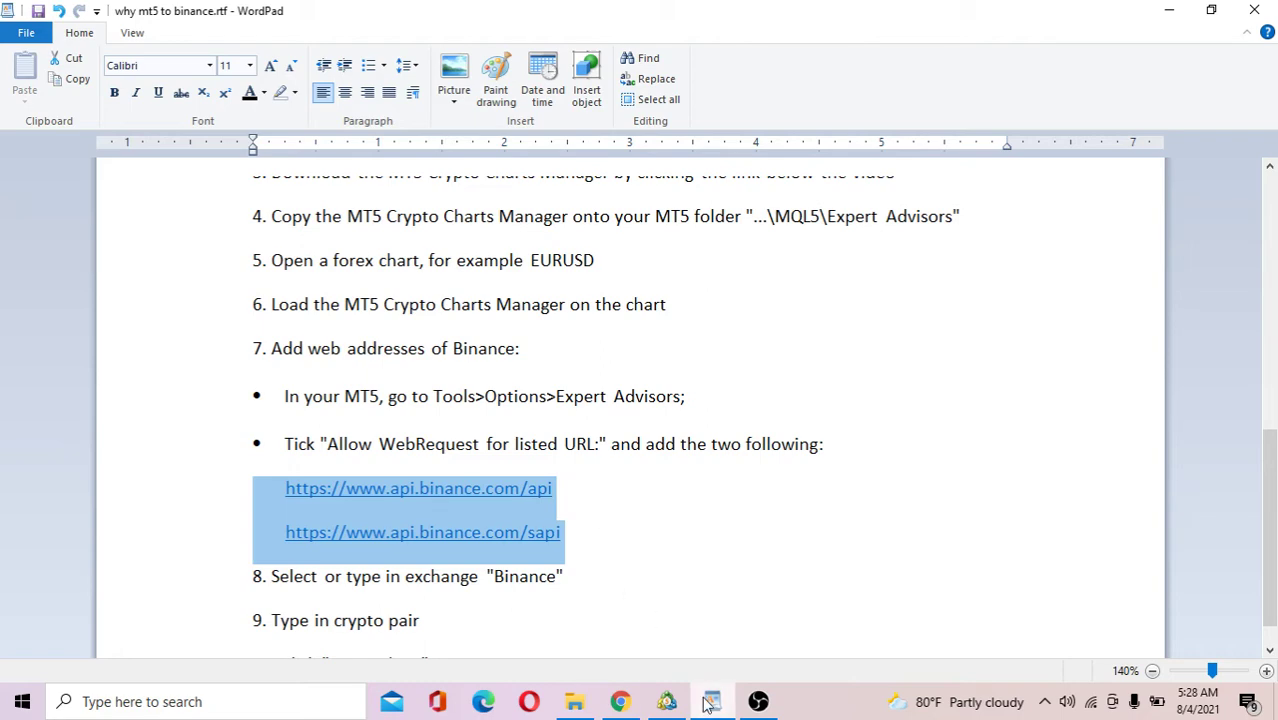
{"action": "left_click", "coordinate": [666, 701]}
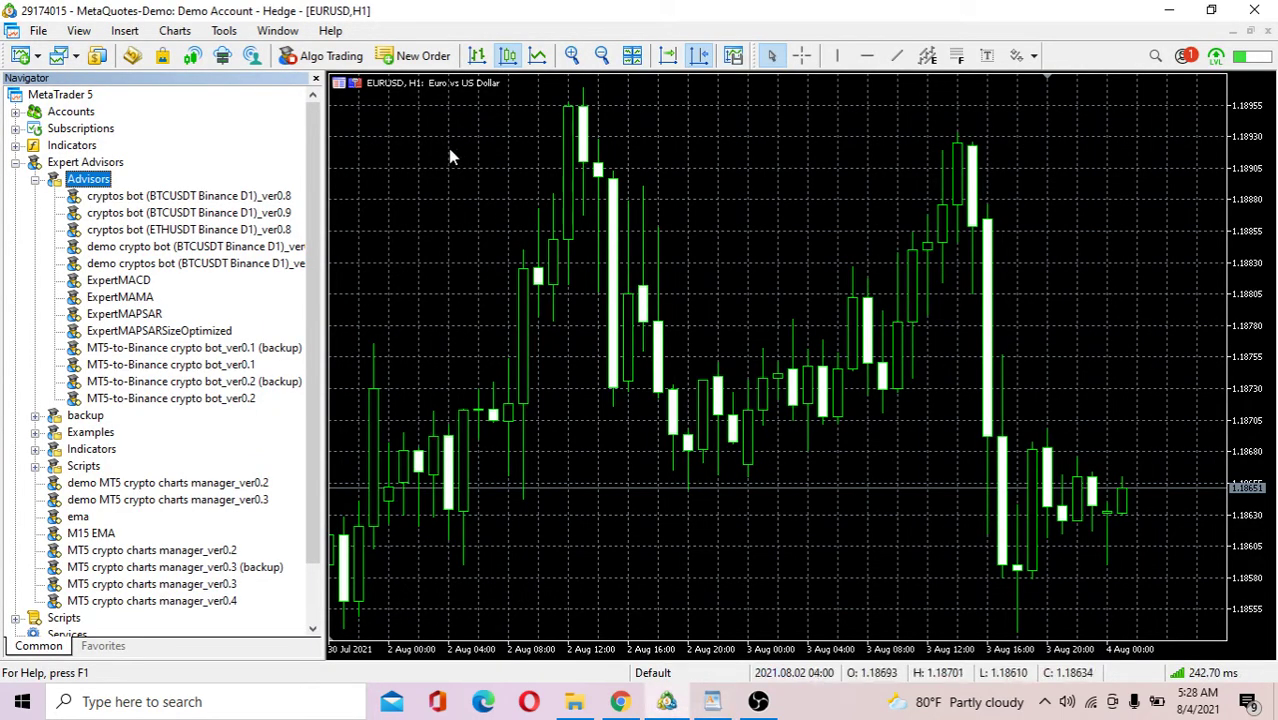
{"action": "left_click", "coordinate": [225, 36]}
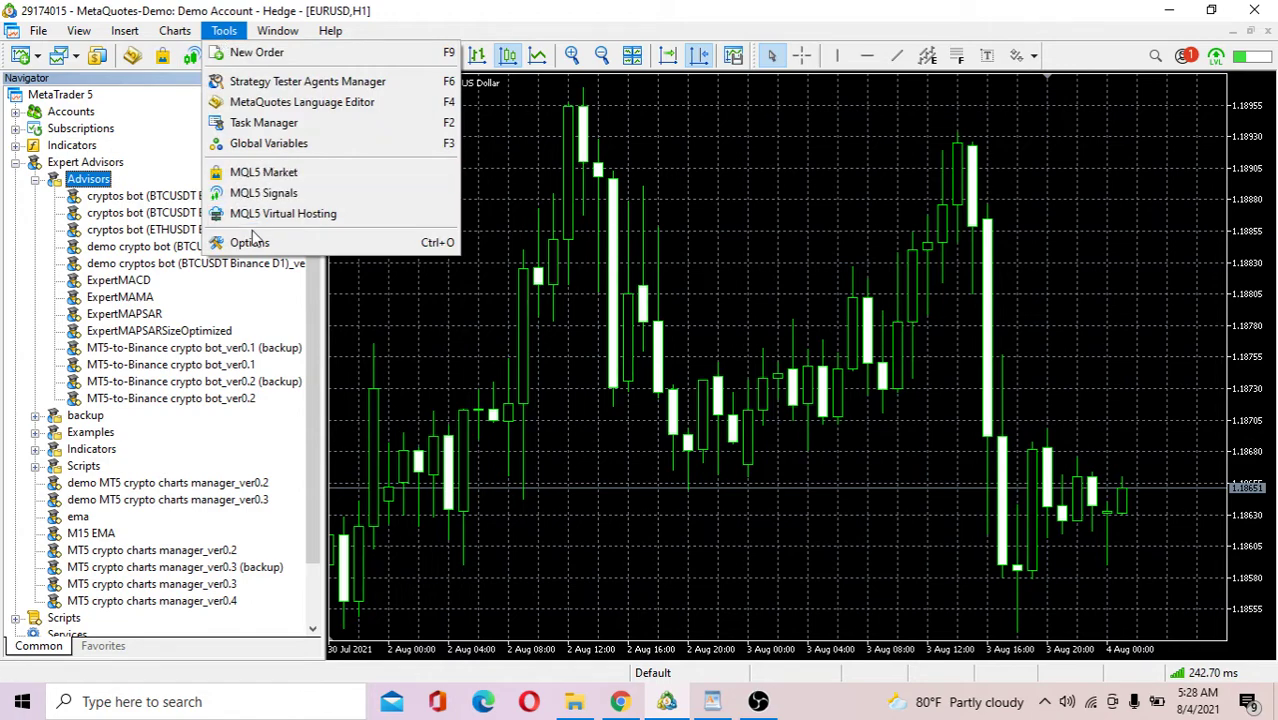
{"action": "left_click", "coordinate": [247, 243]}
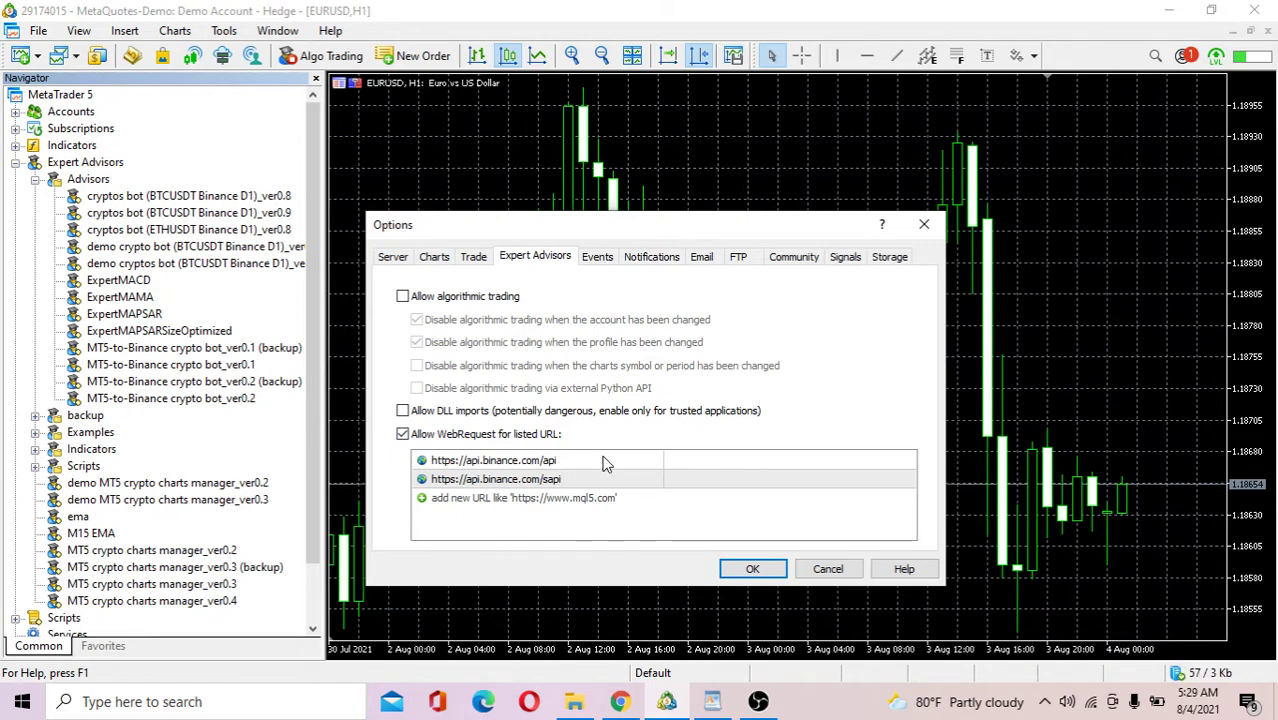
{"action": "left_click", "coordinate": [604, 462]}
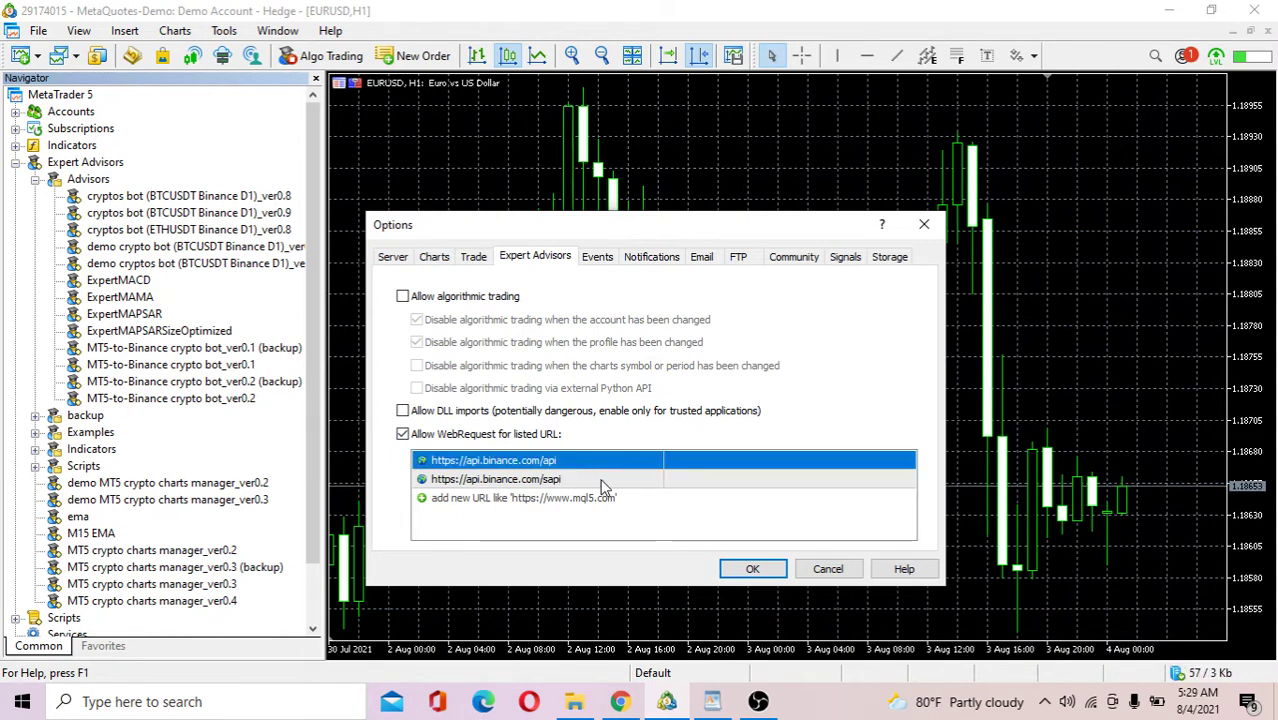
{"action": "left_click", "coordinate": [603, 482]}
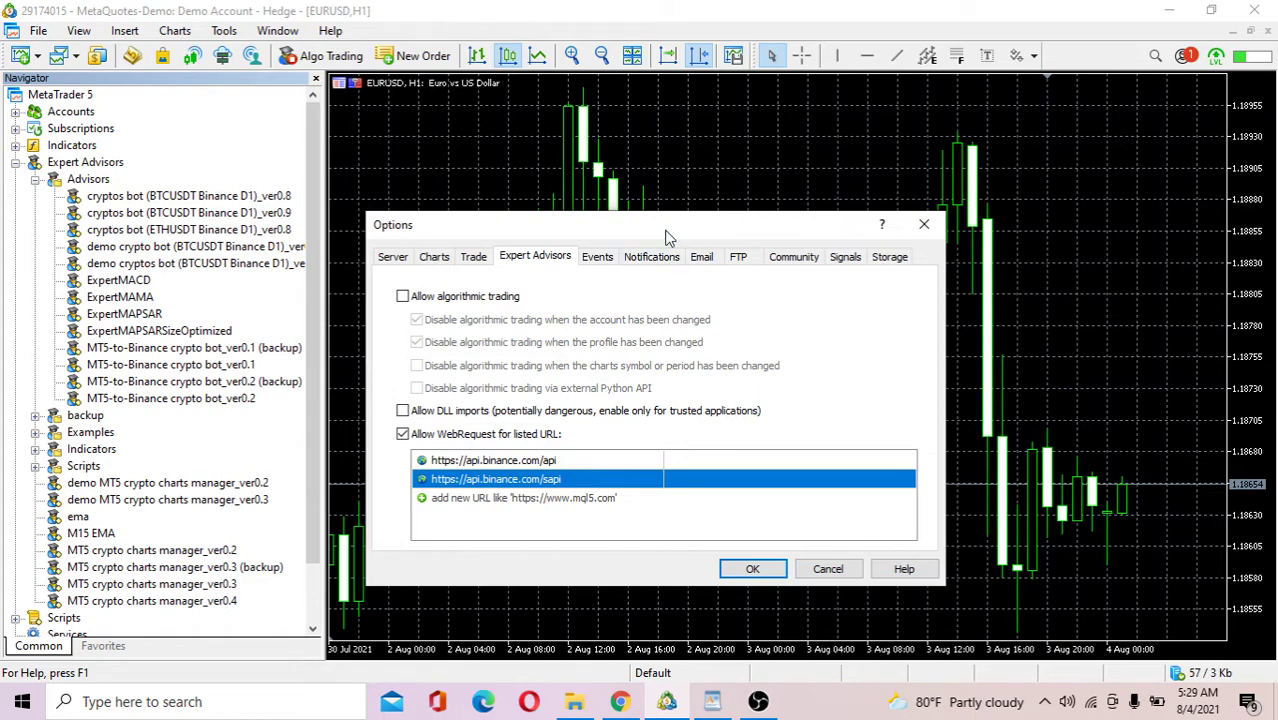
{"action": "left_click", "coordinate": [752, 568]}
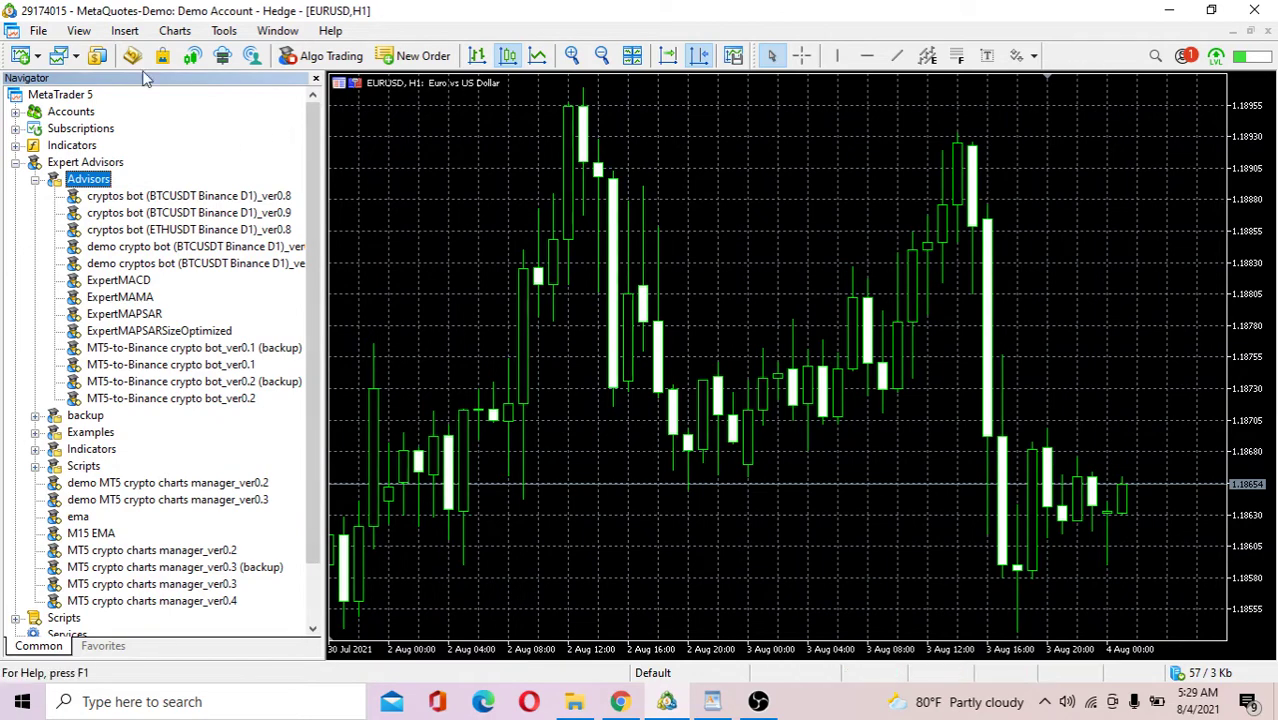
{"action": "left_click", "coordinate": [79, 31]}
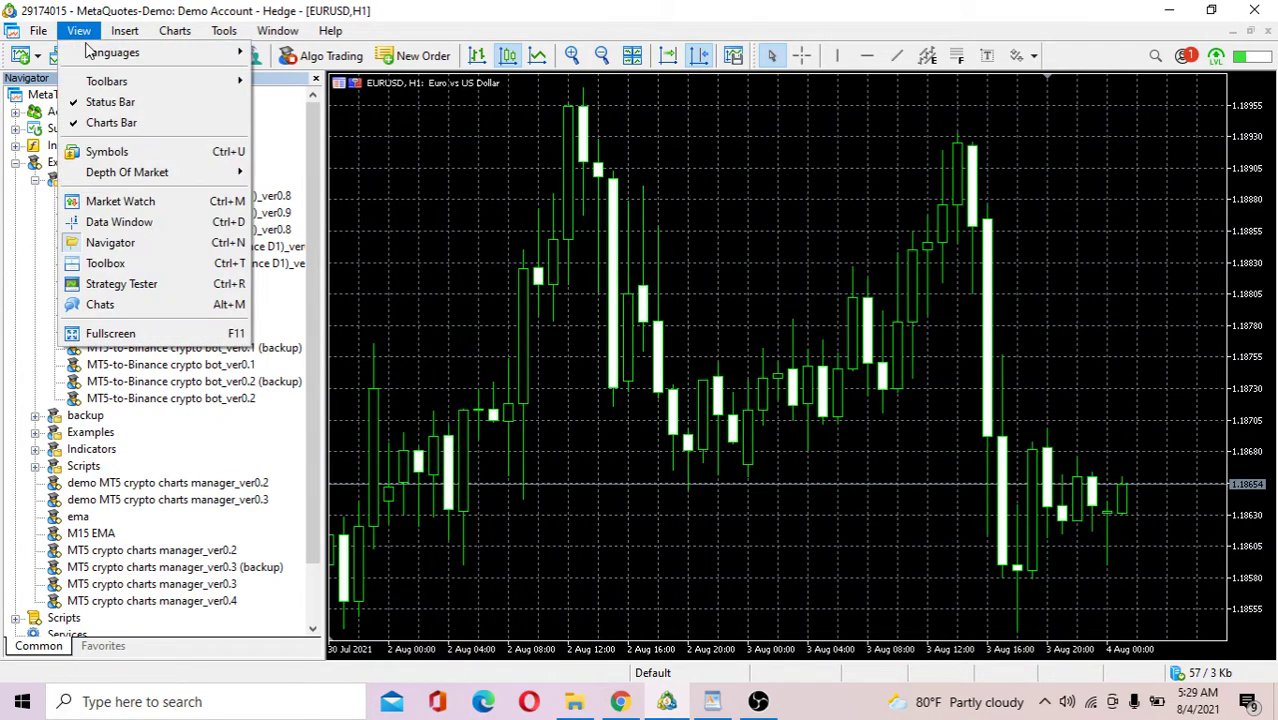
{"action": "left_click", "coordinate": [137, 203]}
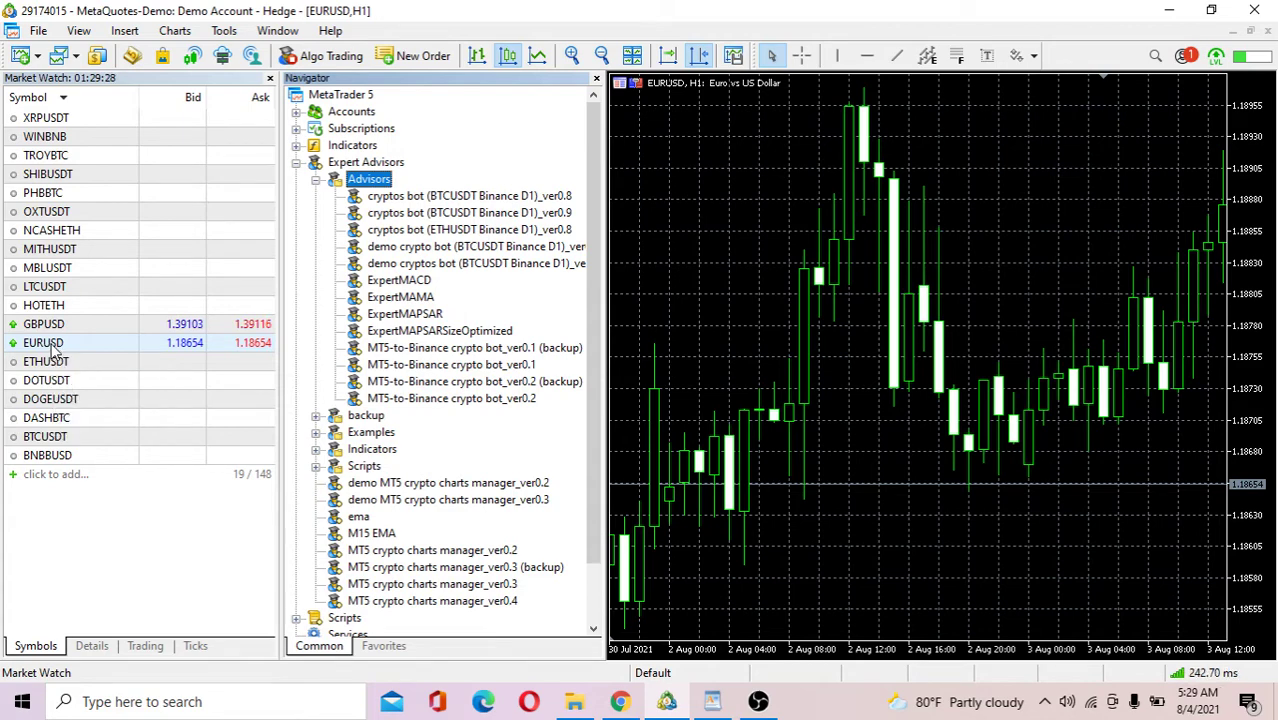
{"action": "left_click", "coordinate": [270, 78]}
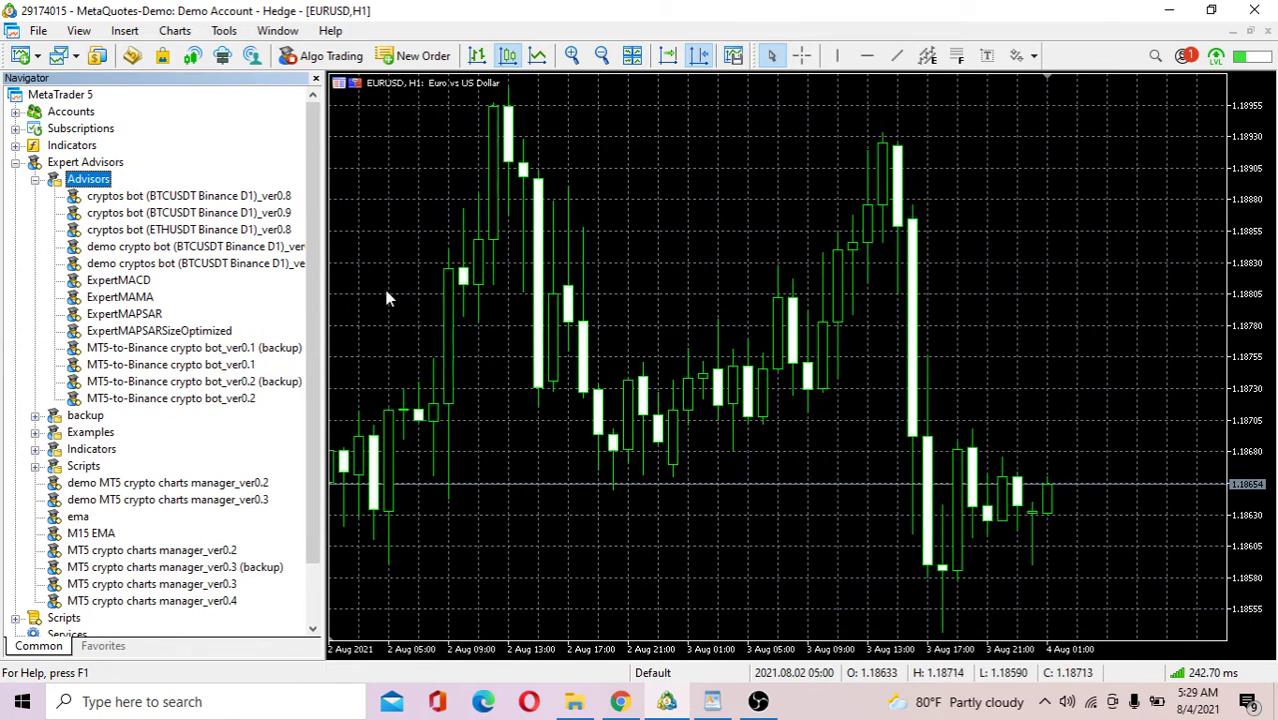
{"action": "left_click", "coordinate": [313, 630]}
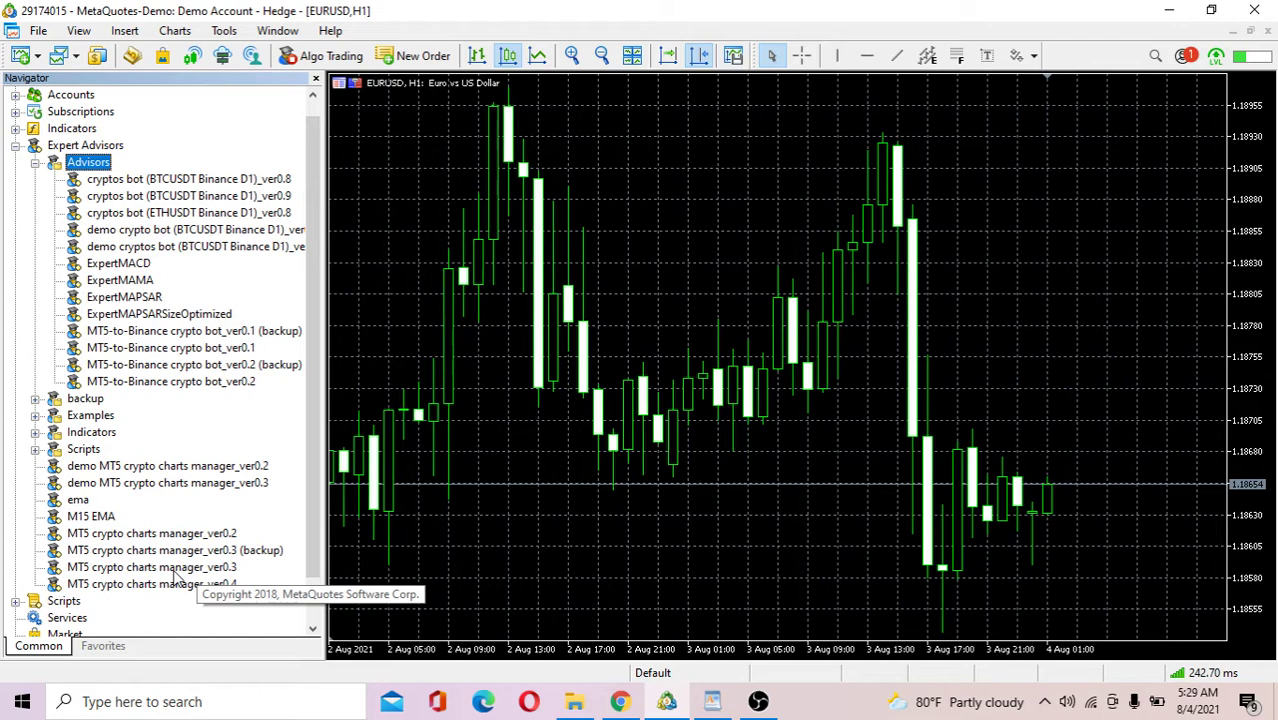
Attach MT5 crypto charts manager_ver0.3 to the EURUSD chart and confirm loading it.
{"action": "left_click_drag", "start_coordinate": [175, 577], "coordinate": [462, 131]}
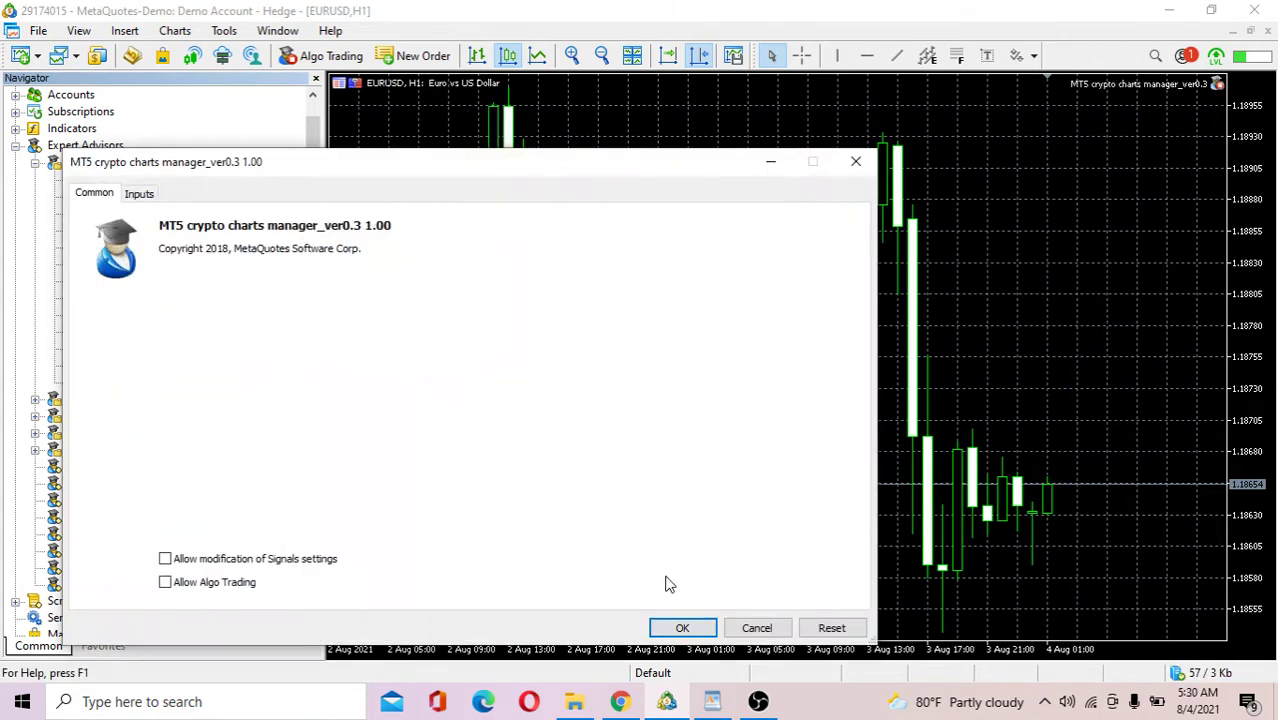
{"action": "left_click", "coordinate": [676, 632]}
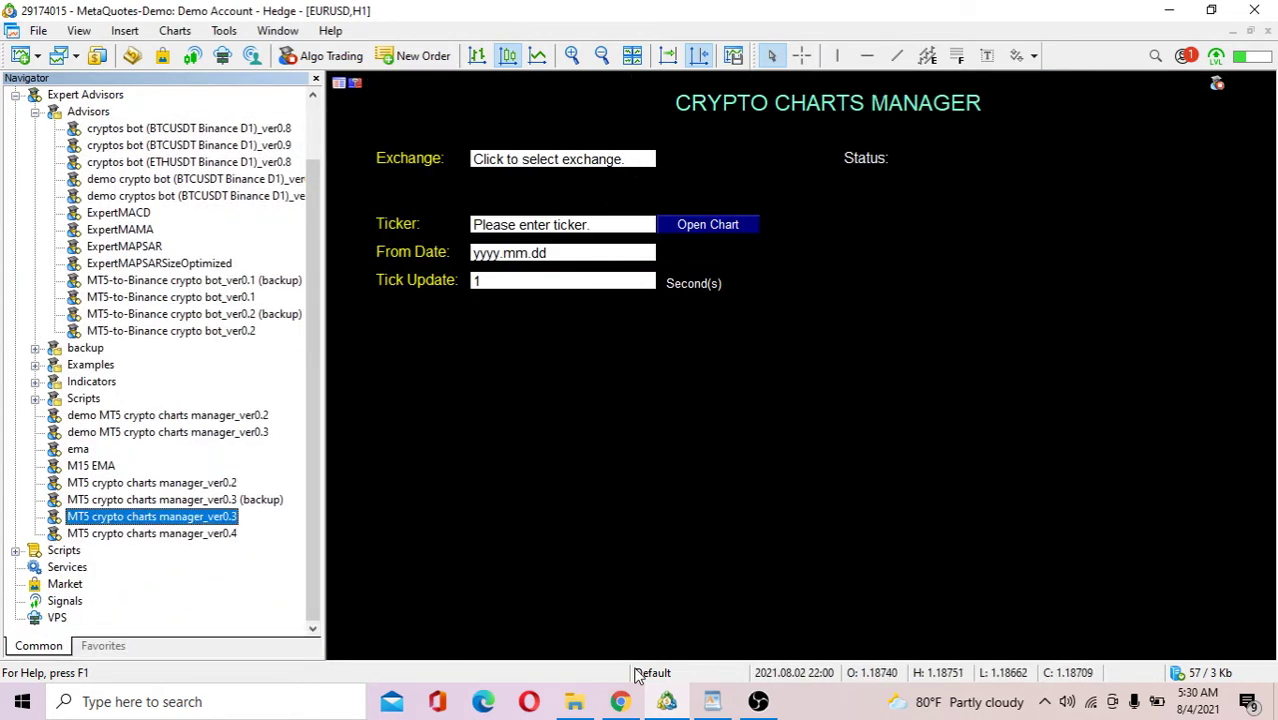
Check the WIN/BNB ticker in Binance's BNB markets list in Chrome, then return to MetaTrader 5.
{"action": "left_click", "coordinate": [620, 701]}
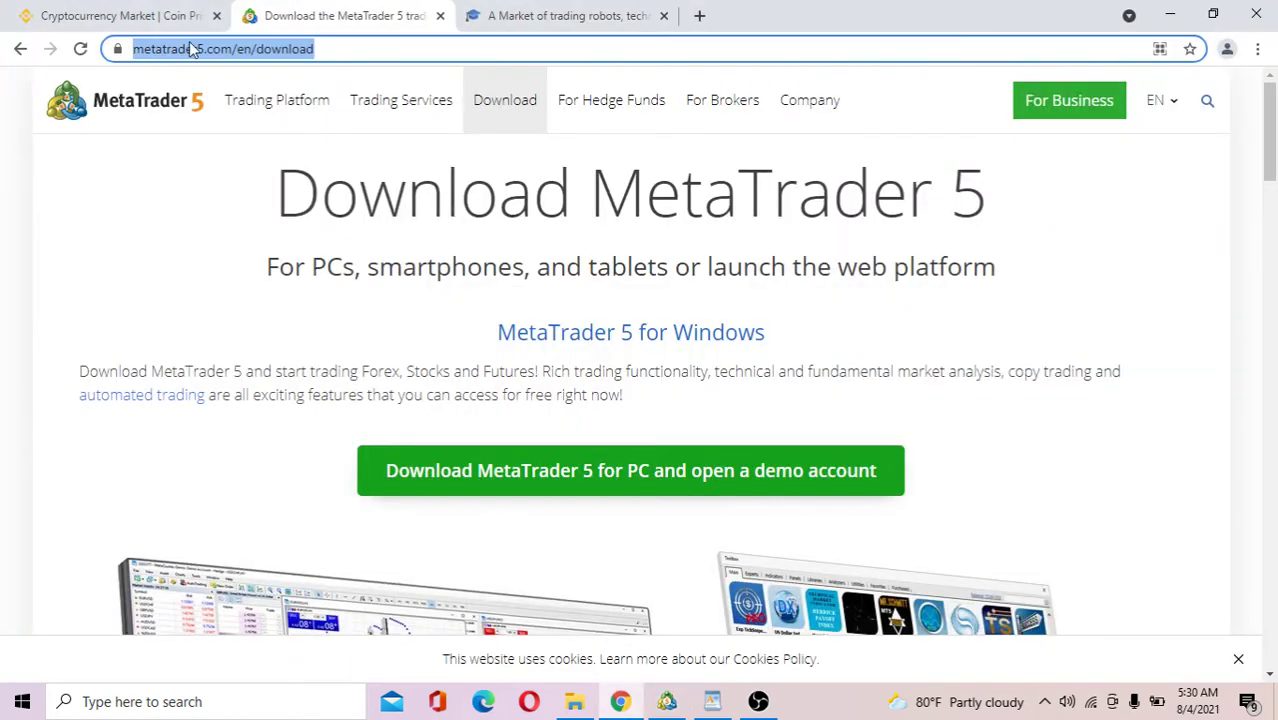
{"action": "left_click", "coordinate": [180, 14]}
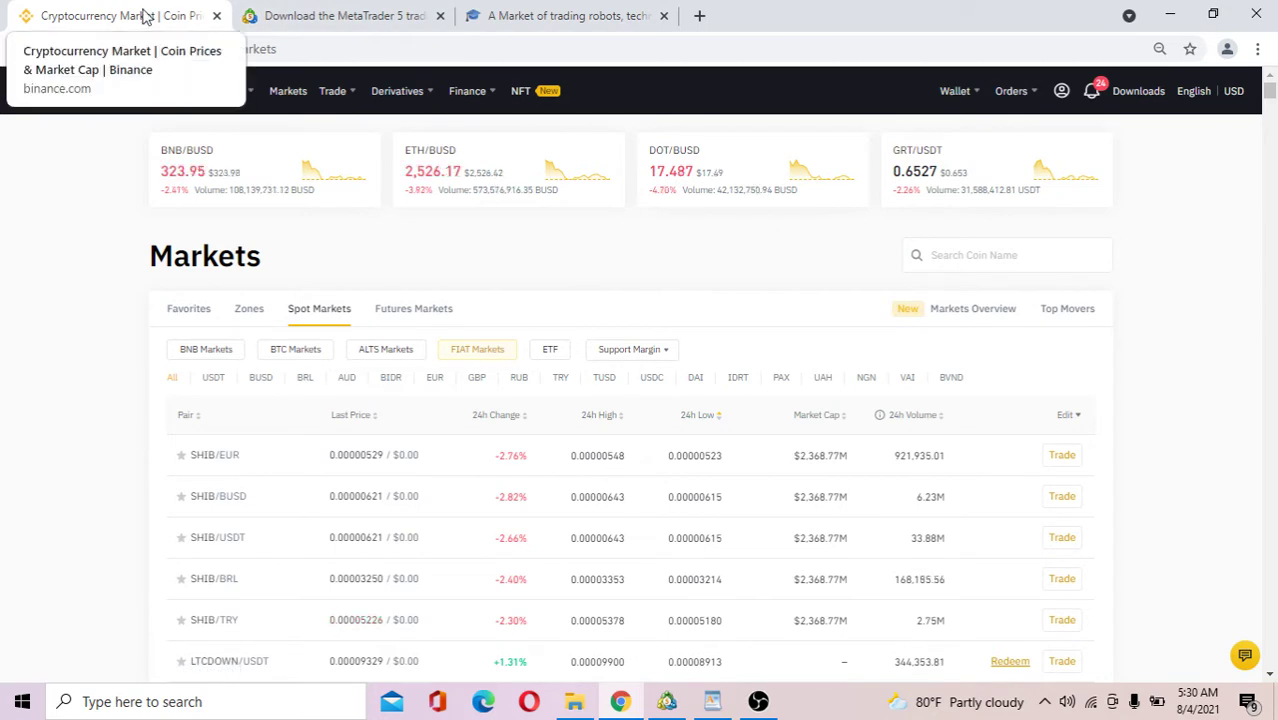
{"action": "left_click", "coordinate": [285, 91]}
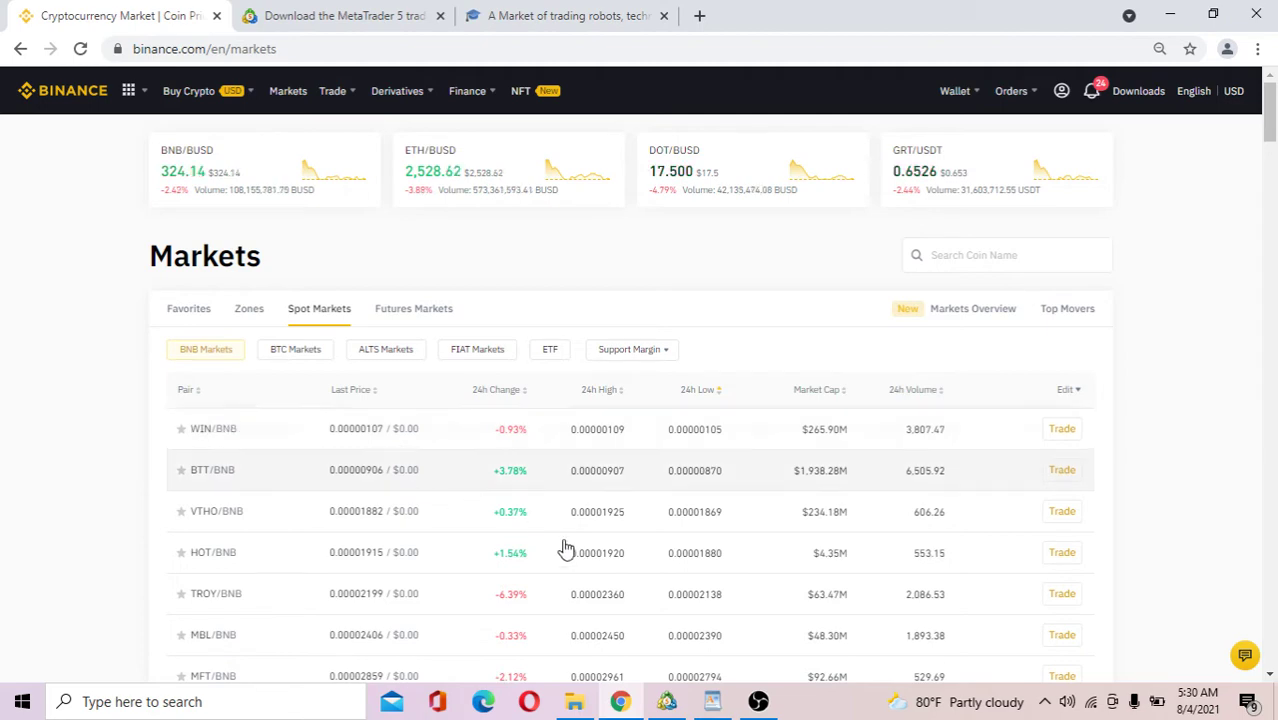
{"action": "left_click", "coordinate": [666, 701]}
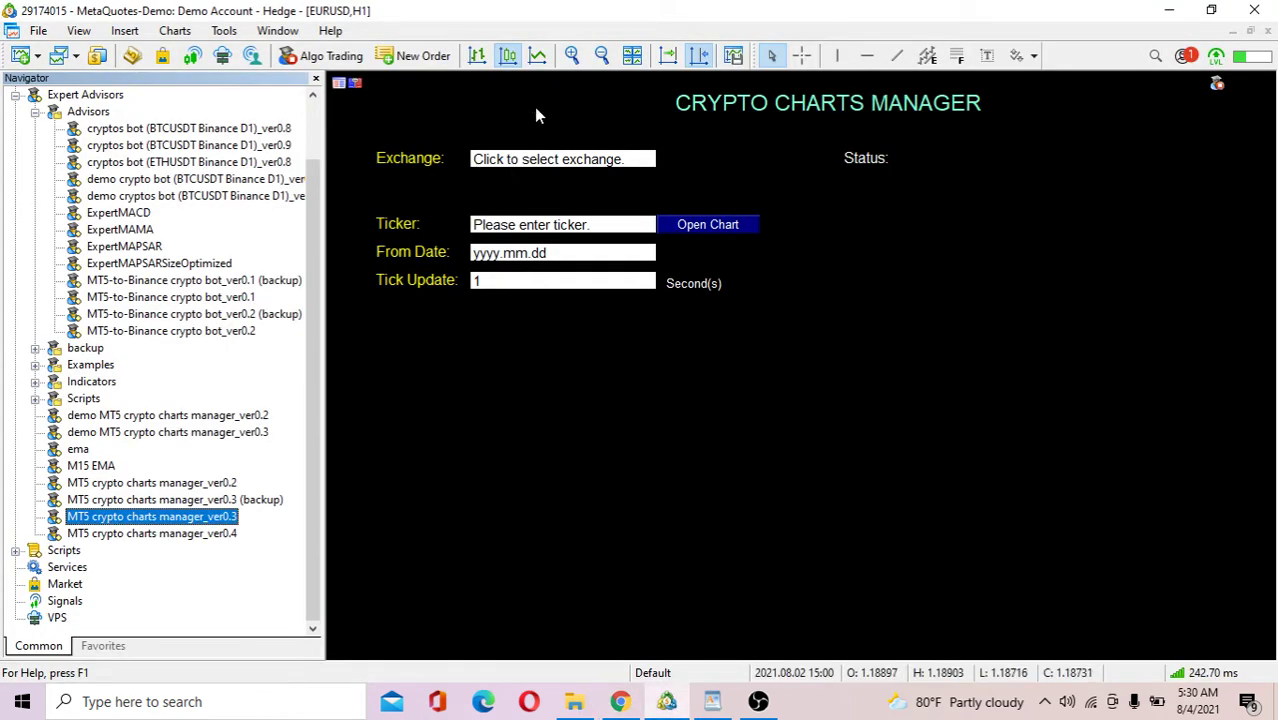
Enter exchange Binance, ticker WINBNB and from-date 2021.01.01 in the charts manager form.
{"action": "left_click", "coordinate": [630, 160]}
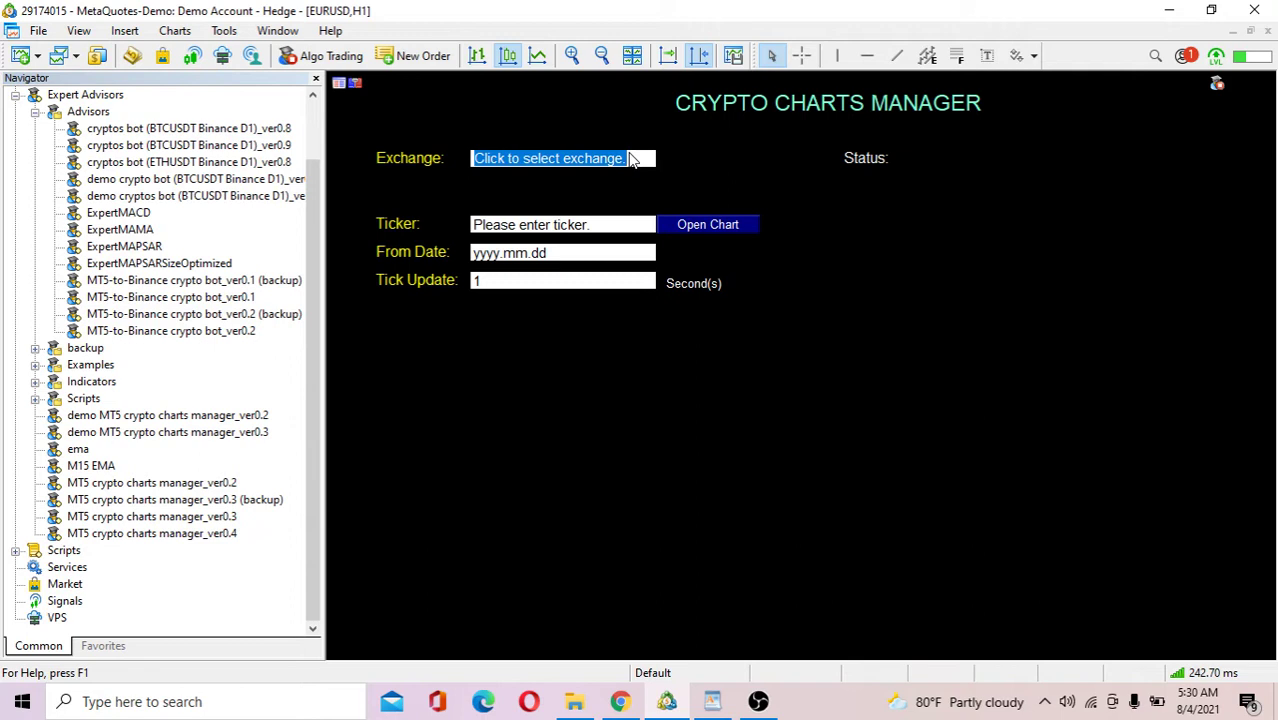
{"action": "type", "text": "B"}
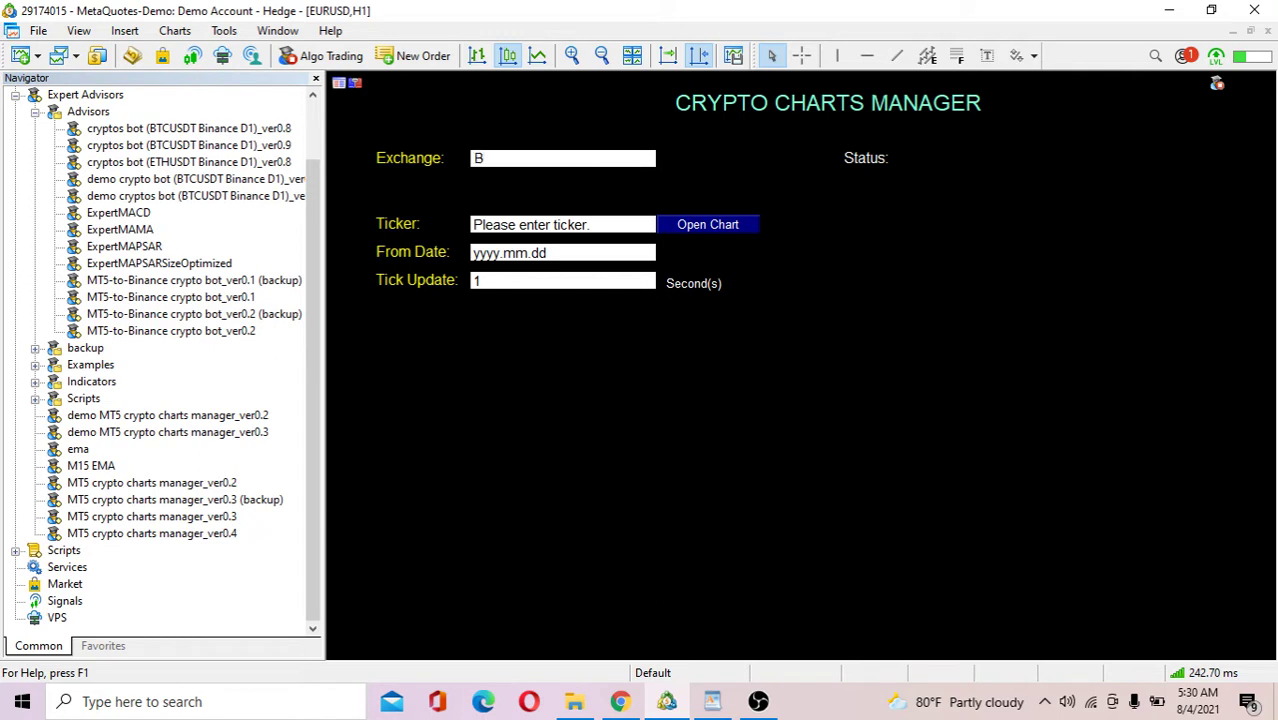
{"action": "type", "text": "inance"}
{"action": "left_click", "coordinate": [614, 230]}
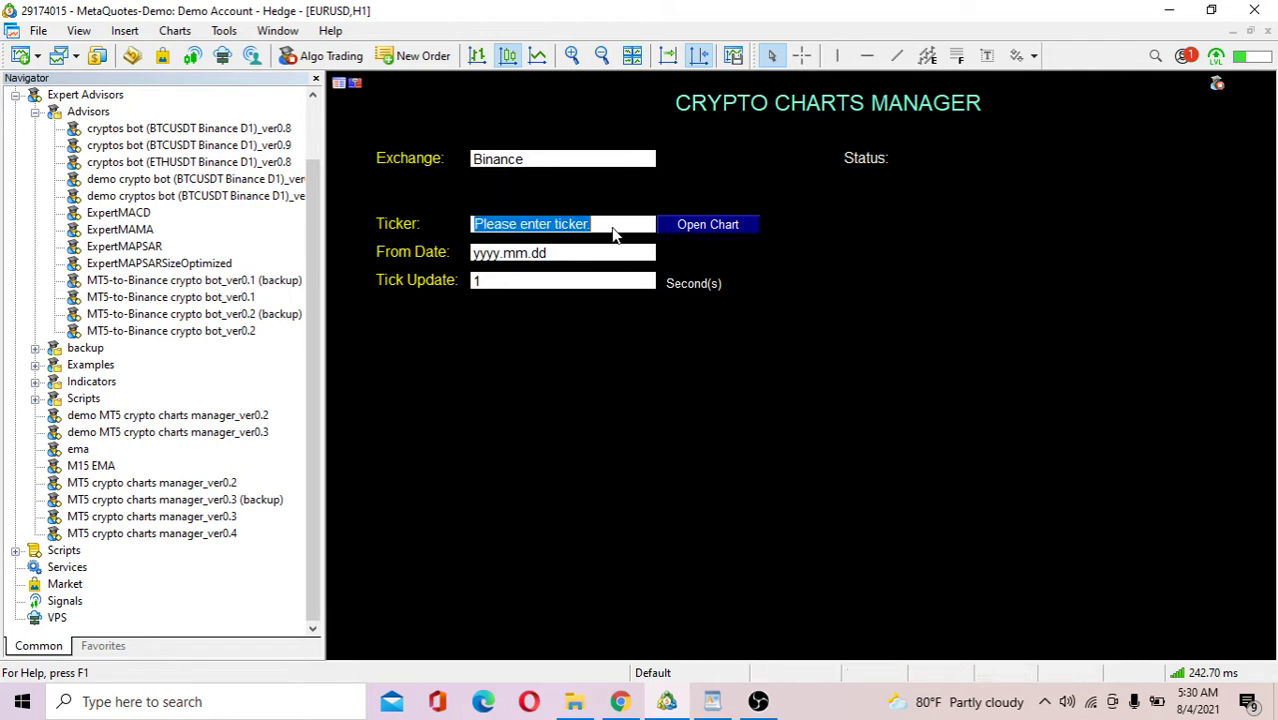
{"action": "type", "text": "W"}
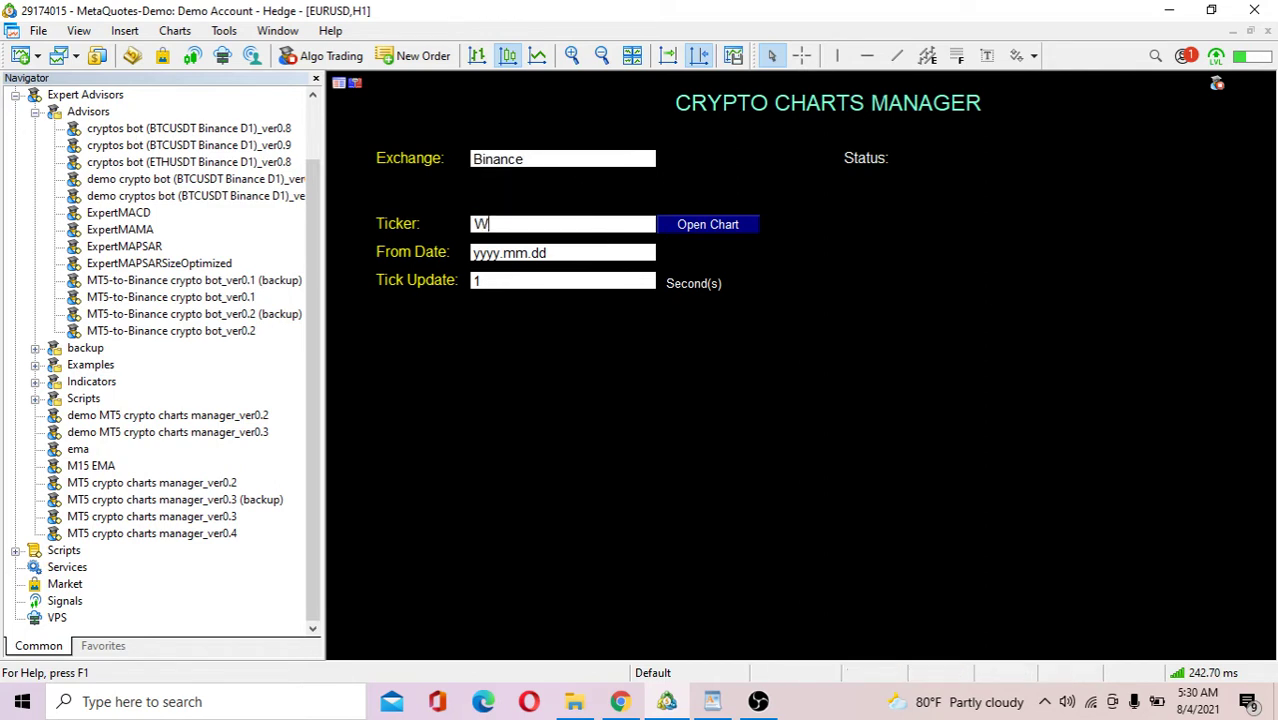
{"action": "type", "text": "INB"}
{"action": "type", "text": "NB"}
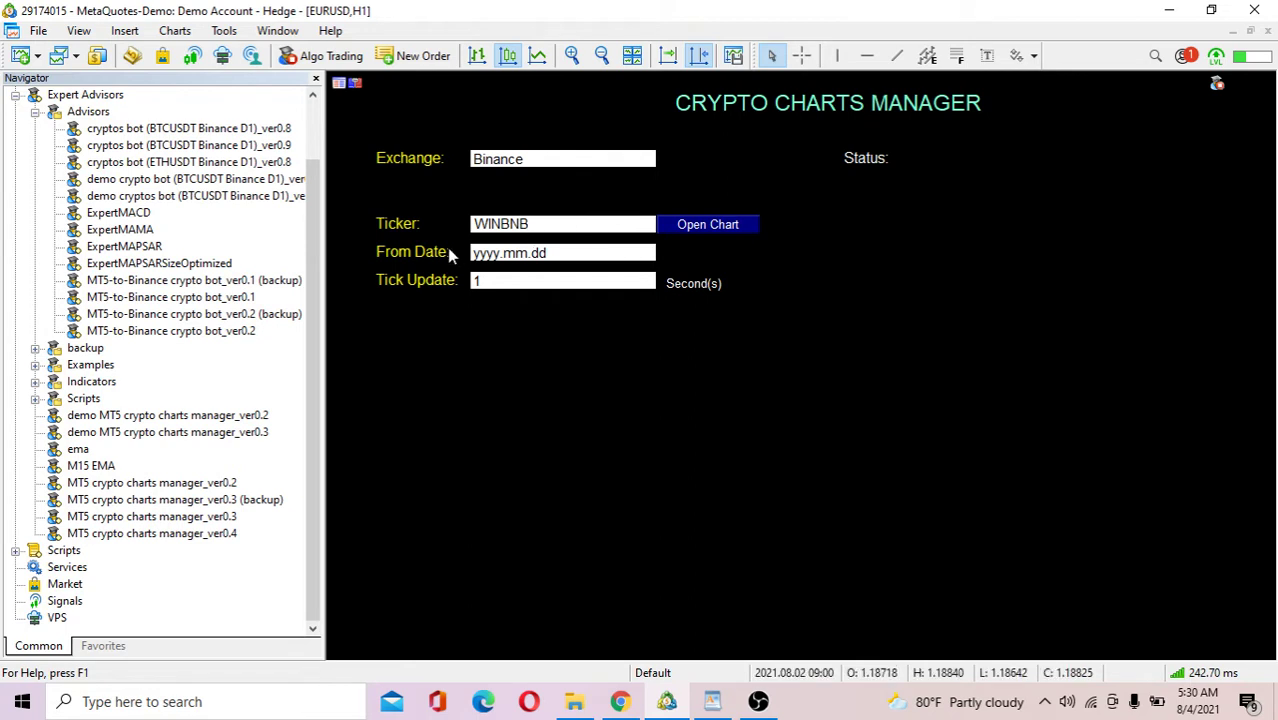
{"action": "left_click", "coordinate": [577, 257]}
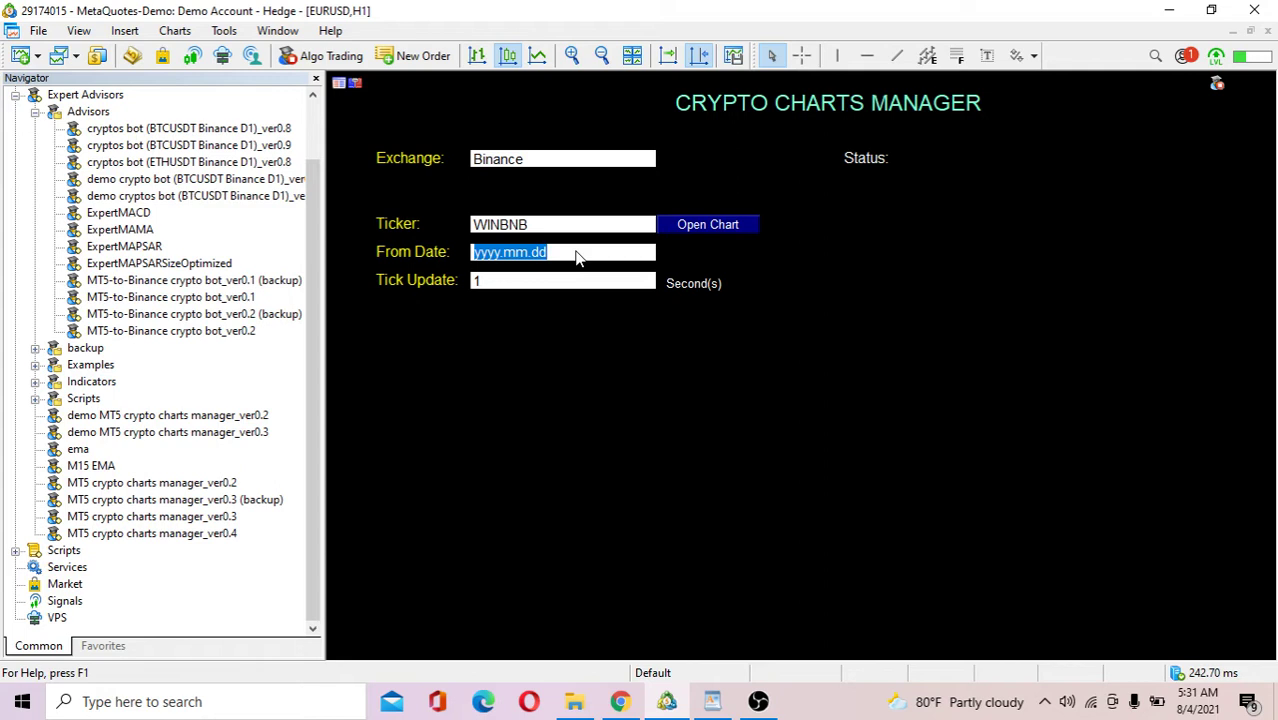
{"action": "type", "text": "2021"}
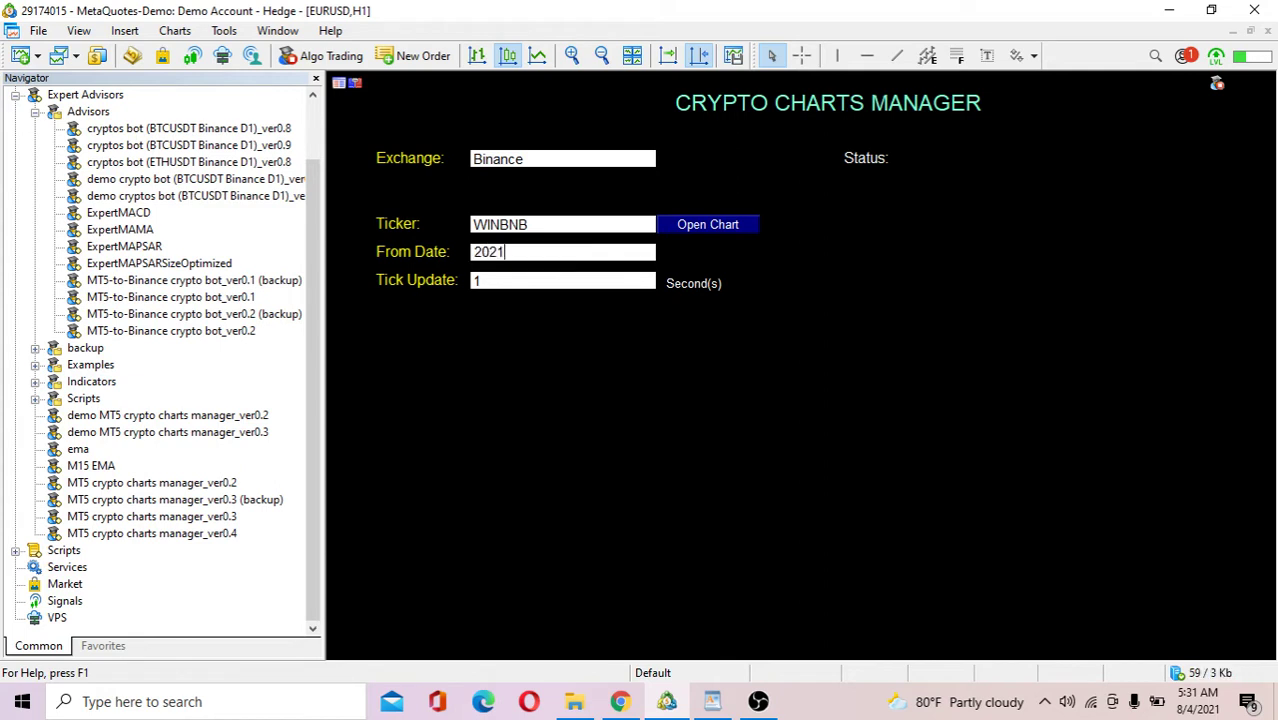
{"action": "type", "text": ".01."}
{"action": "type", "text": "01"}
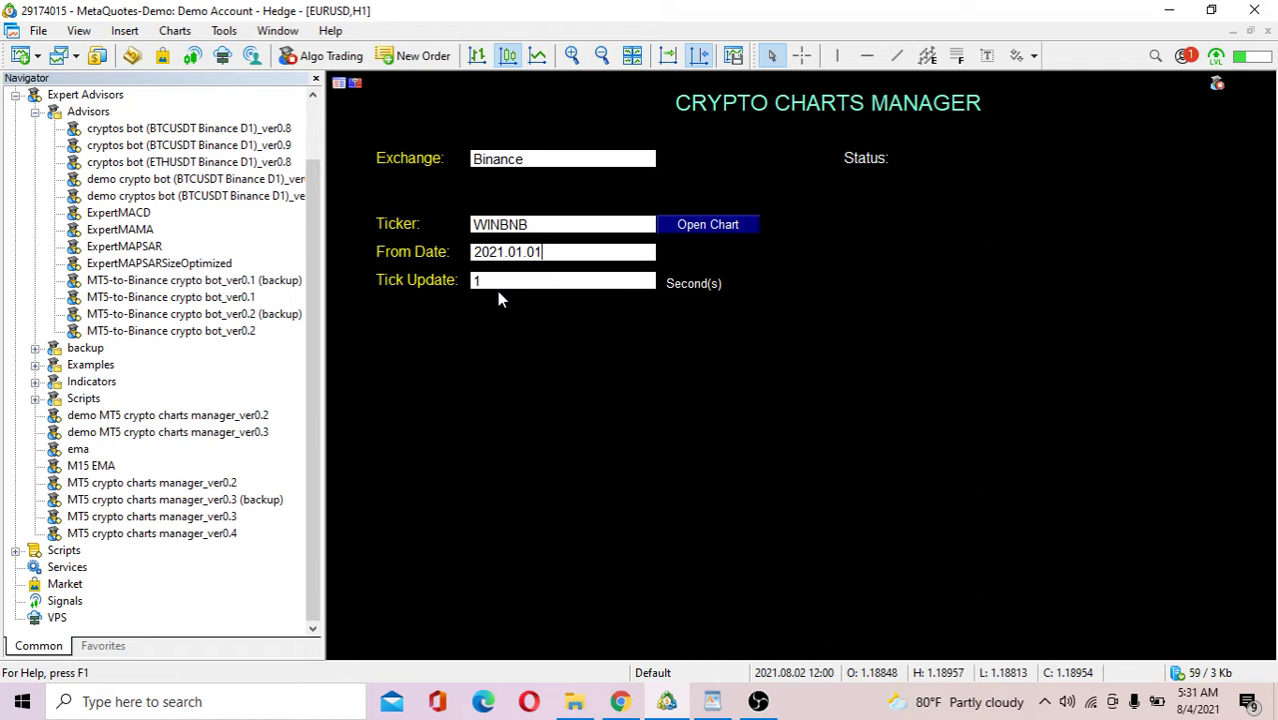
Open the WINBNB chart, switch it to 15-minute bars and turn on Chart Shift.
{"action": "left_click", "coordinate": [702, 229]}
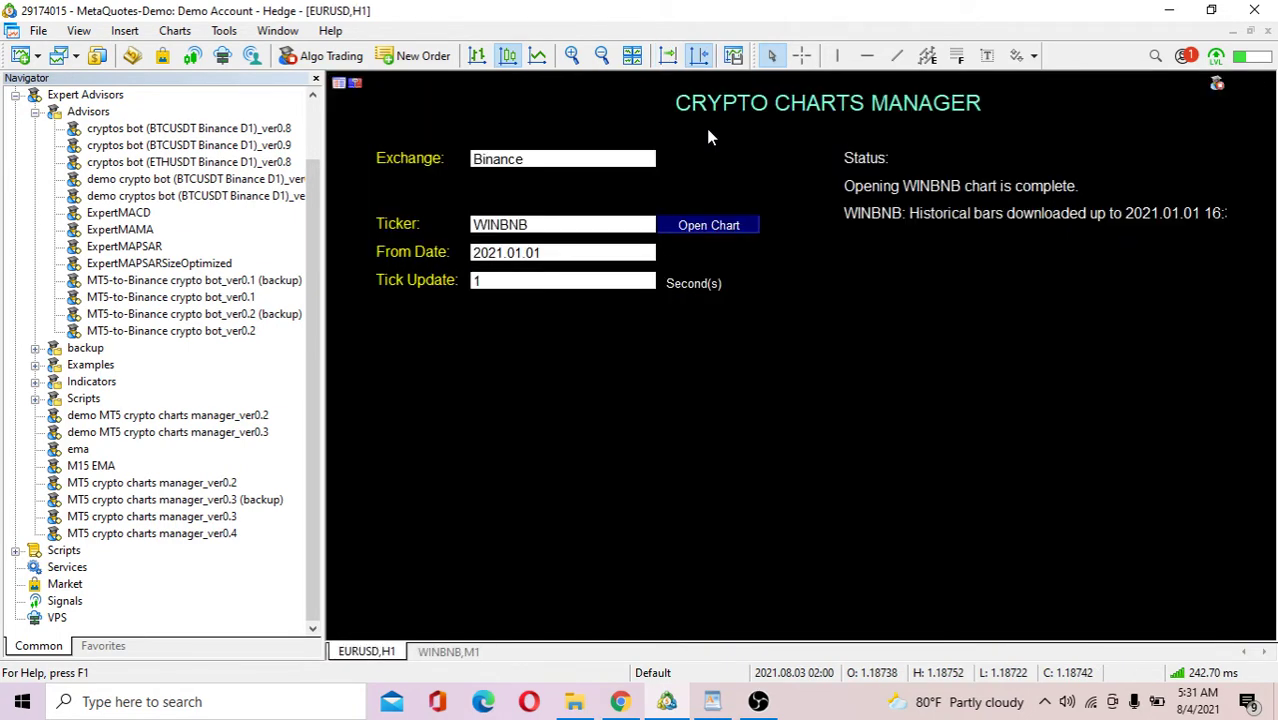
{"action": "left_click", "coordinate": [465, 650]}
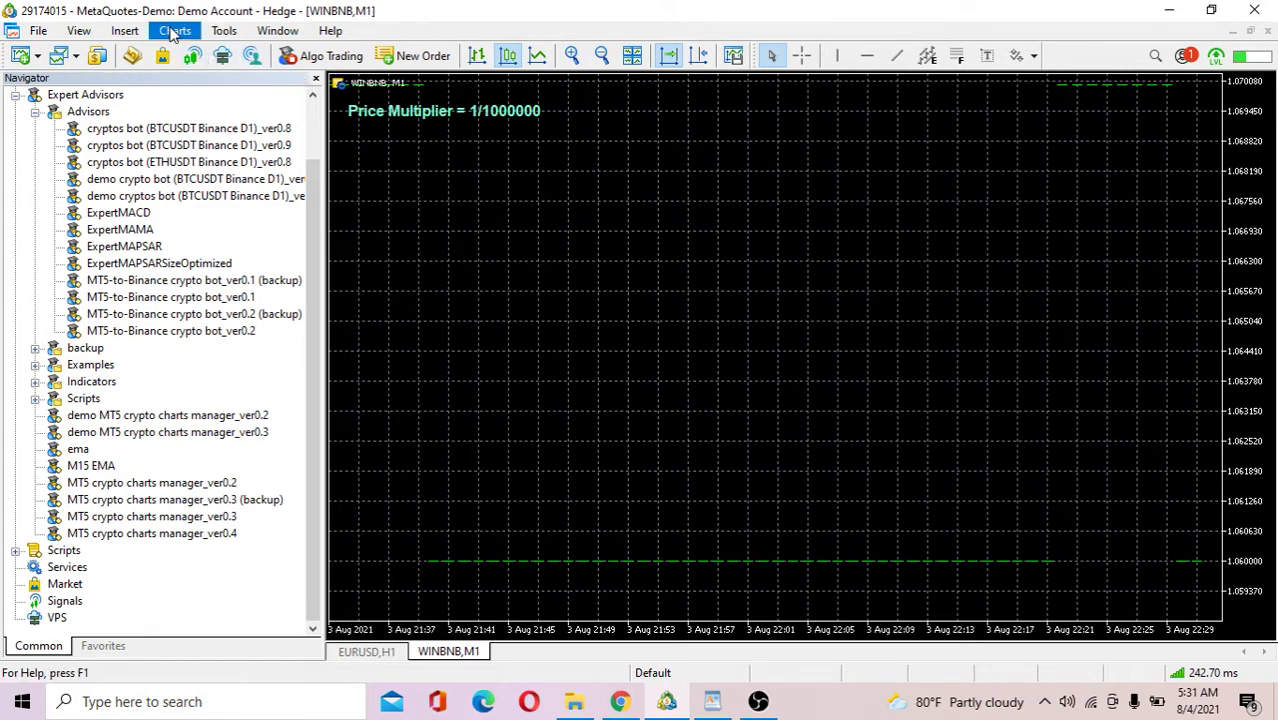
{"action": "left_click", "coordinate": [175, 30]}
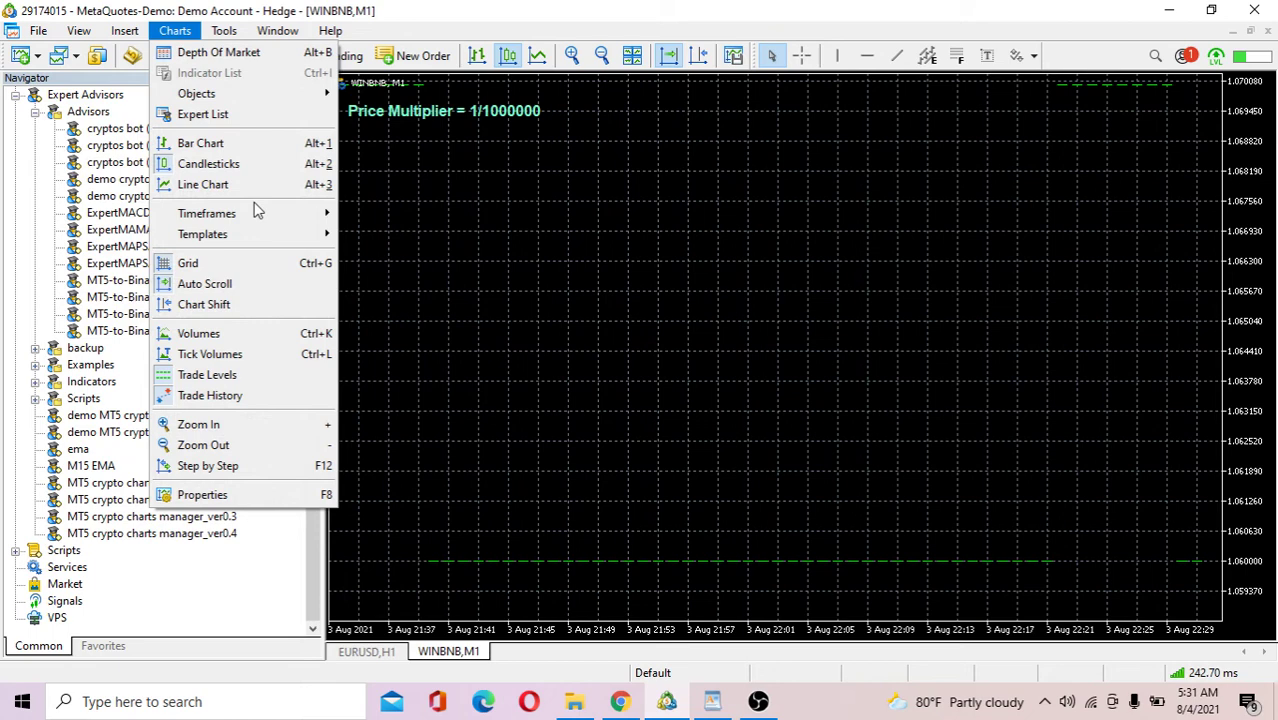
{"action": "mouse_move", "coordinate": [207, 213]}
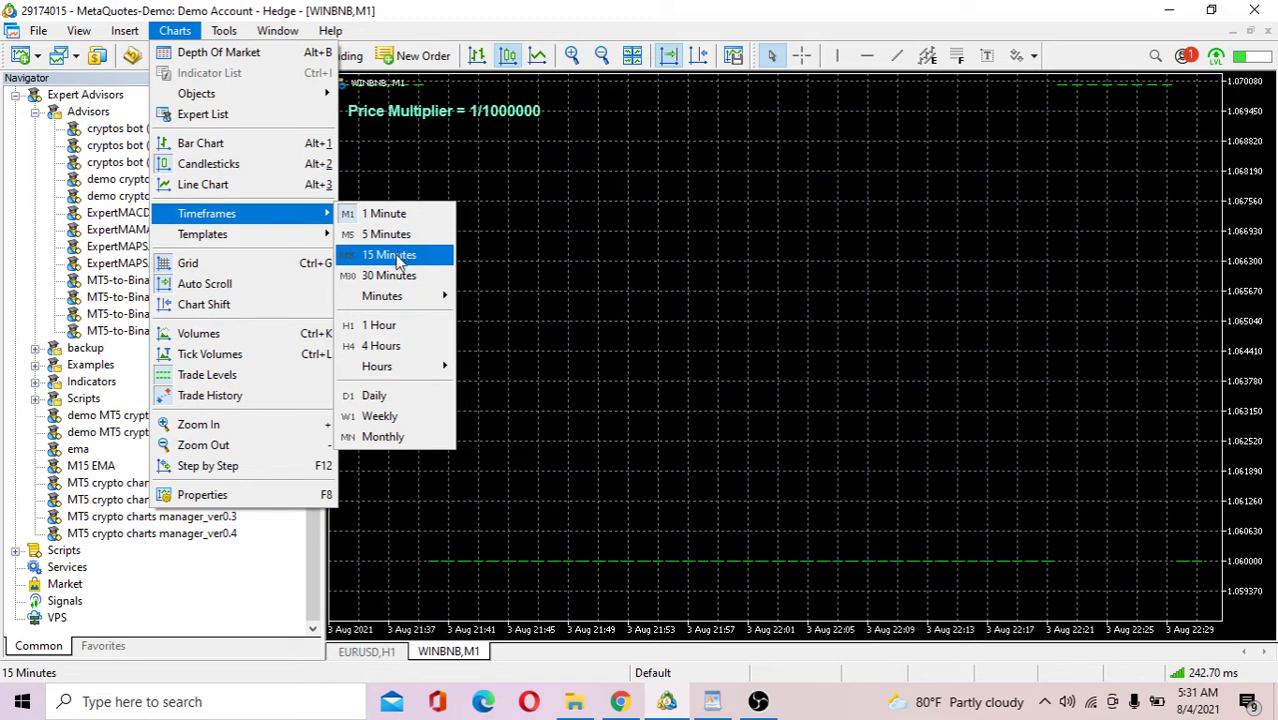
{"action": "left_click", "coordinate": [393, 254]}
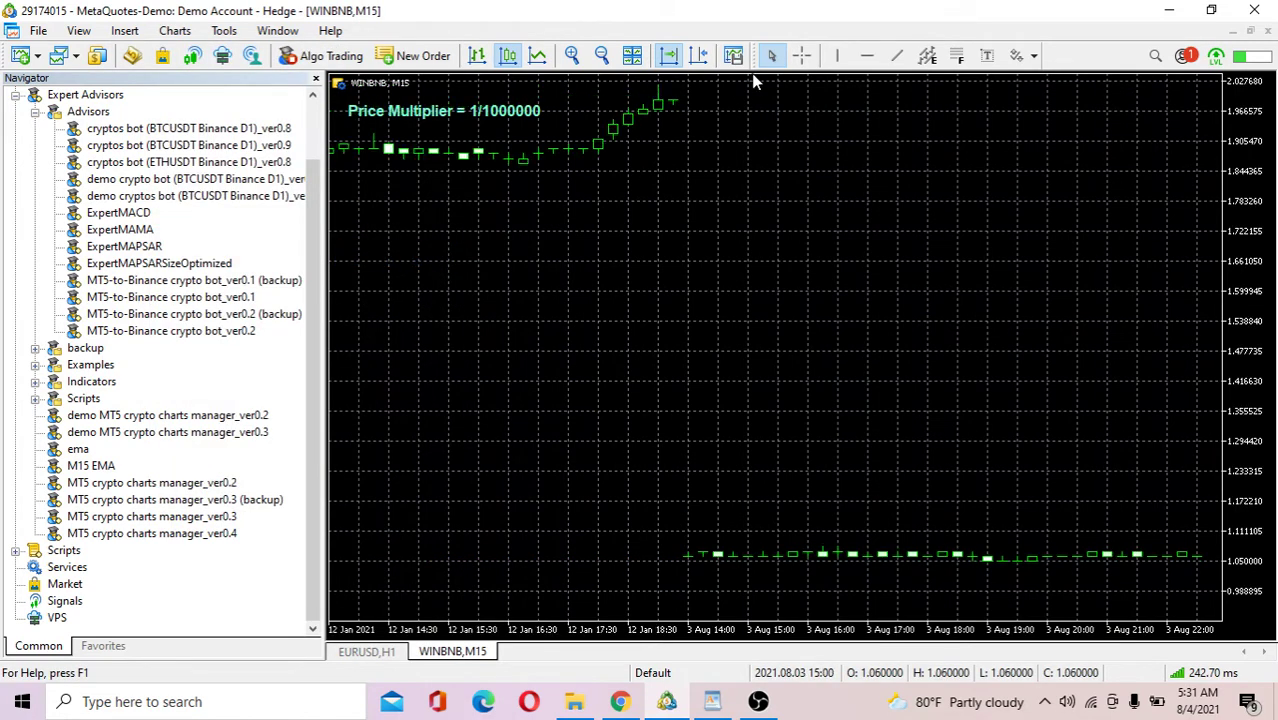
{"action": "left_click", "coordinate": [700, 56]}
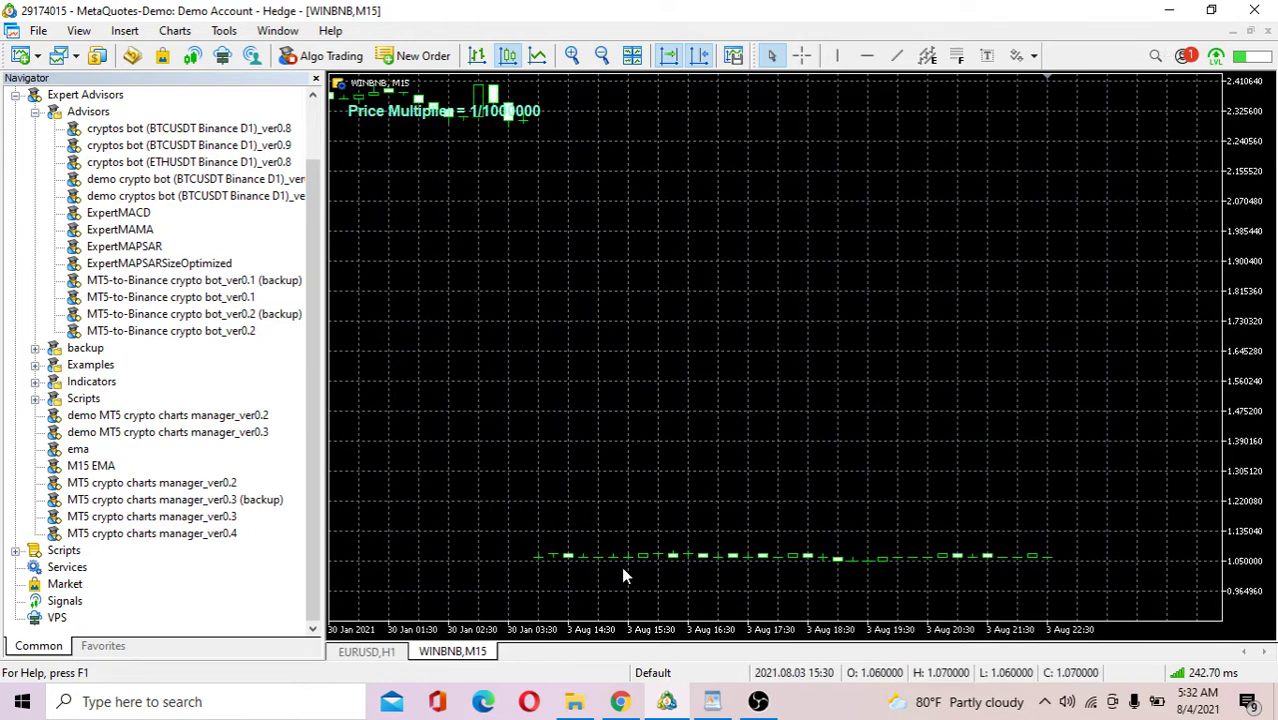
Replace ticker WINBNB with BTCUSD in the charts manager, then bring Binance markets in Chrome forward.
{"action": "left_click", "coordinate": [368, 651]}
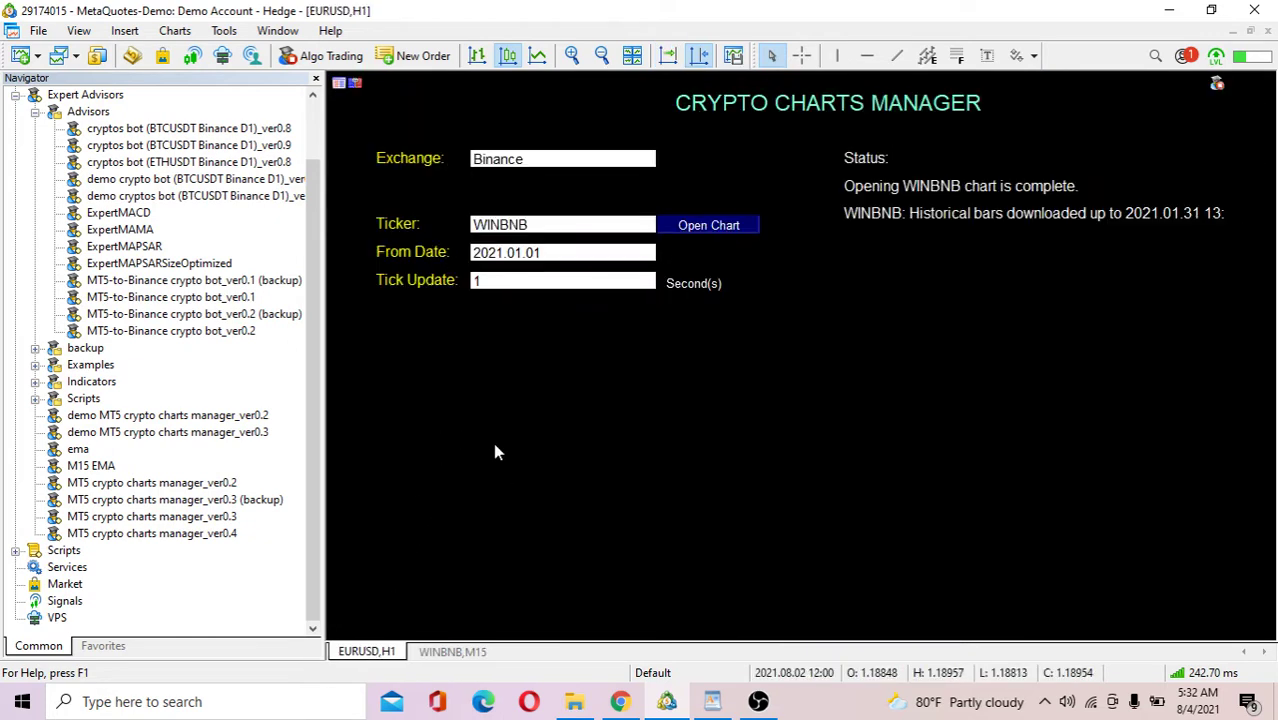
{"action": "left_click", "coordinate": [534, 224]}
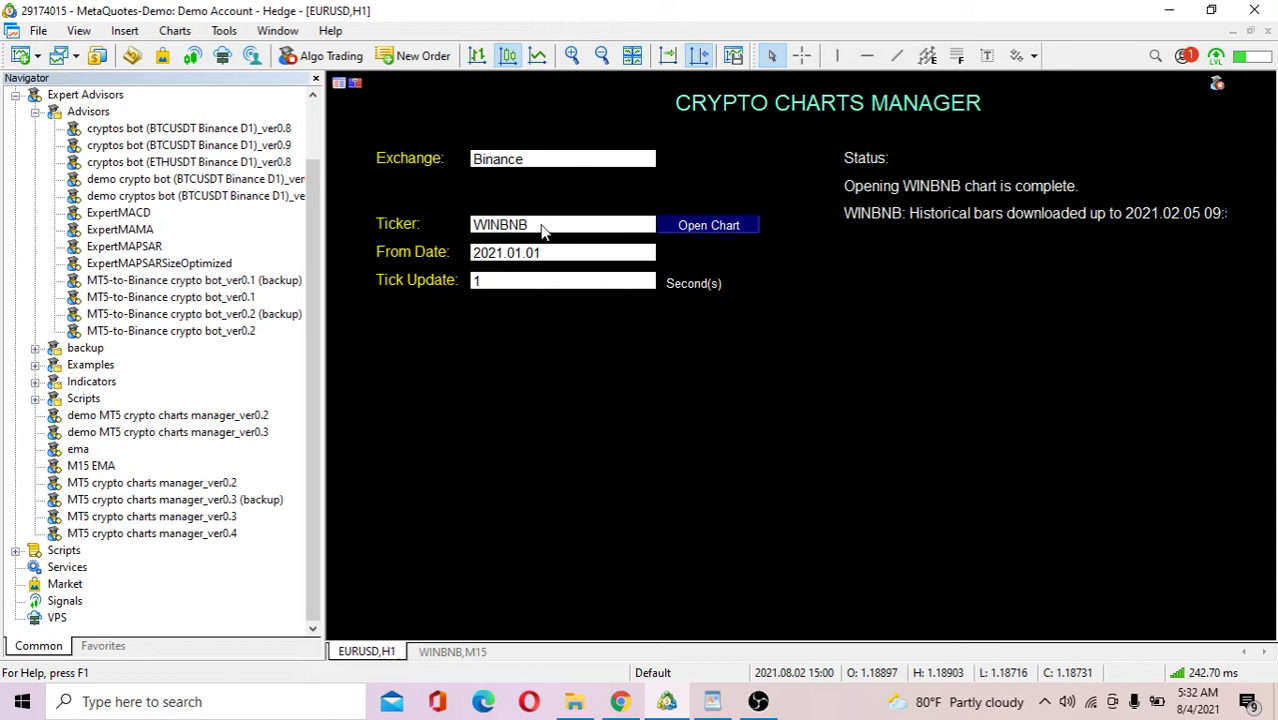
{"action": "double_click", "coordinate": [543, 230]}
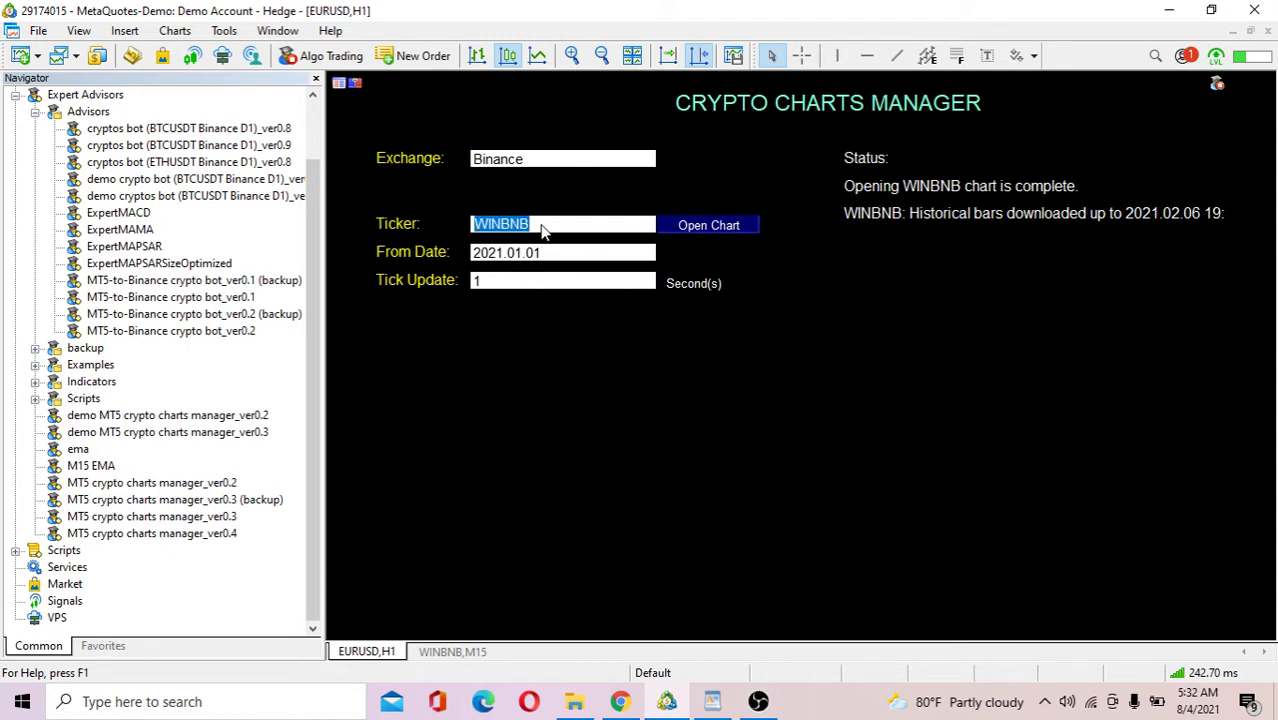
{"action": "type", "text": "BTCU"}
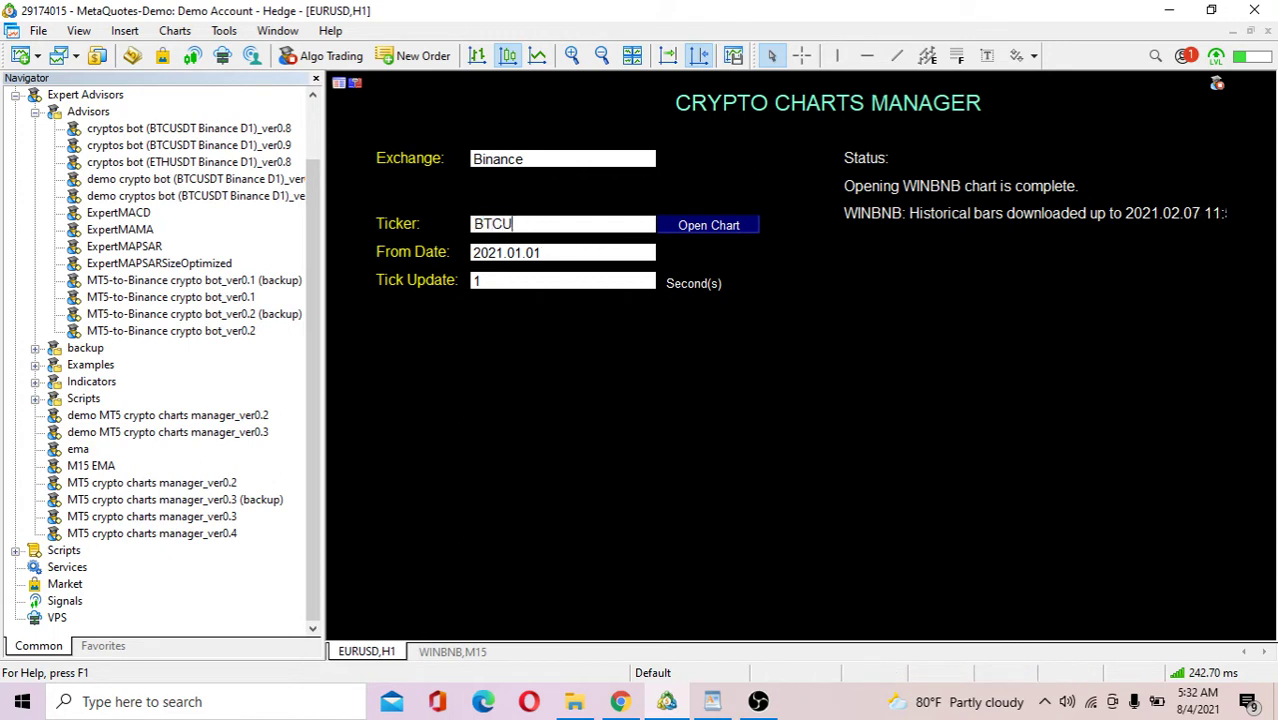
{"action": "type", "text": "SDT"}
{"action": "left_click", "coordinate": [620, 701]}
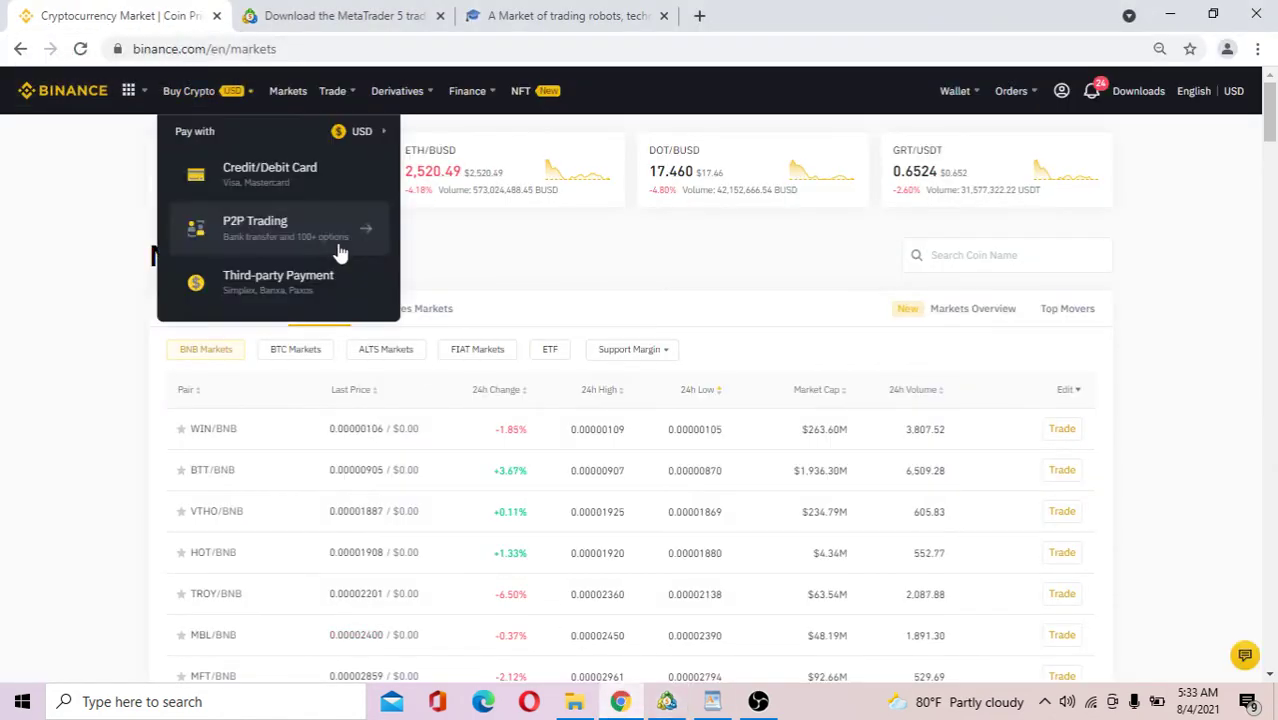
Search Binance FIAT Markets for btcusdt and open the BTC/USDT spot trading page.
{"action": "type", "text": "btc"}
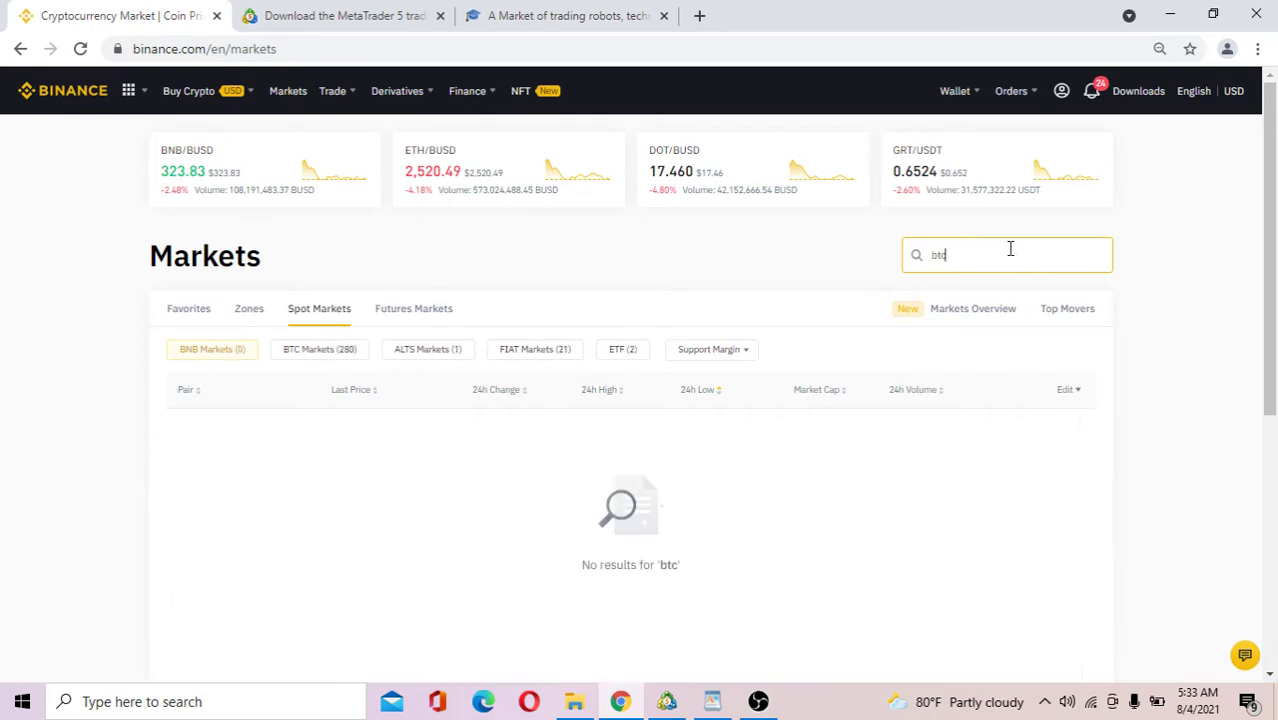
{"action": "left_click", "coordinate": [546, 354]}
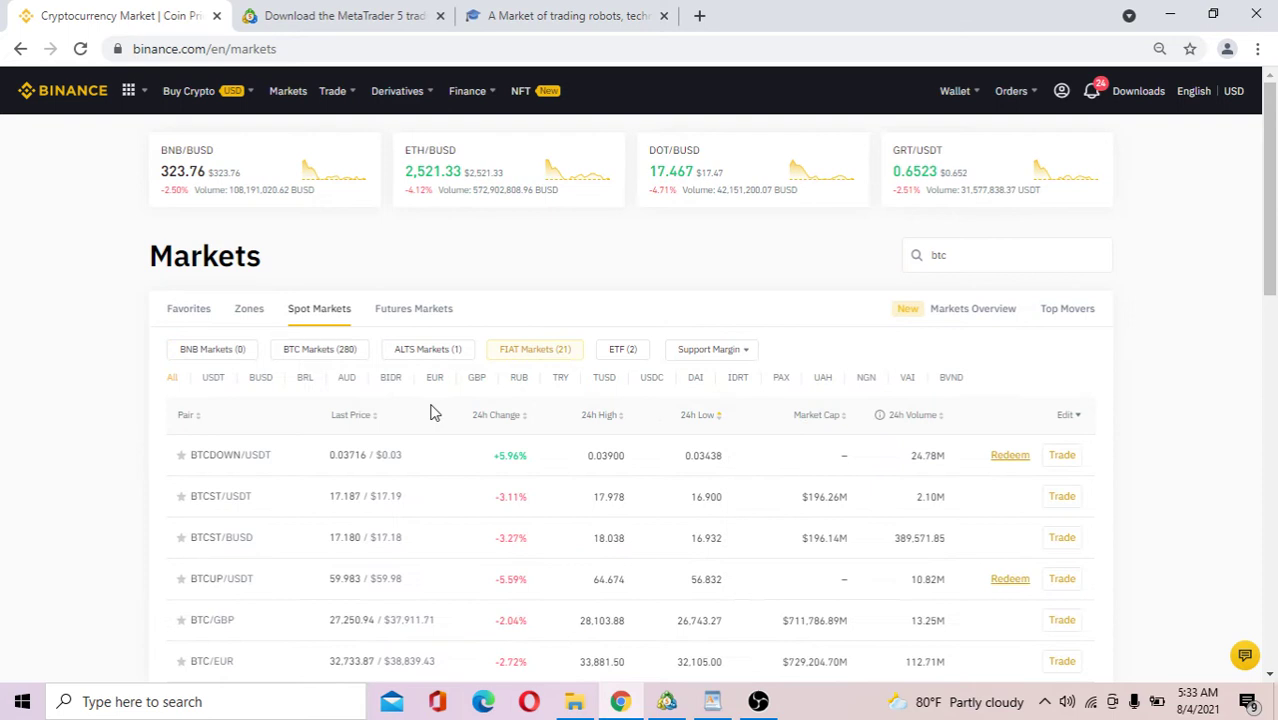
{"action": "type", "text": "us"}
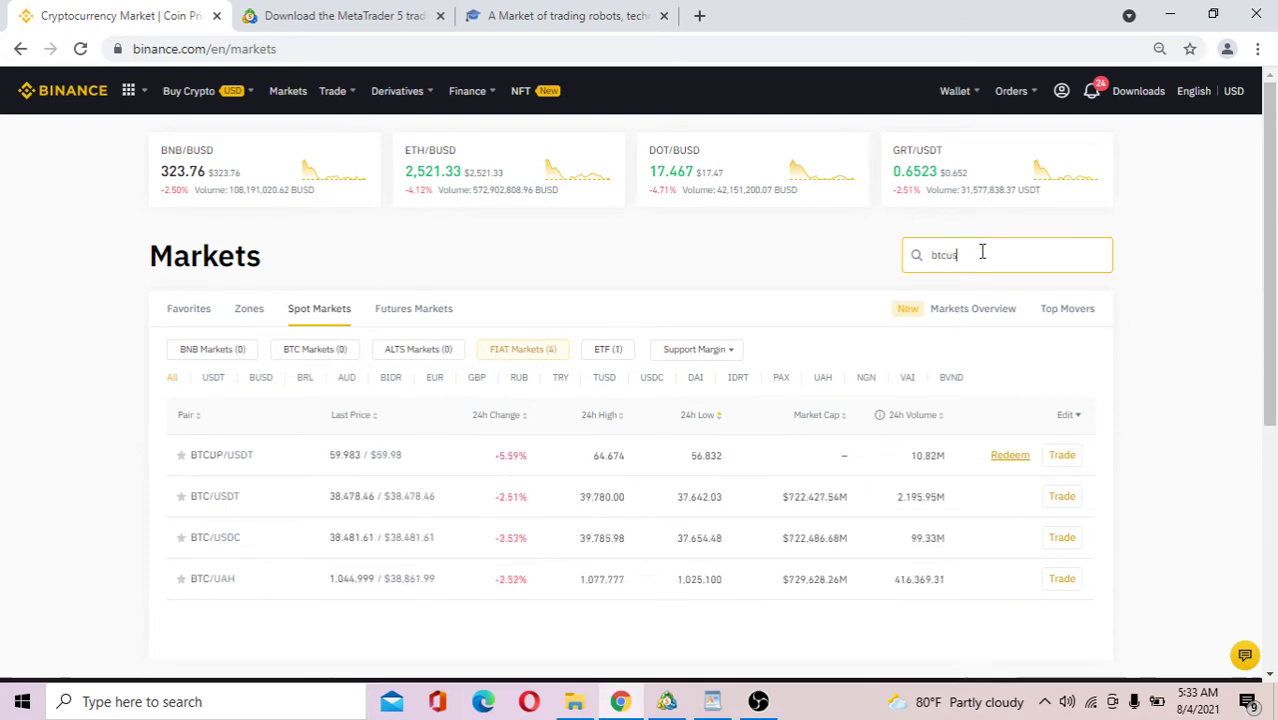
{"action": "type", "text": "dt"}
{"action": "left_click", "coordinate": [216, 462]}
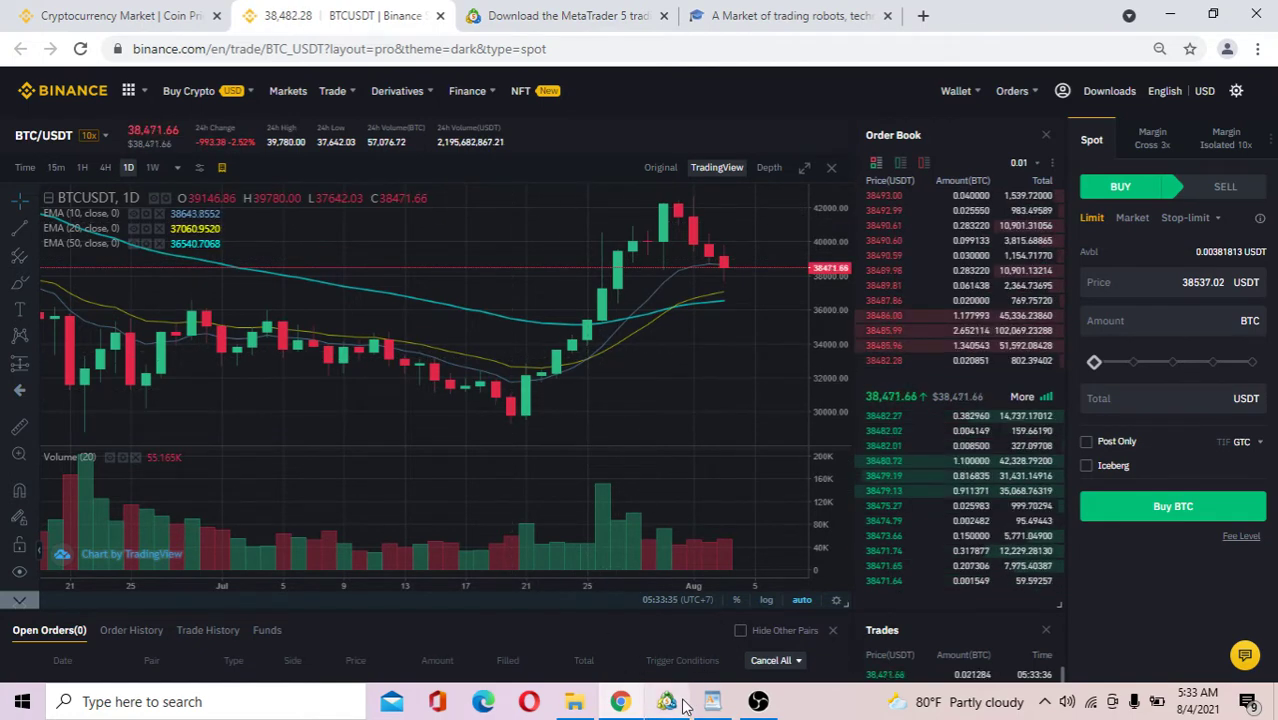
{"action": "mouse_move", "coordinate": [666, 702]}
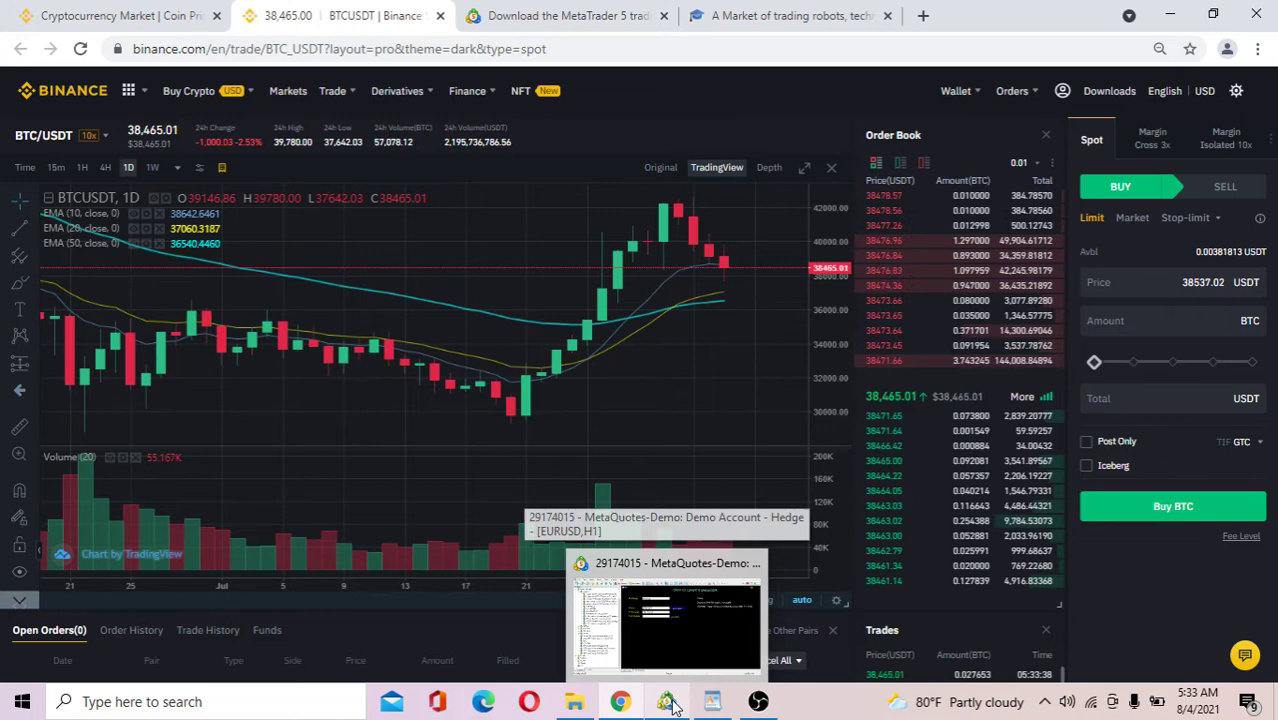
Open a BTCUSDT one-minute chart from the Crypto Charts Manager panel.
{"action": "left_click", "coordinate": [666, 703]}
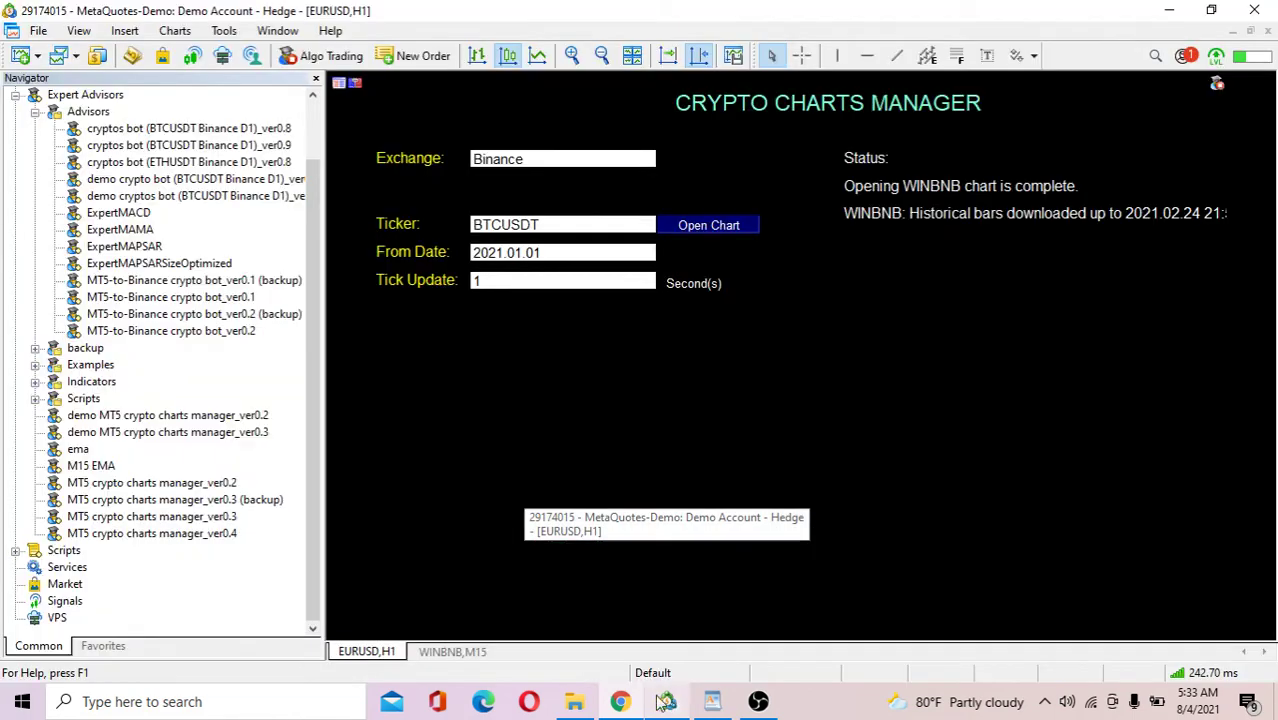
{"action": "left_click", "coordinate": [472, 651]}
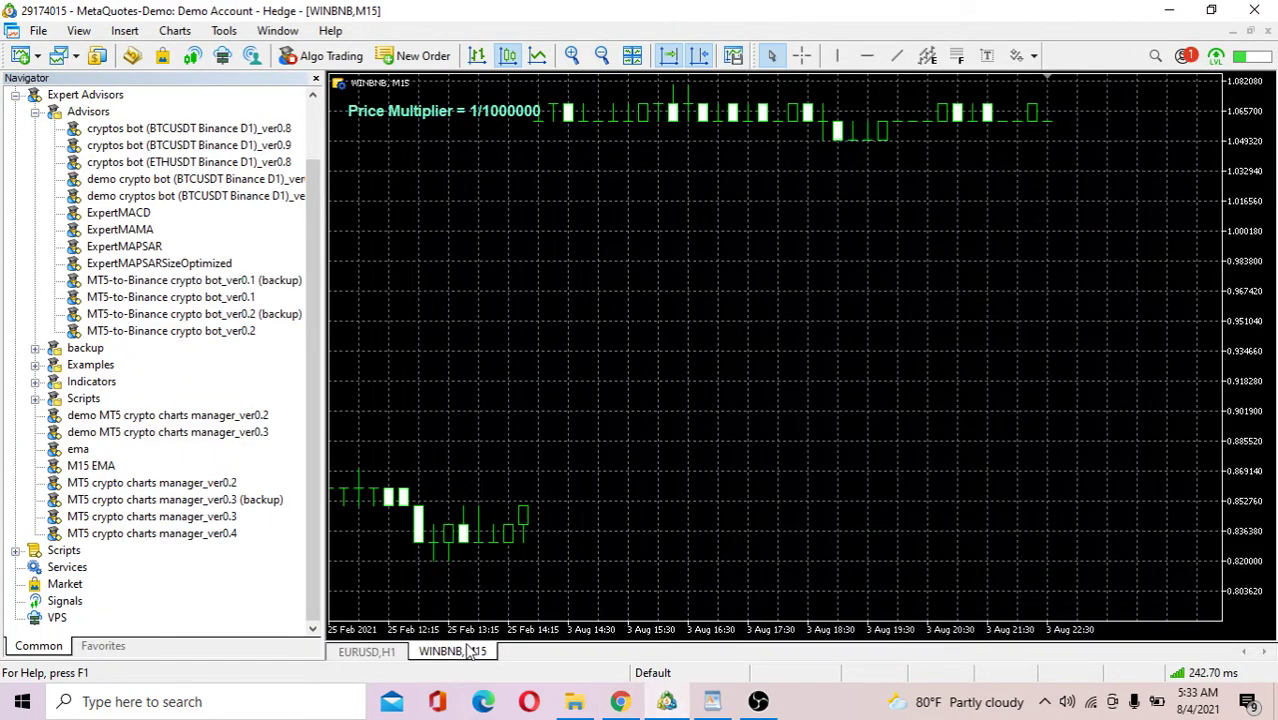
{"action": "left_click", "coordinate": [384, 652]}
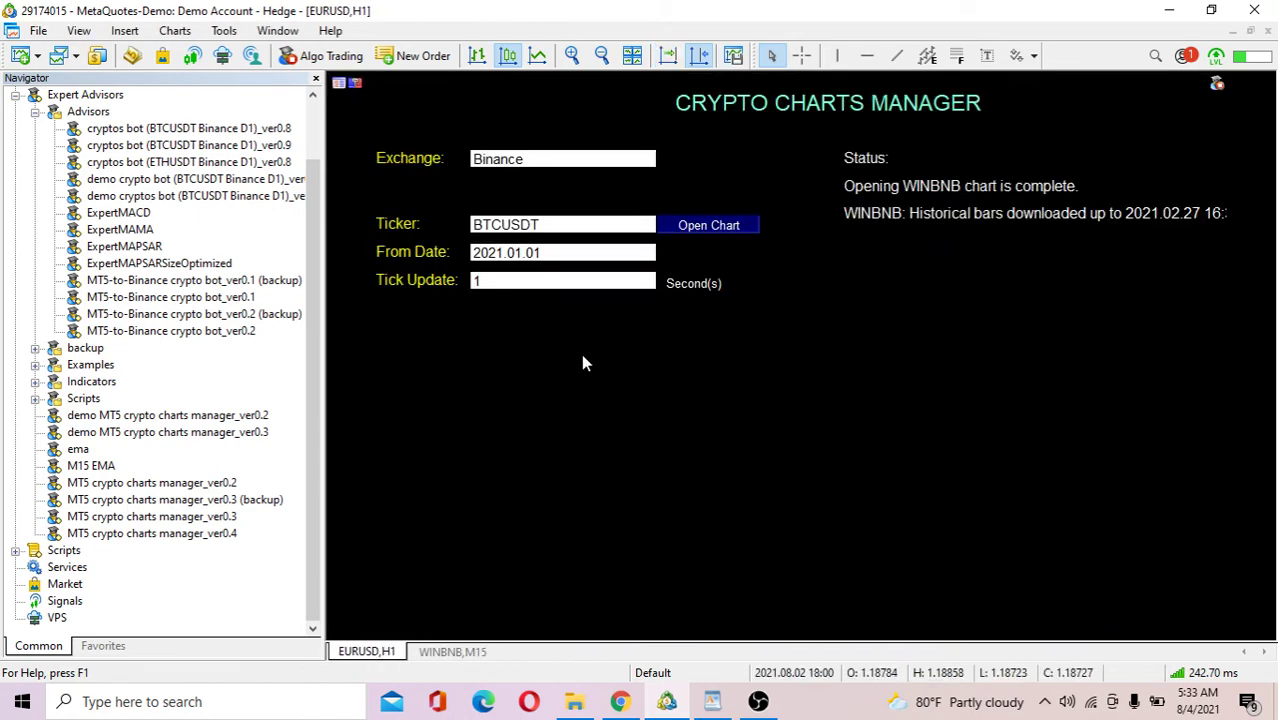
{"action": "left_click", "coordinate": [468, 652]}
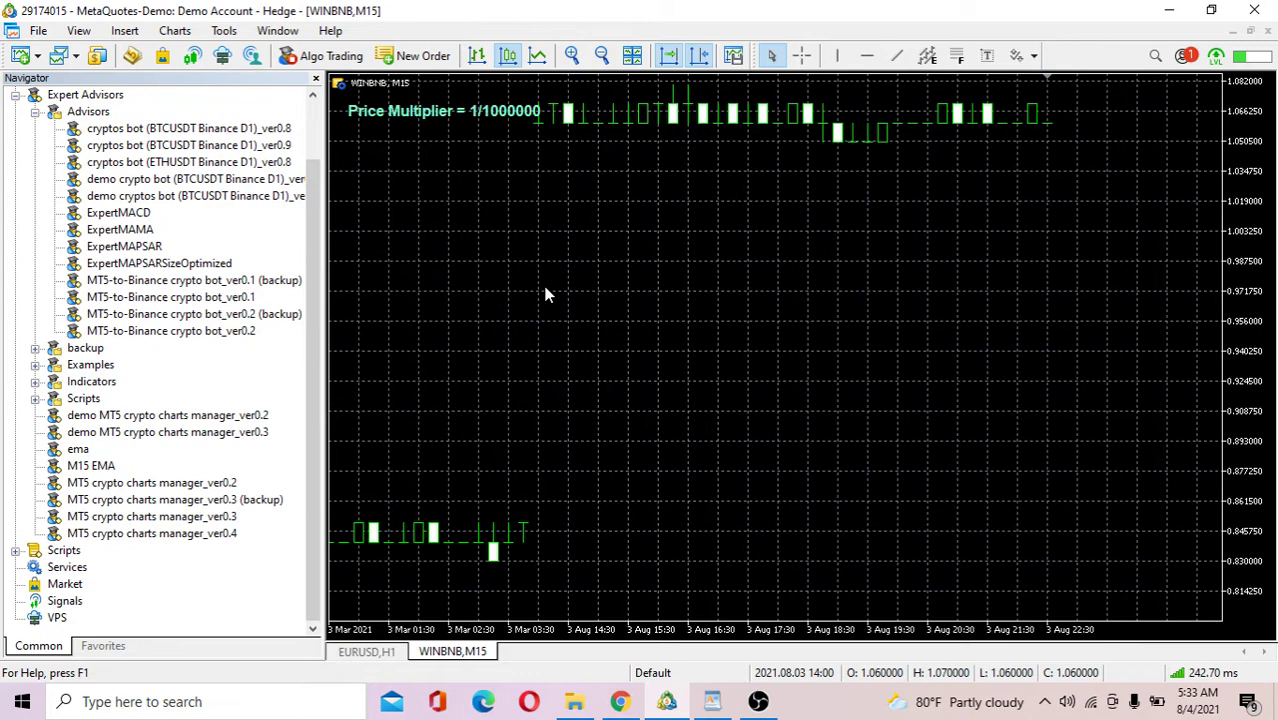
{"action": "left_click", "coordinate": [366, 651]}
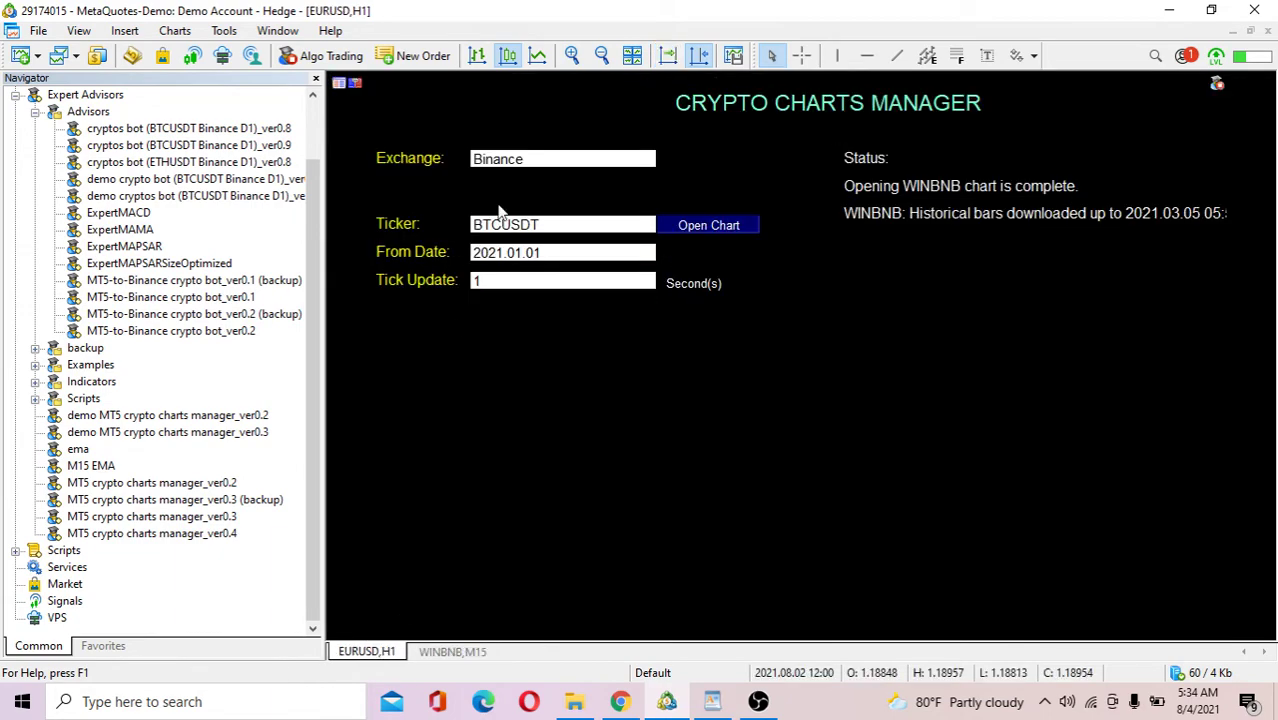
{"action": "left_click", "coordinate": [693, 230]}
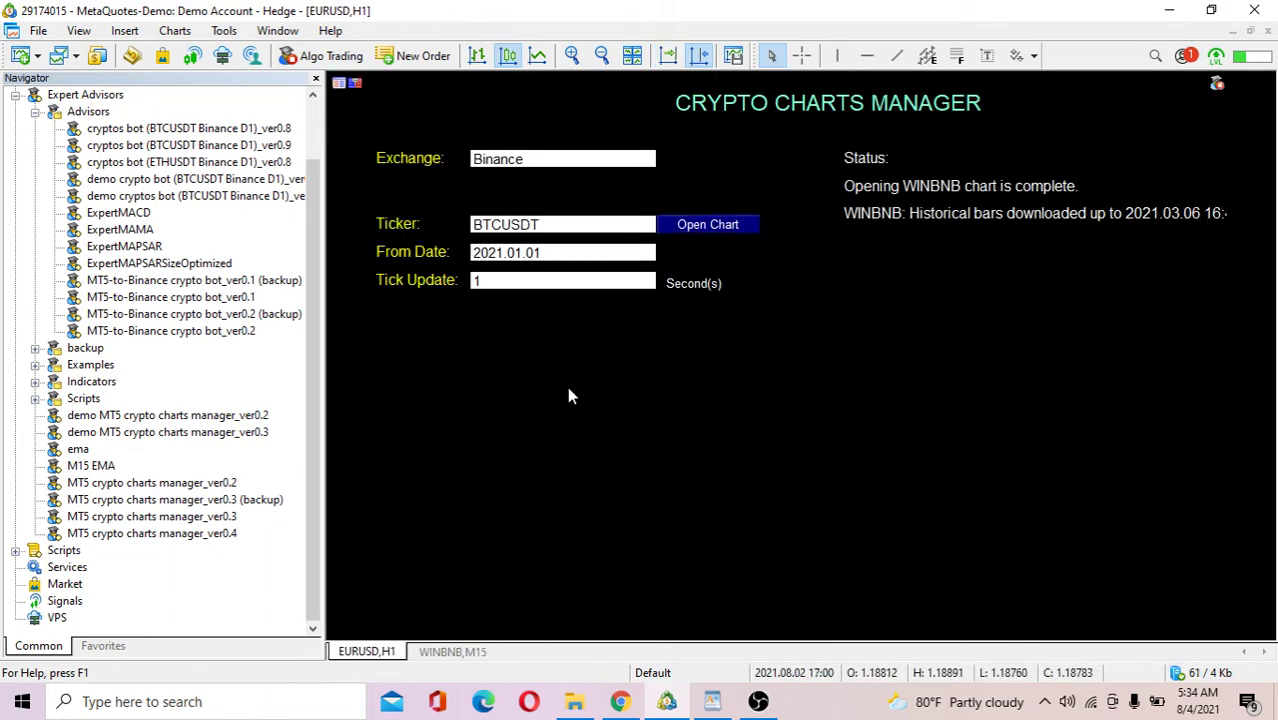
Enable Chart Shift on the BTCUSDT chart and set it to 15-minute bars.
{"action": "left_click", "coordinate": [698, 55]}
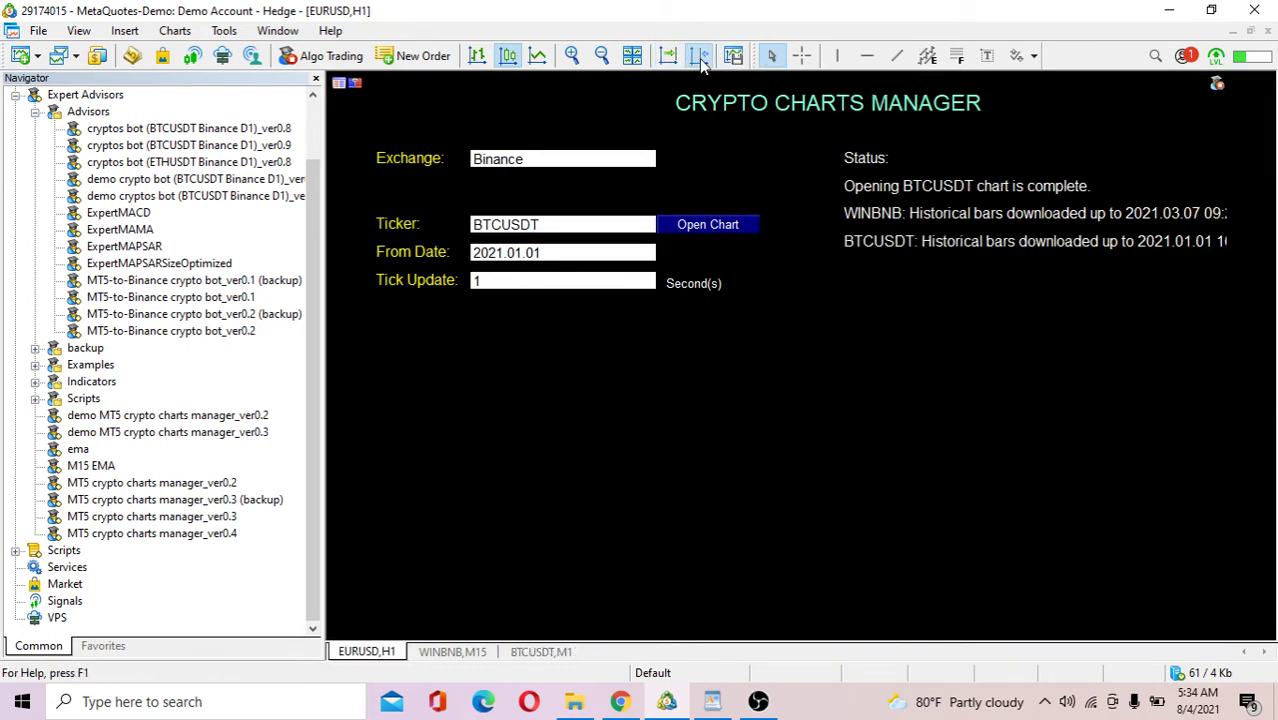
{"action": "left_click", "coordinate": [548, 655]}
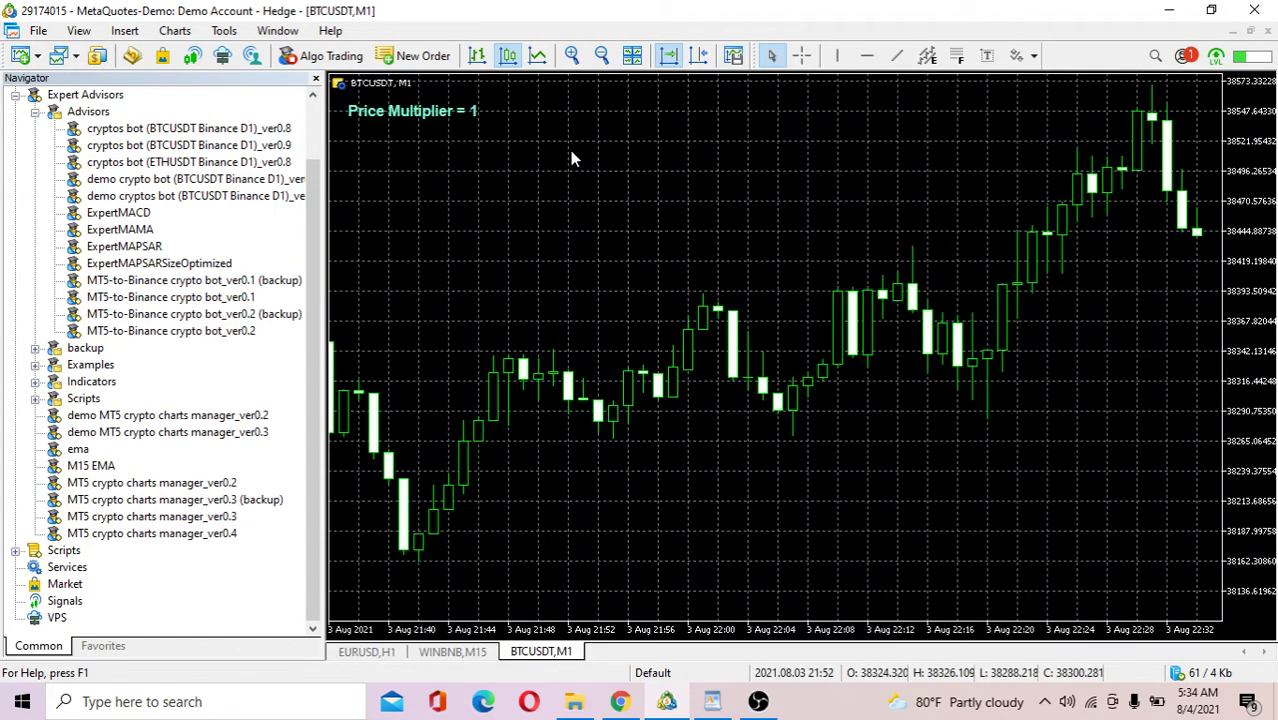
{"action": "left_click", "coordinate": [701, 60]}
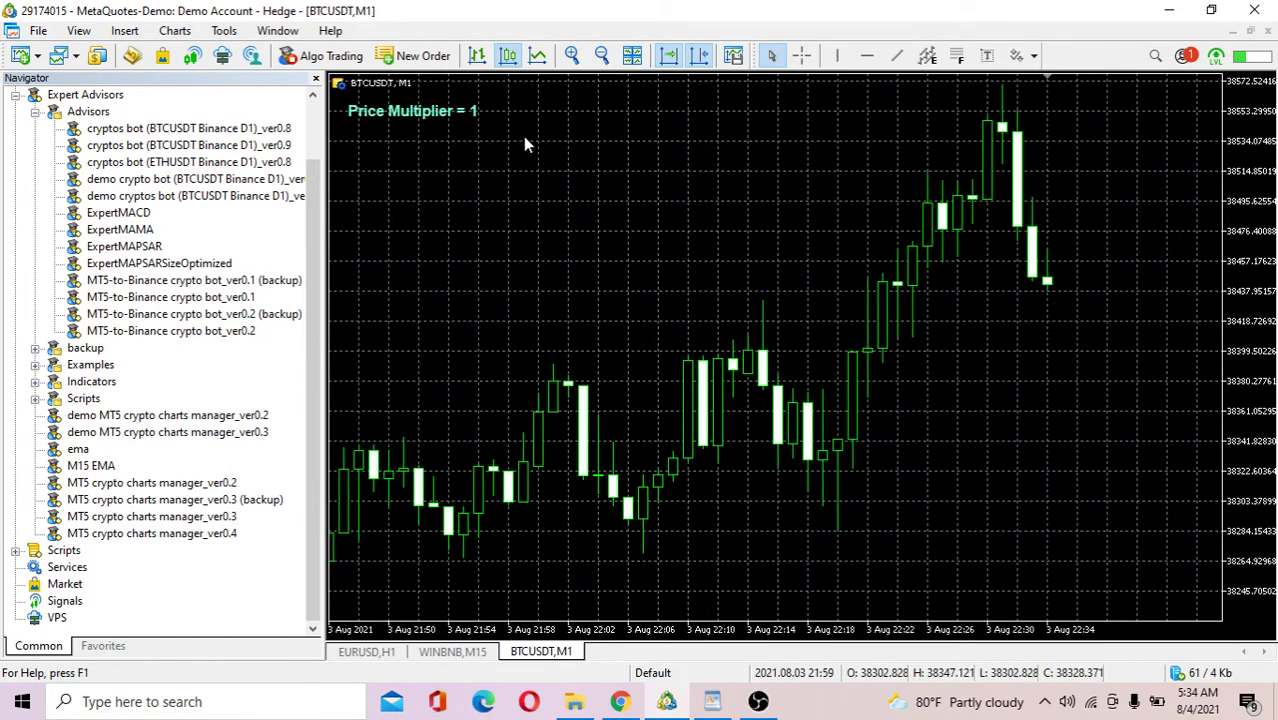
{"action": "left_click", "coordinate": [176, 31]}
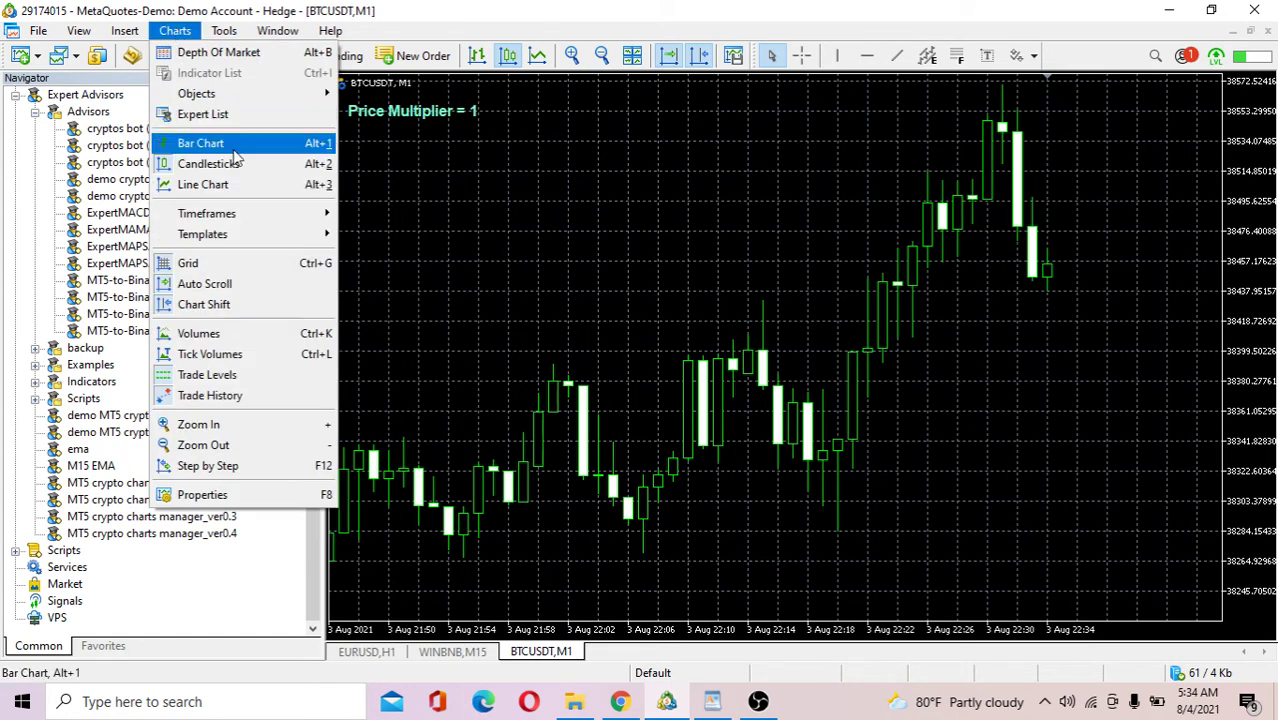
{"action": "mouse_move", "coordinate": [207, 213]}
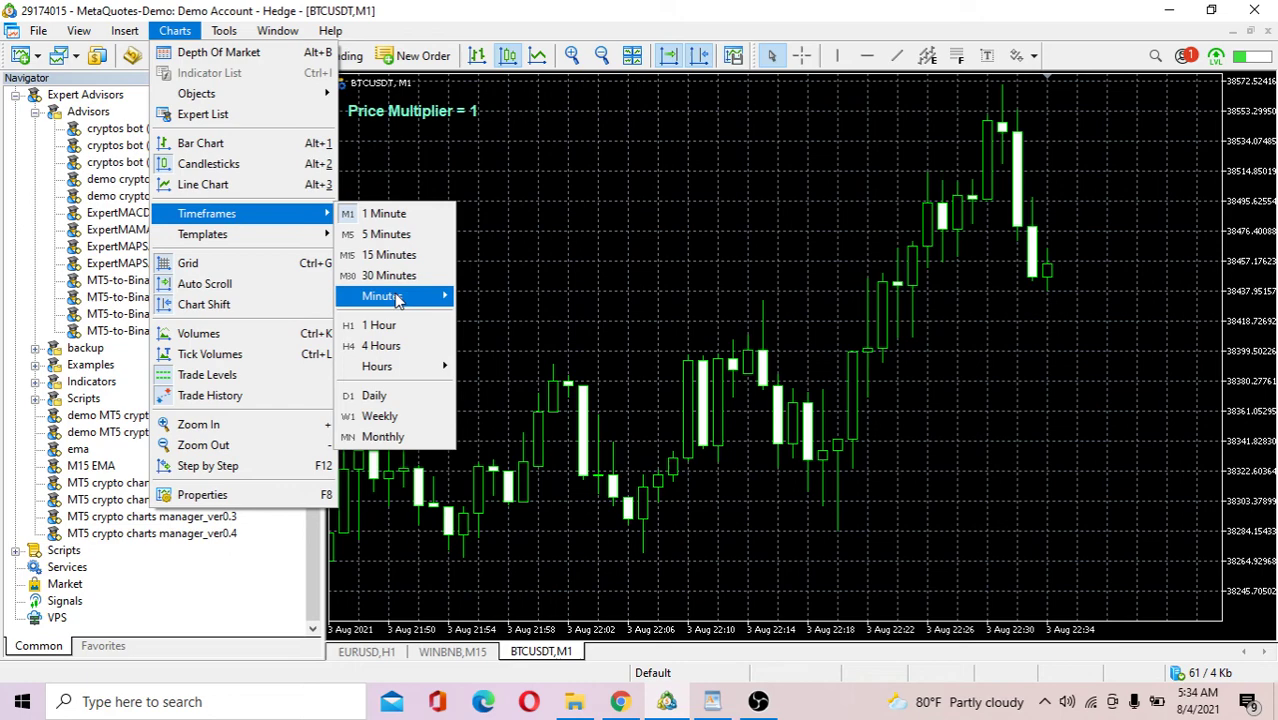
{"action": "left_click", "coordinate": [390, 255]}
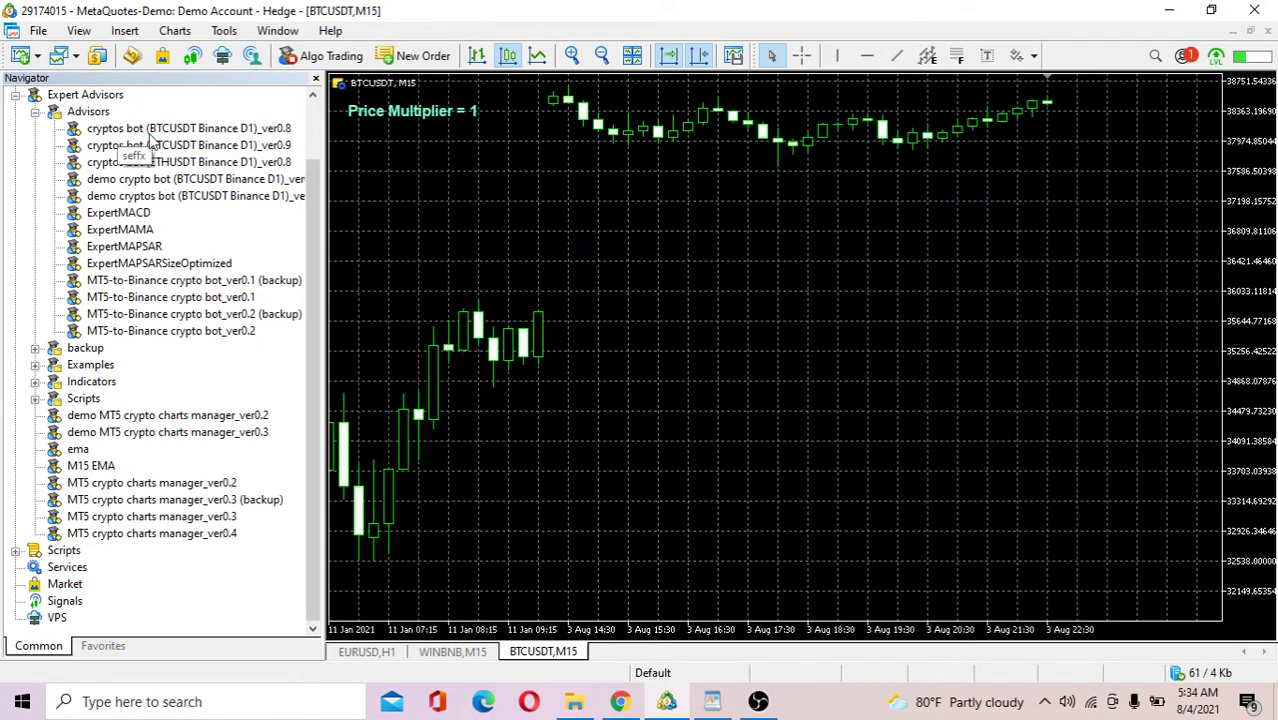
{"action": "left_click", "coordinate": [152, 132]}
{"action": "left_click", "coordinate": [155, 161]}
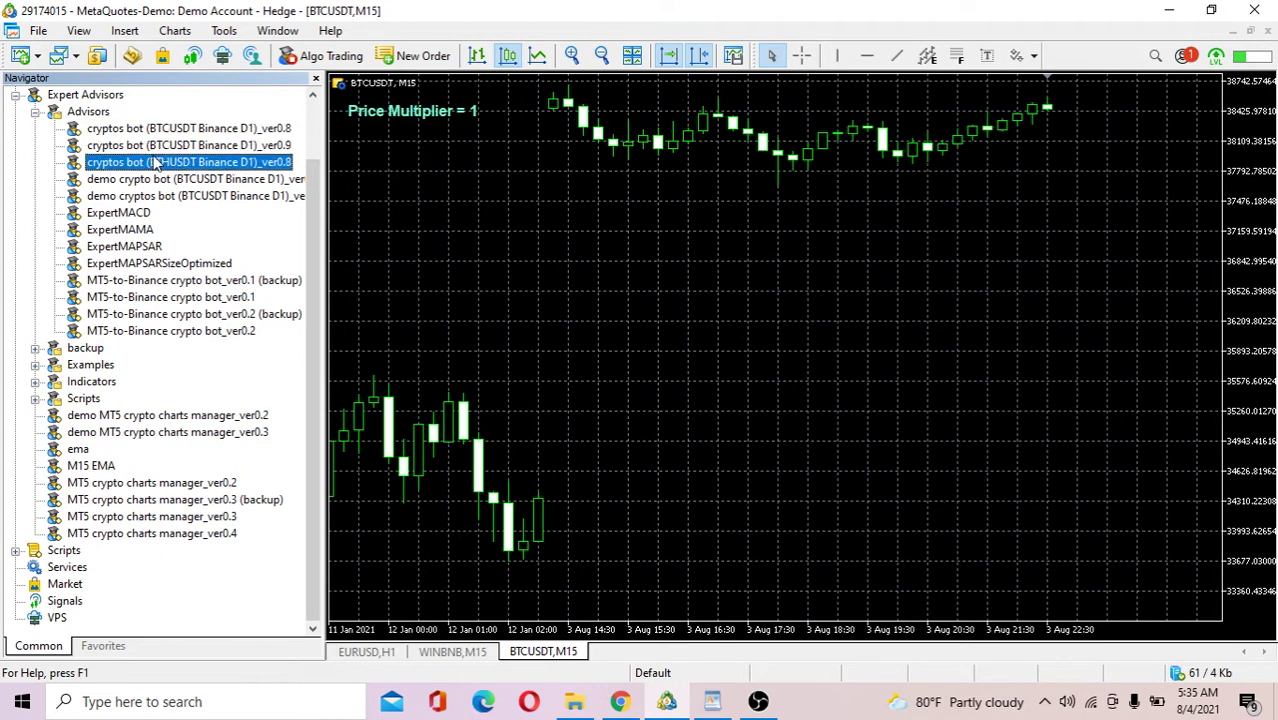
{"action": "left_click", "coordinate": [153, 180]}
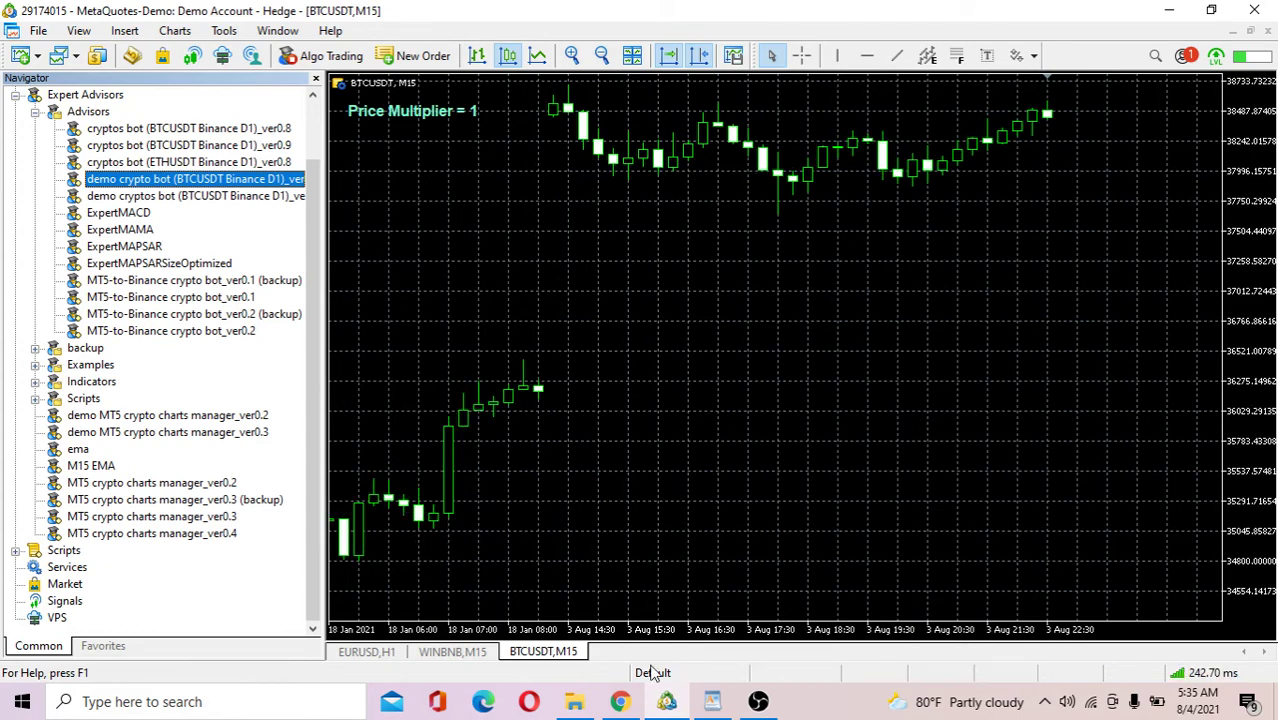
Browse the MQL5 Market trading robots listing in Chrome.
{"action": "left_click", "coordinate": [621, 703]}
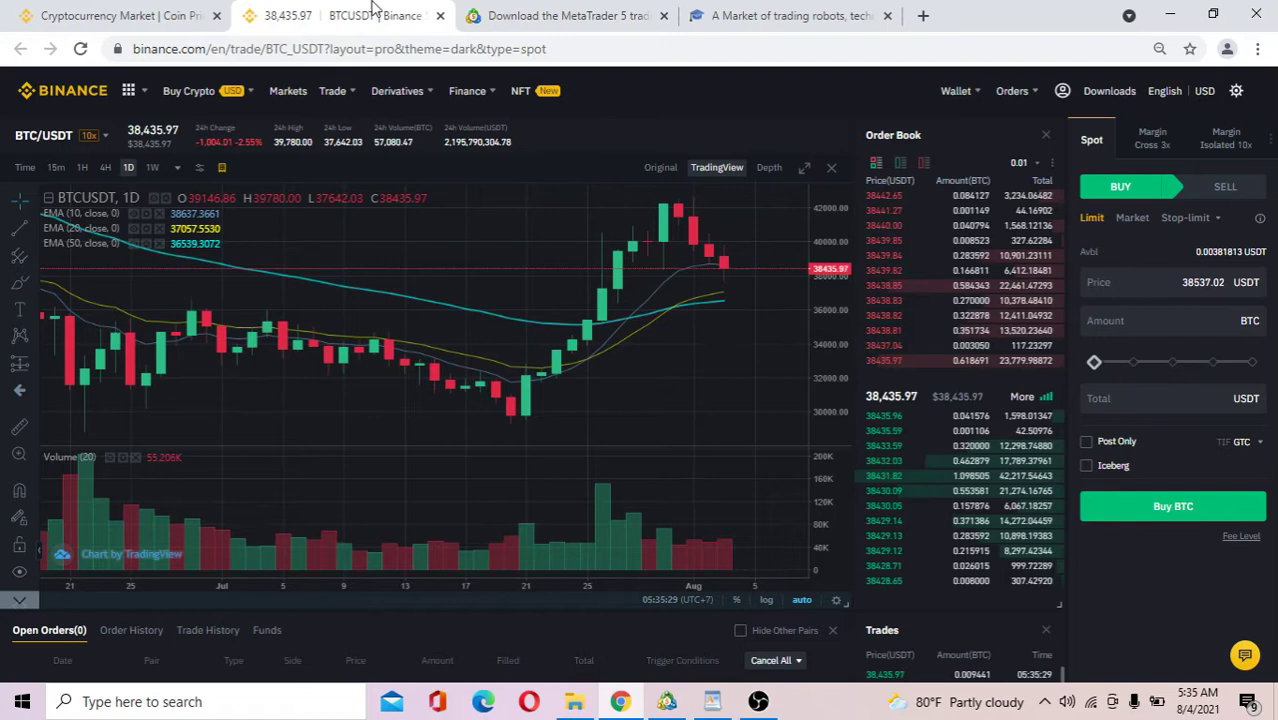
{"action": "left_click", "coordinate": [520, 16]}
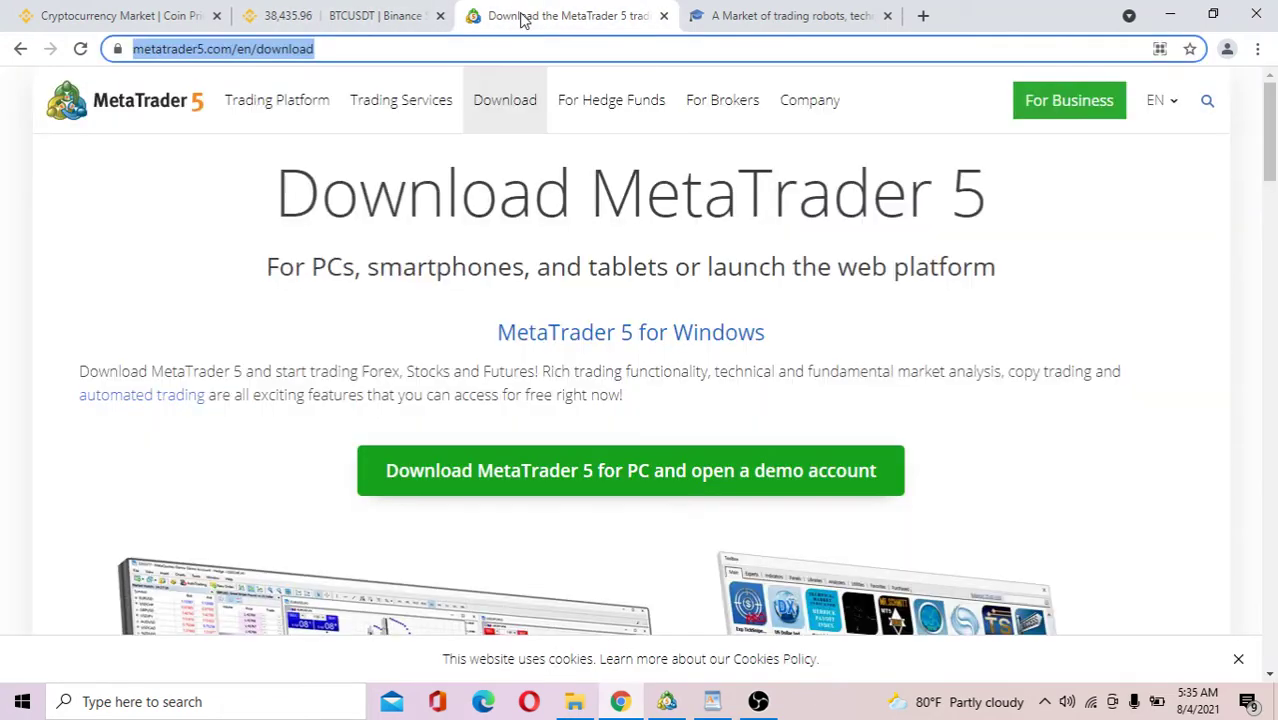
{"action": "left_click", "coordinate": [748, 20]}
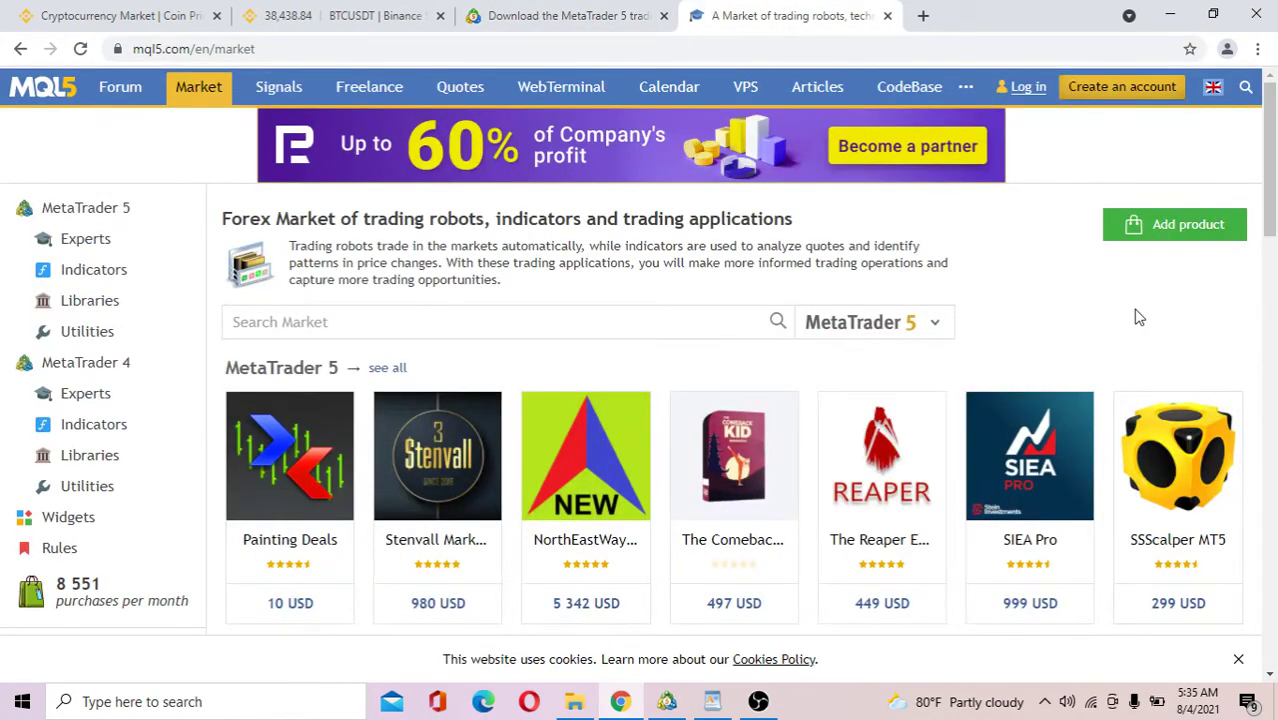
{"action": "left_click_drag", "start_coordinate": [1272, 143], "coordinate": [1272, 235]}
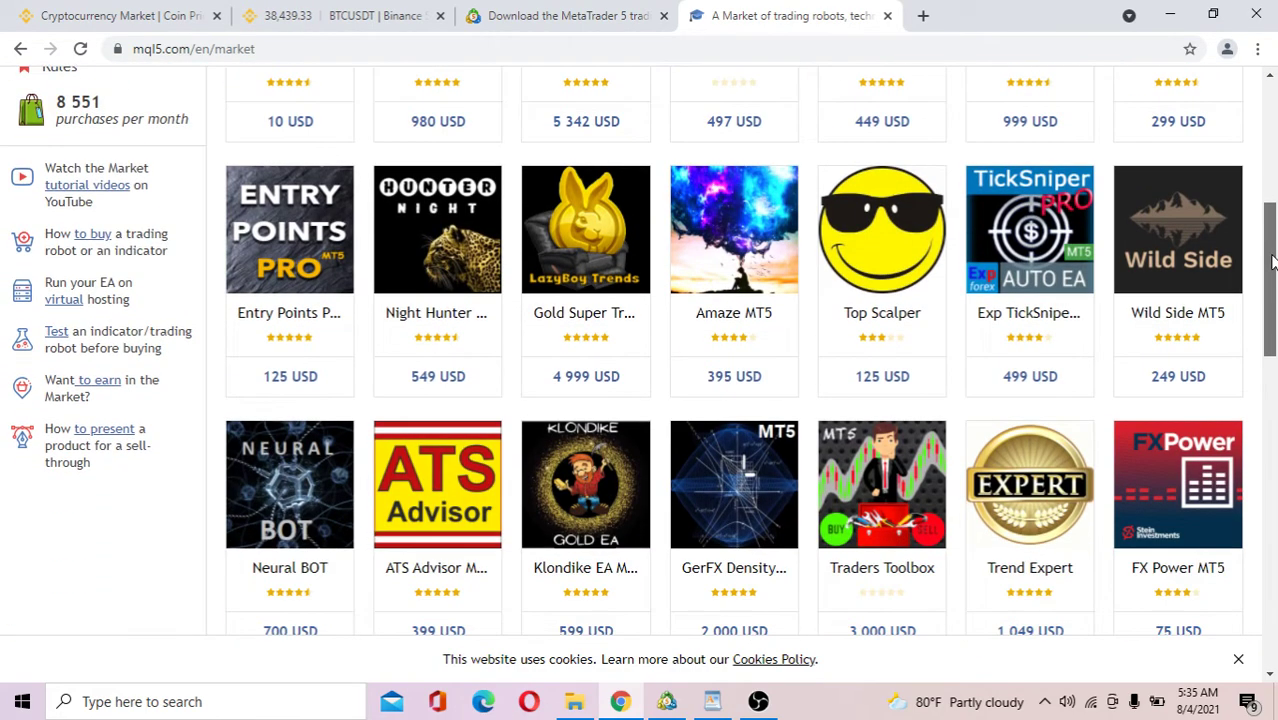
{"action": "mouse_move", "coordinate": [1274, 235]}
{"action": "left_mouse_down"}
{"action": "mouse_move", "coordinate": [1274, 183]}
{"action": "mouse_move", "coordinate": [1274, 410]}
{"action": "mouse_move", "coordinate": [1274, 162]}
{"action": "mouse_move", "coordinate": [1274, 552]}
{"action": "left_mouse_up"}
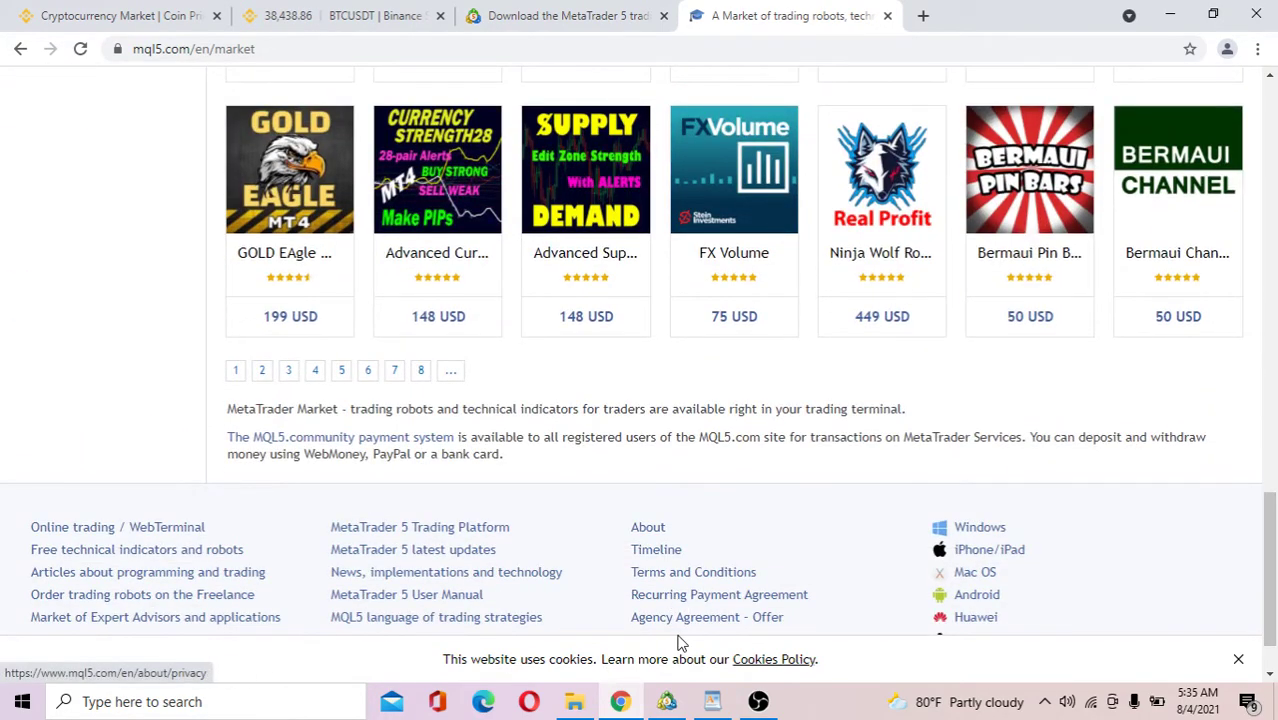
Return to MetaTrader 5 and pan the BTCUSDT chart back to earlier bars.
{"action": "left_click", "coordinate": [713, 705]}
{"action": "left_click", "coordinate": [758, 705]}
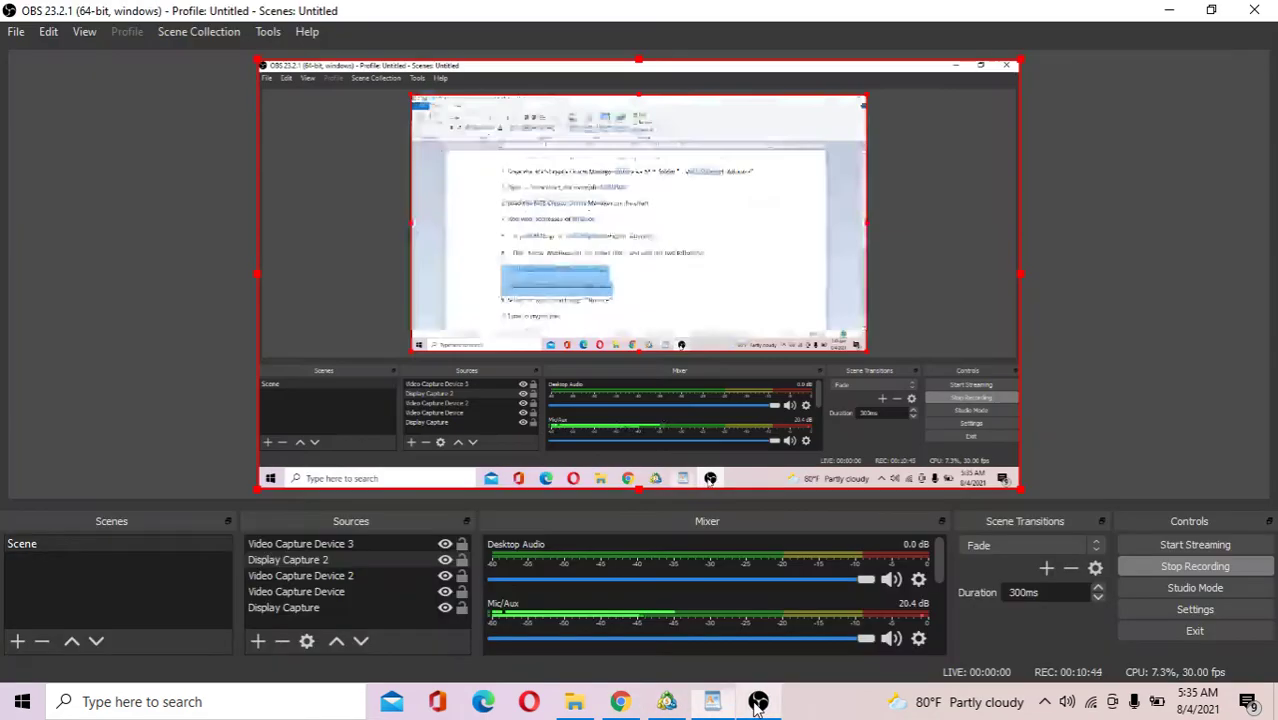
{"action": "left_click", "coordinate": [667, 703]}
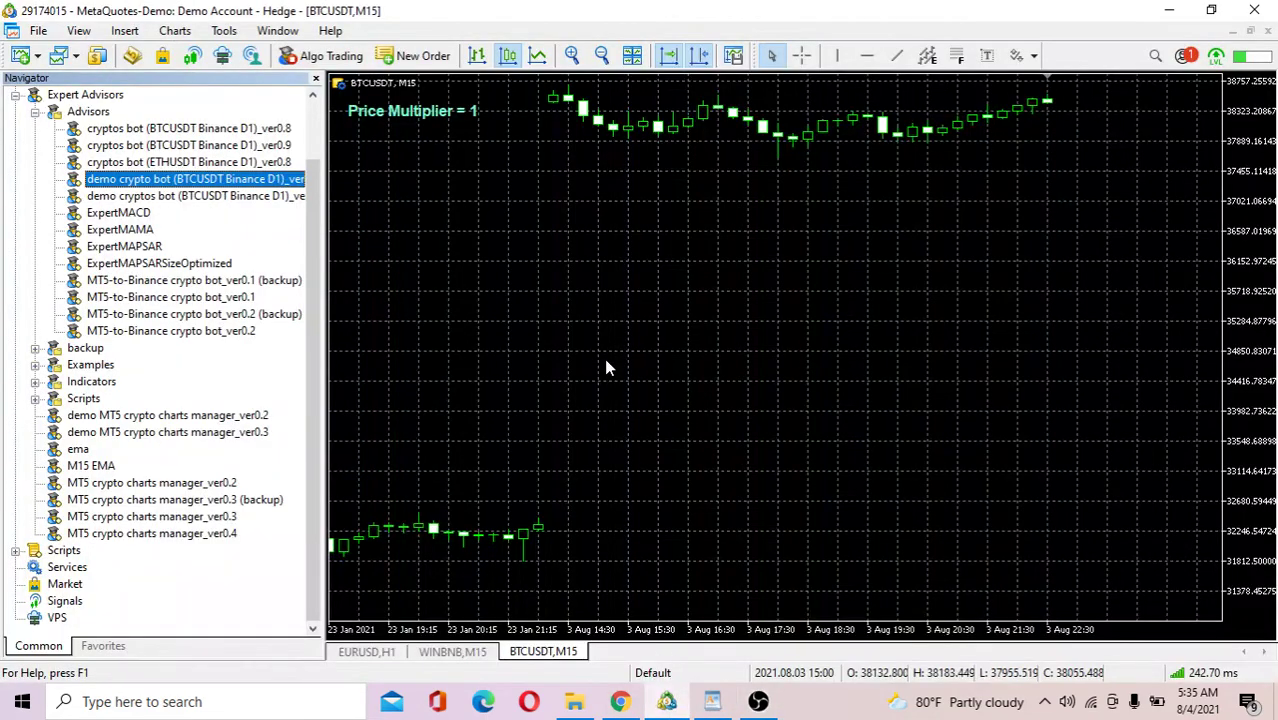
{"action": "left_click_drag", "start_coordinate": [515, 345], "coordinate": [884, 334]}
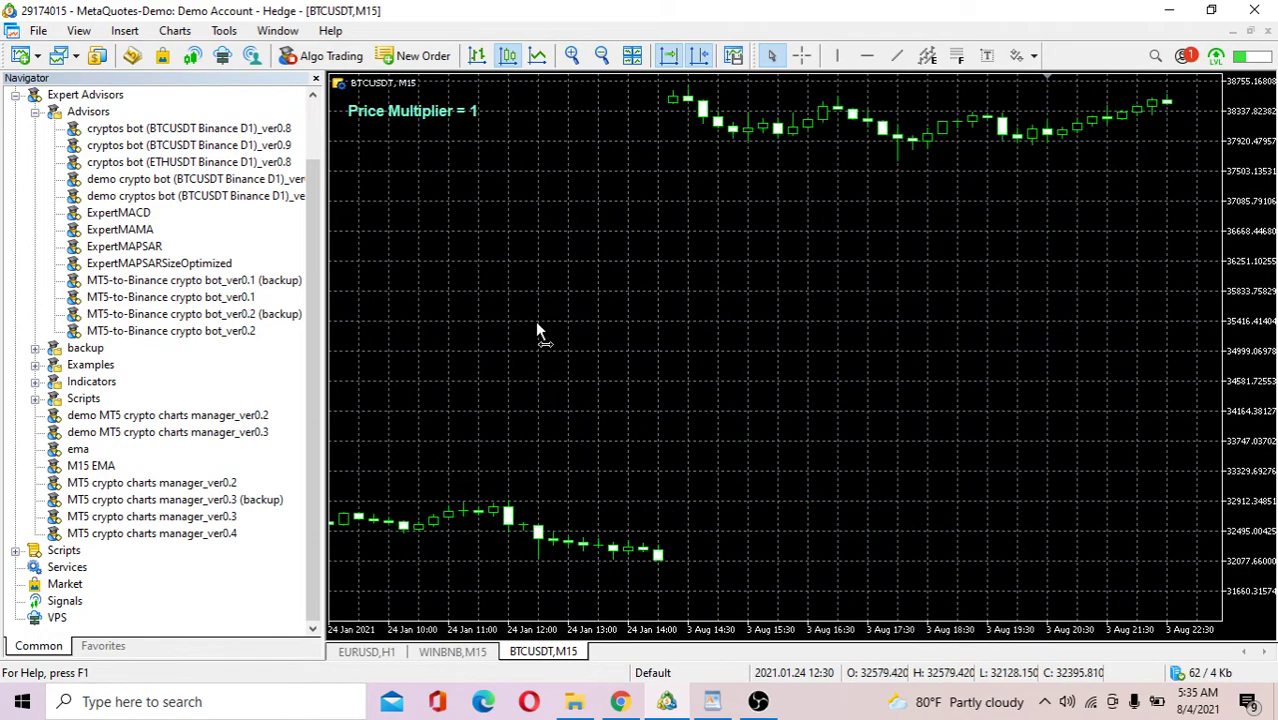
{"action": "left_click_drag", "start_coordinate": [534, 322], "coordinate": [563, 485]}
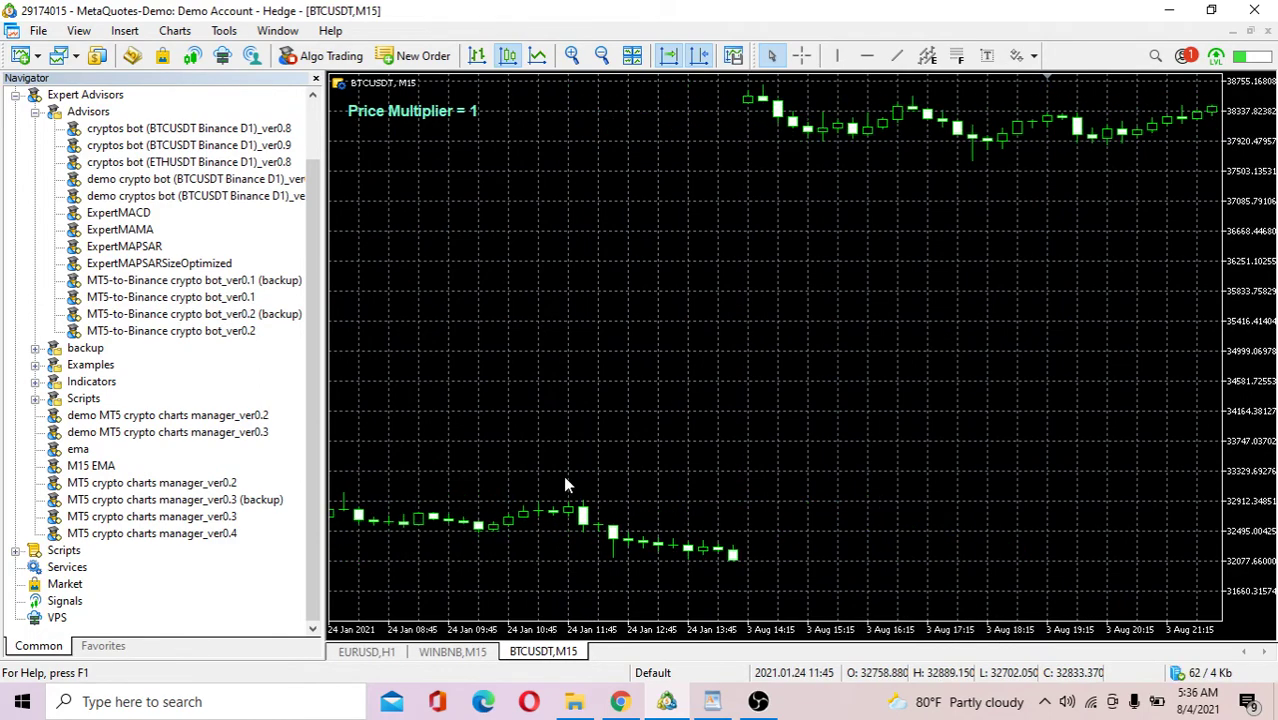
List Binance ALTS Markets pairs like NCASH/ETH with the btcusdt search cleared.
{"action": "left_click", "coordinate": [370, 652]}
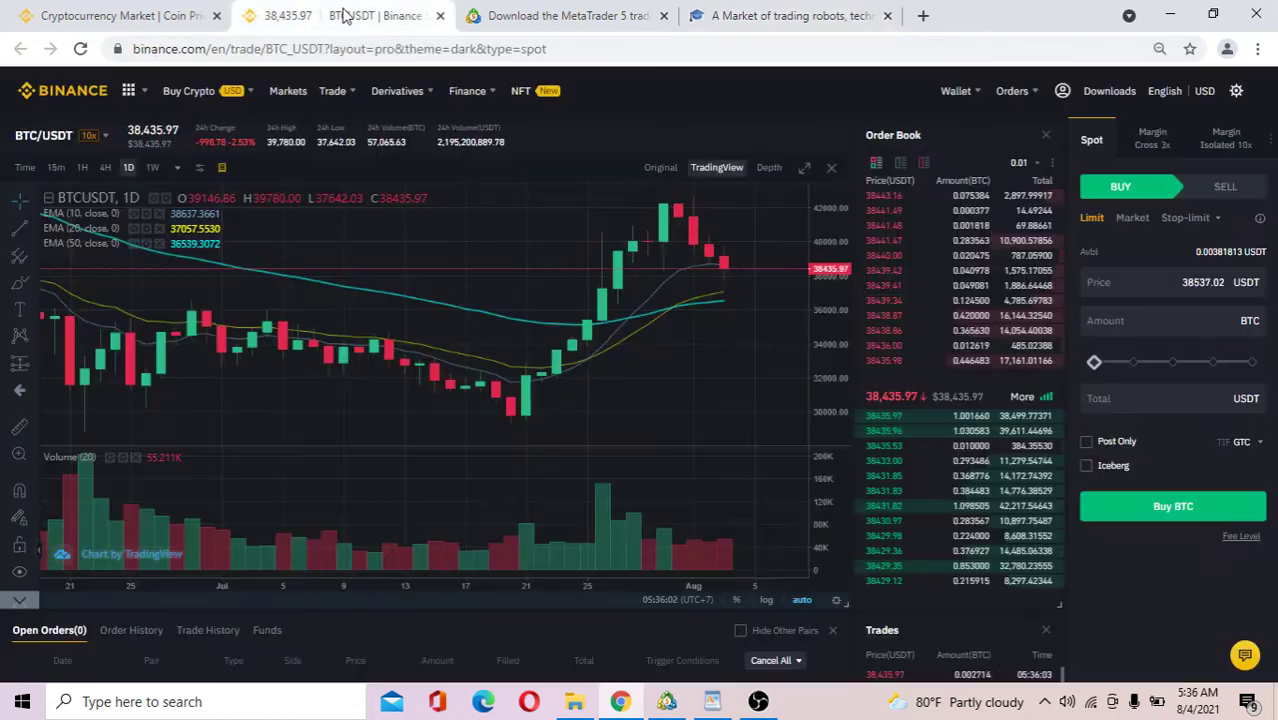
{"action": "left_click", "coordinate": [346, 16]}
{"action": "left_click", "coordinate": [118, 18]}
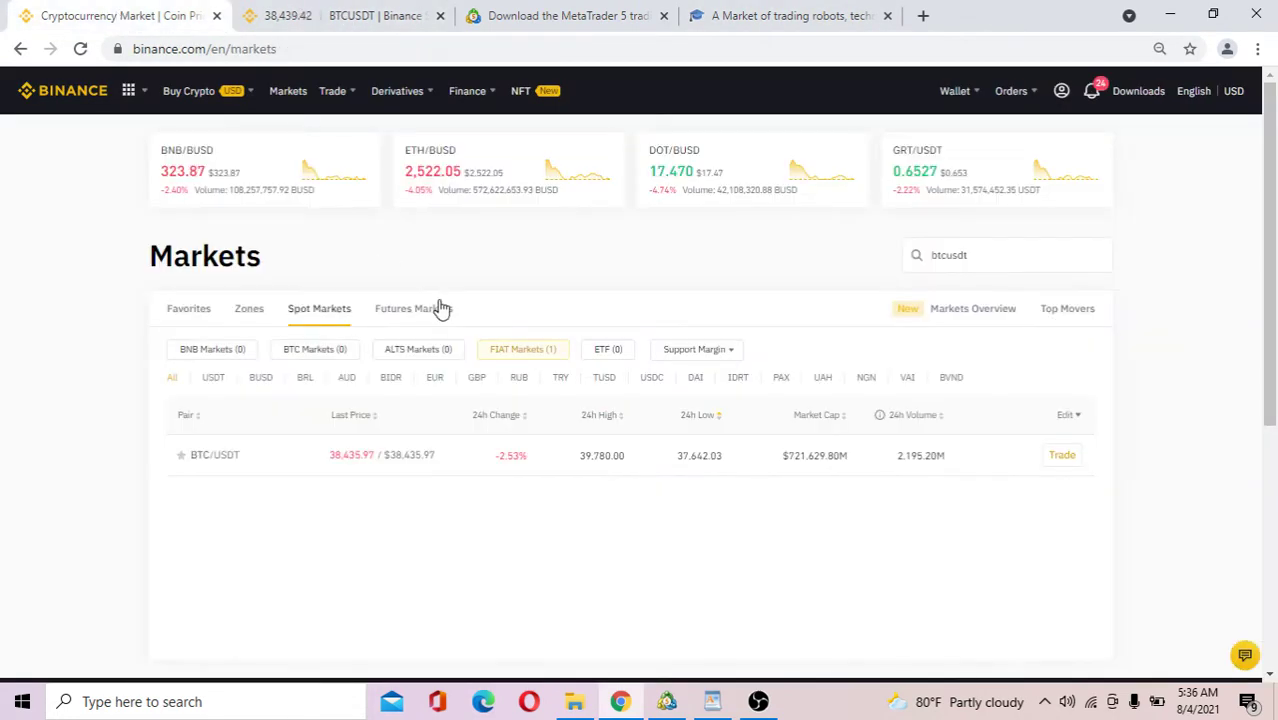
{"action": "left_click", "coordinate": [407, 350]}
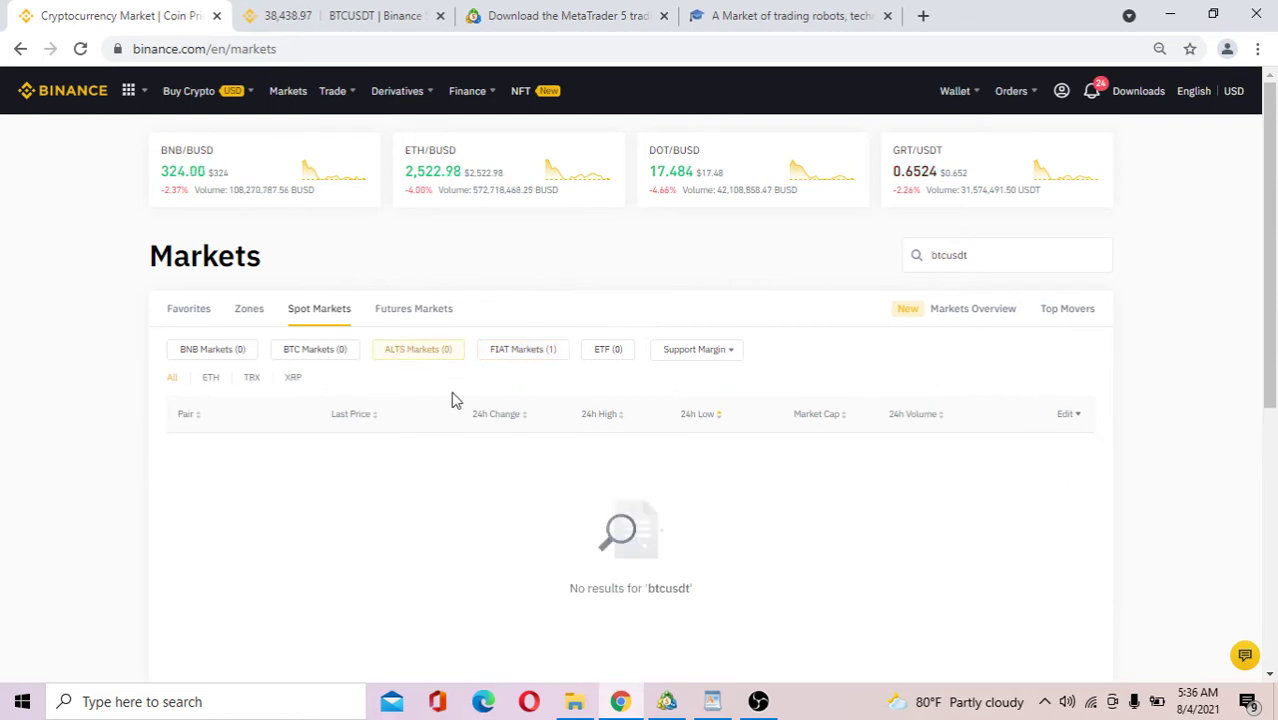
{"action": "left_click", "coordinate": [986, 256]}
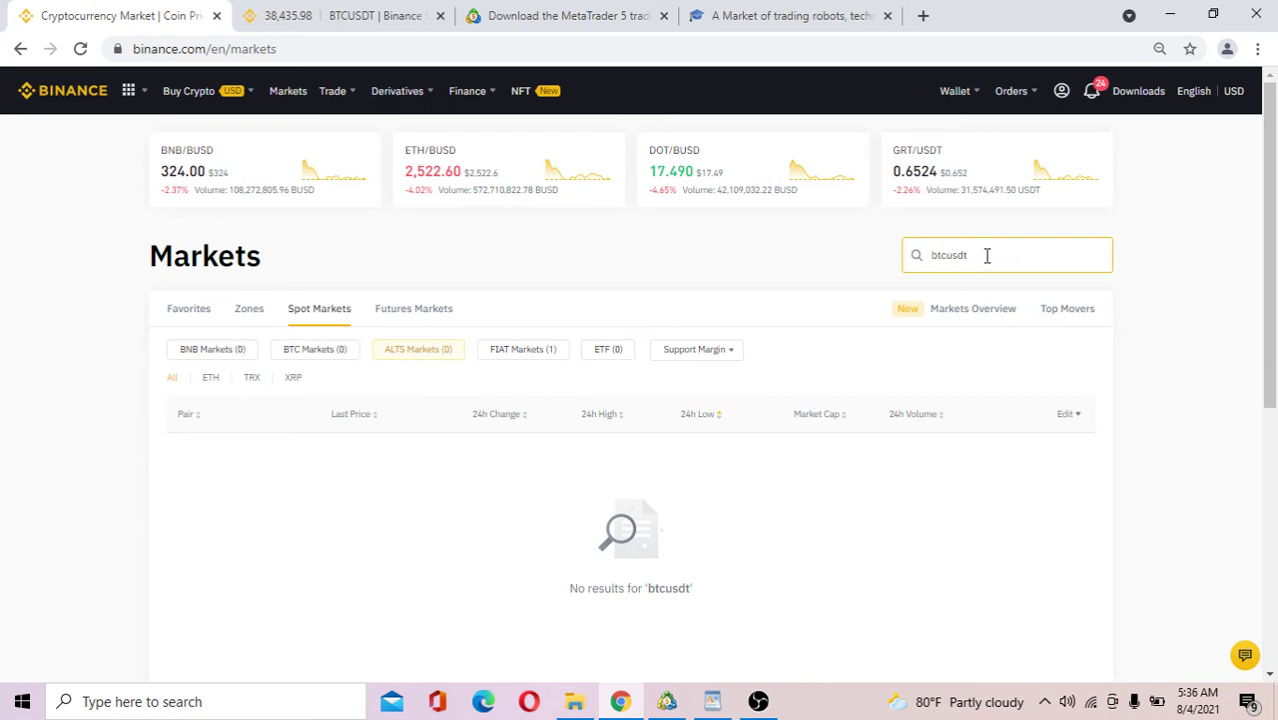
{"action": "key", "text": "BackSpace"}
{"action": "key", "text": "BackSpace"}
{"action": "key", "text": "BackSpace"}
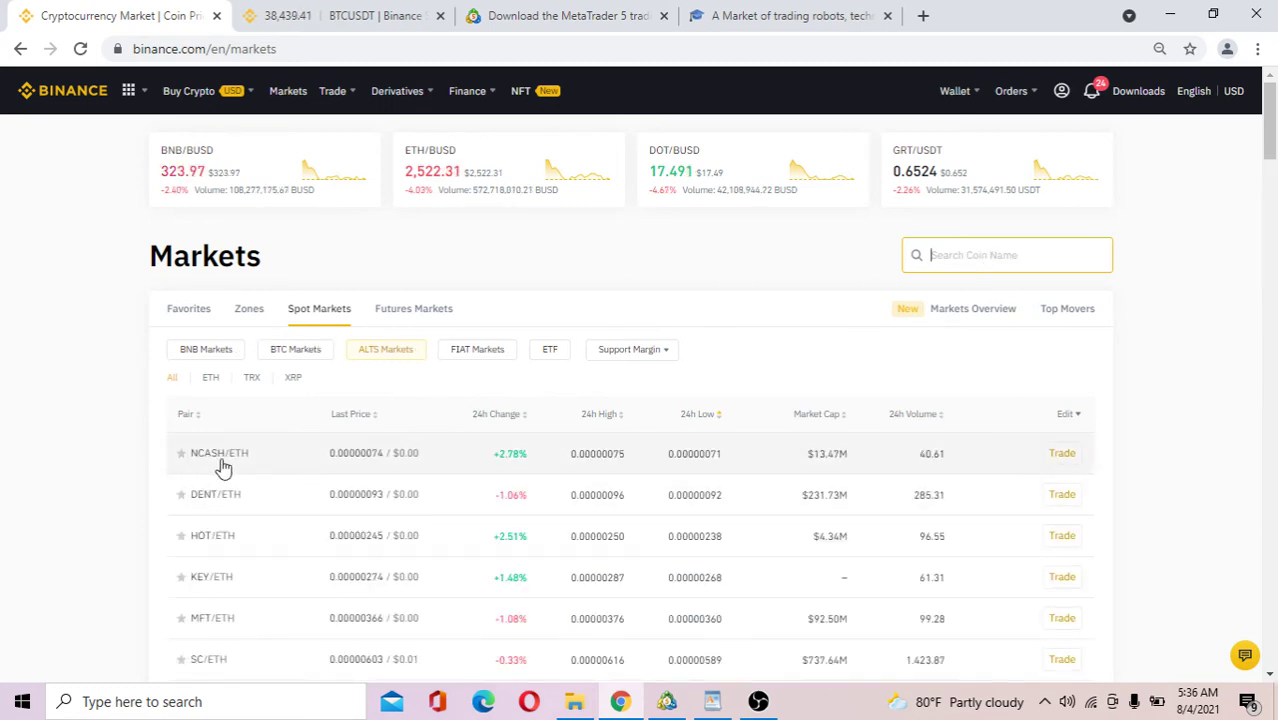
Replace the ticker with NCASHETH, open its chart, and view the NCASHETH,M1 tab.
{"action": "left_click", "coordinate": [667, 703]}
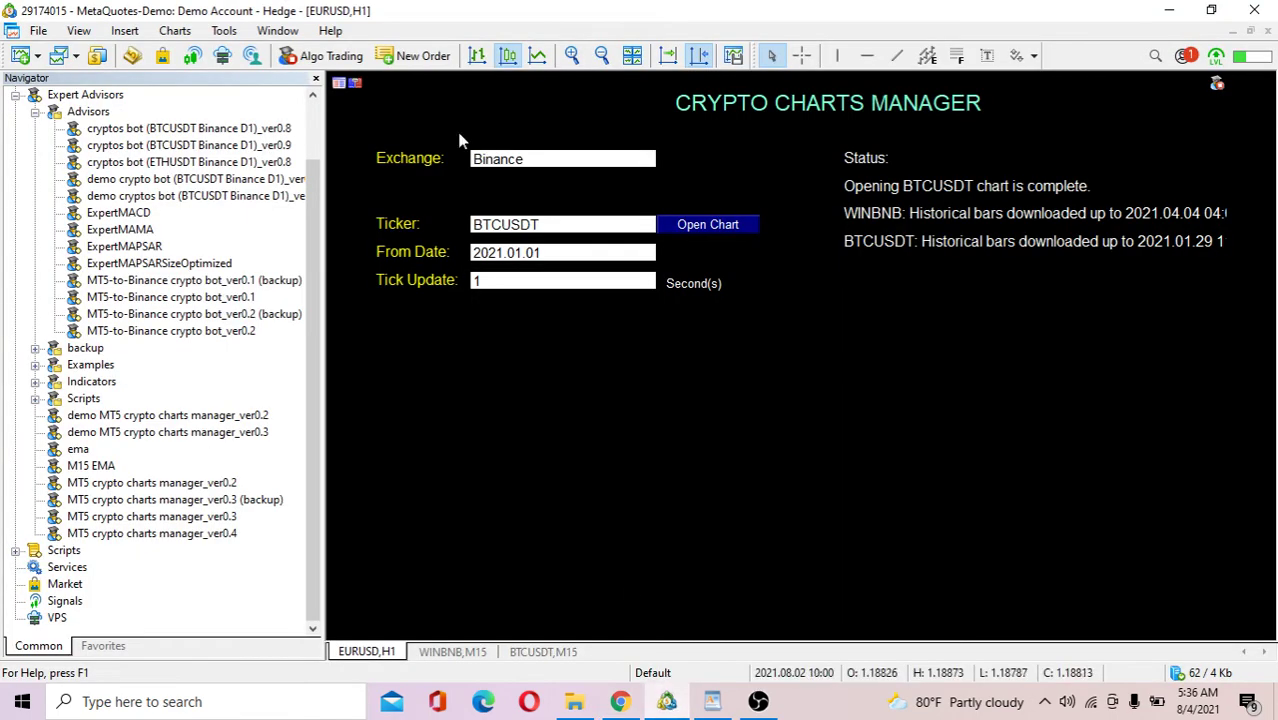
{"action": "double_click", "coordinate": [552, 229]}
{"action": "type", "text": "N"}
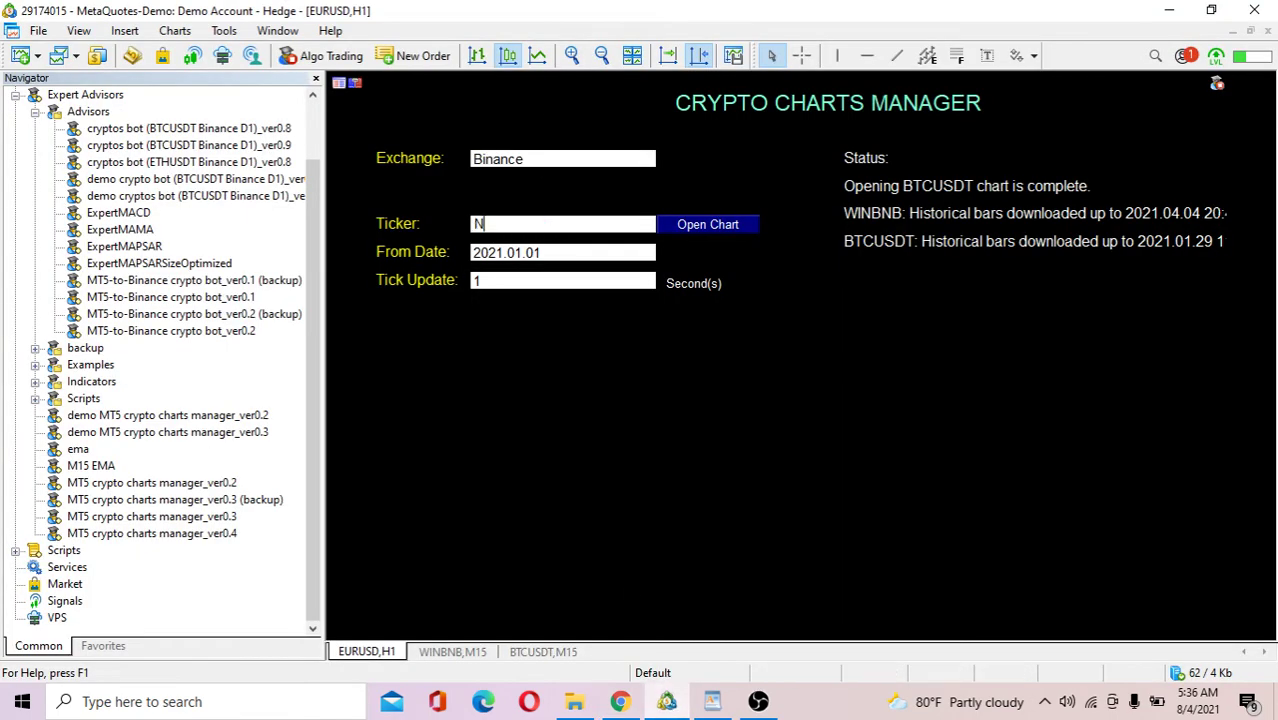
{"action": "type", "text": "CASHE"}
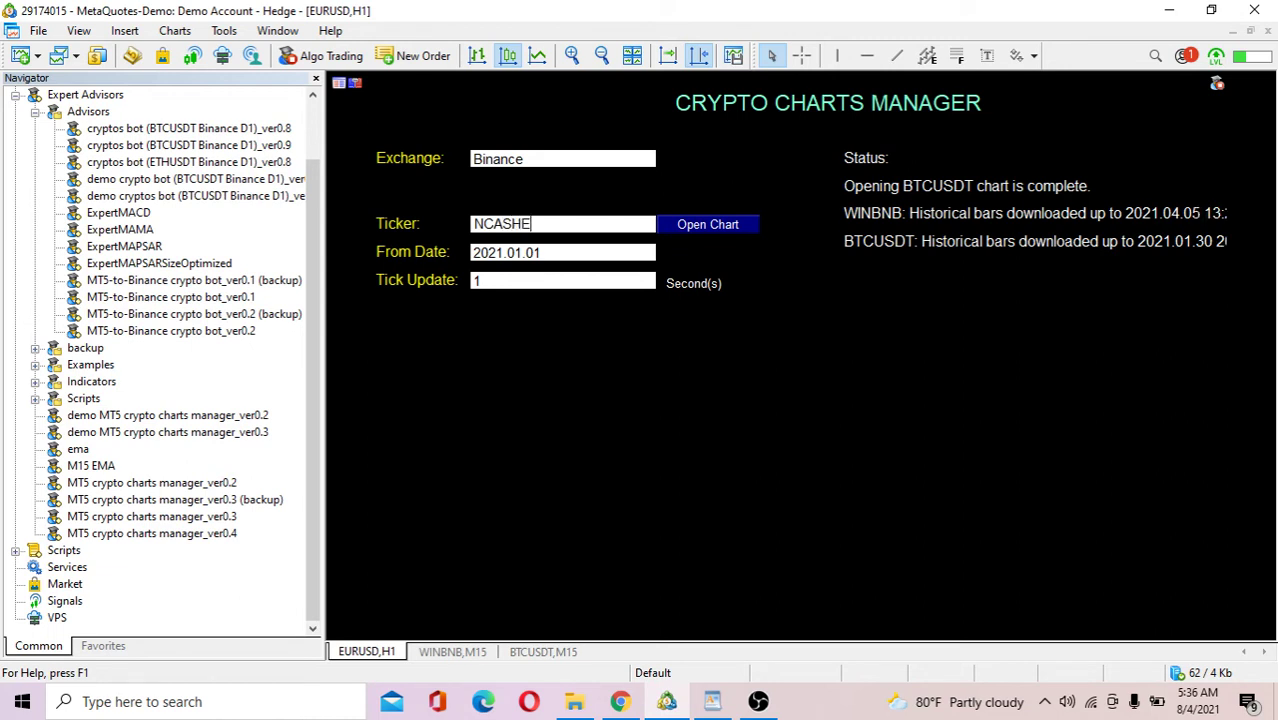
{"action": "type", "text": "TH"}
{"action": "left_click", "coordinate": [698, 226]}
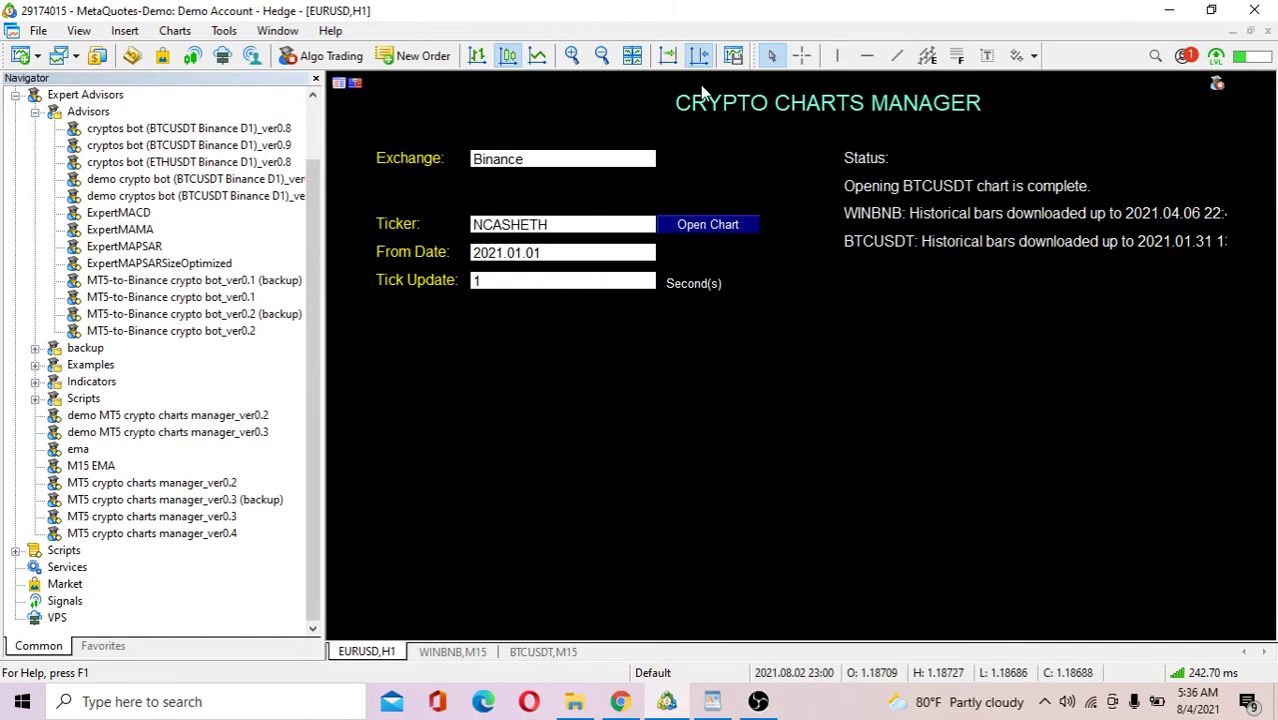
{"action": "left_click", "coordinate": [713, 224]}
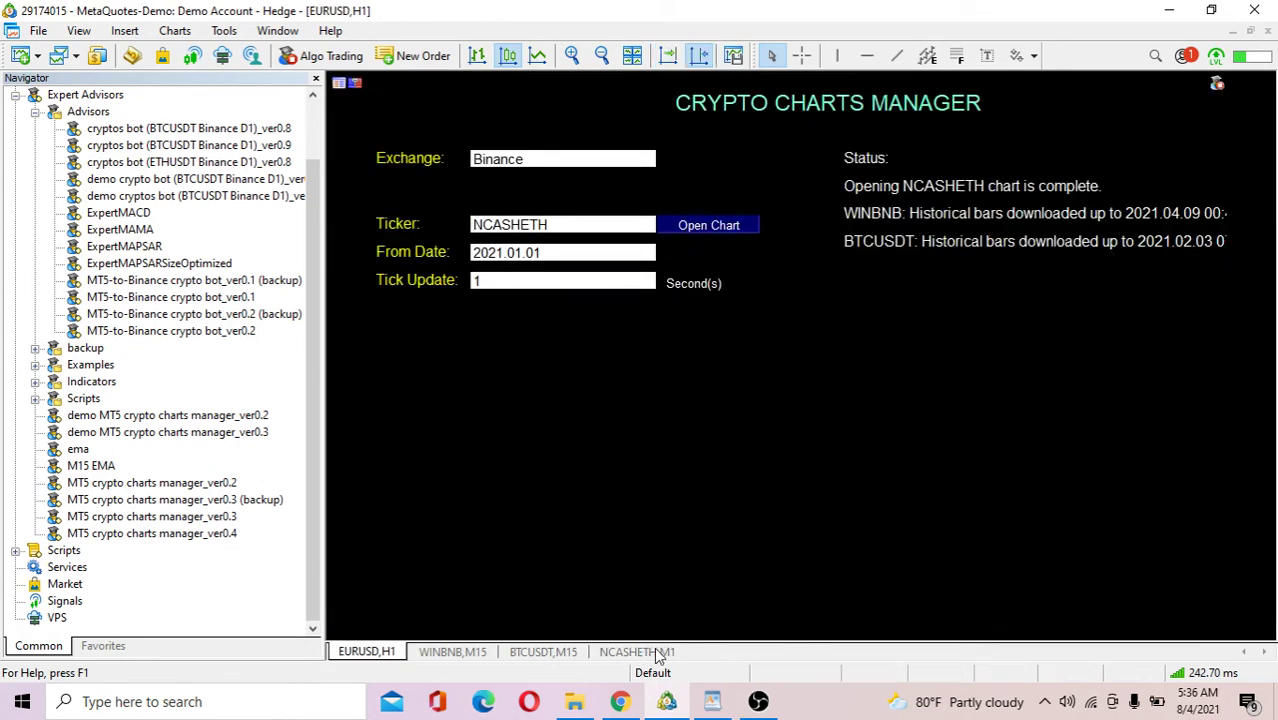
{"action": "left_click", "coordinate": [654, 651]}
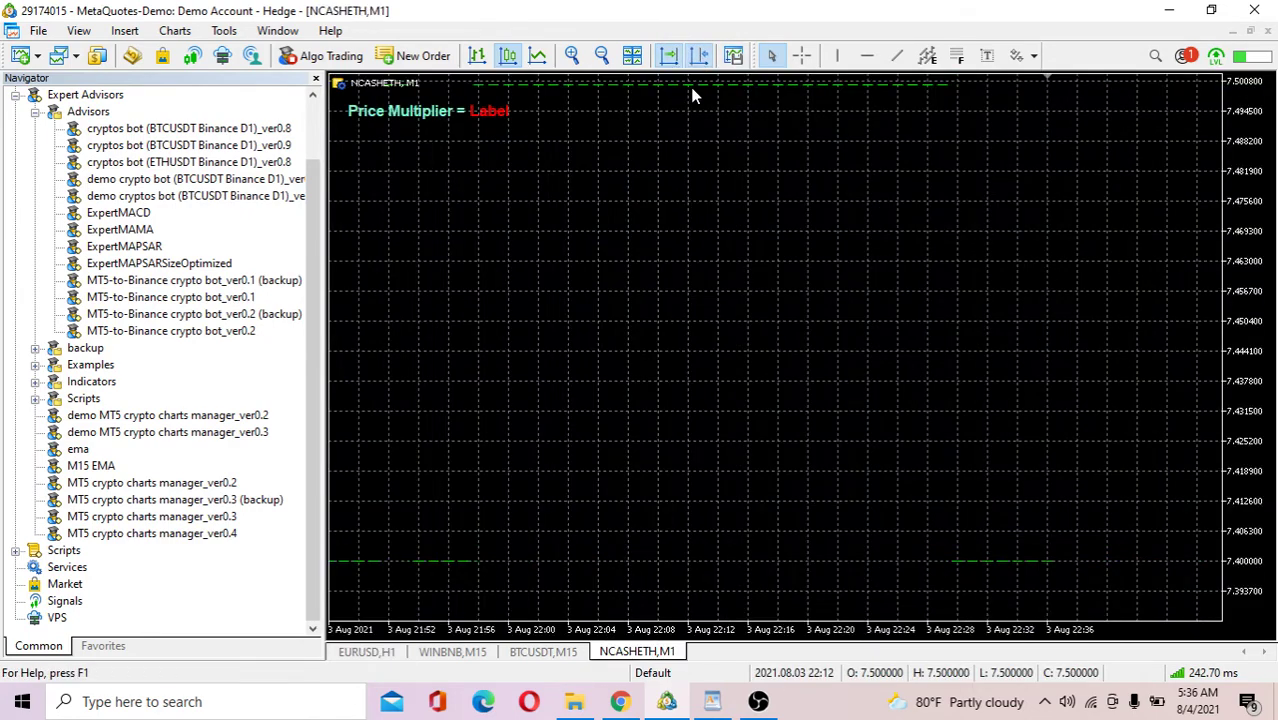
Set the NCASHETH chart to 15 Minutes and turn on Chart Shift.
{"action": "left_click", "coordinate": [175, 31]}
{"action": "left_click", "coordinate": [592, 650]}
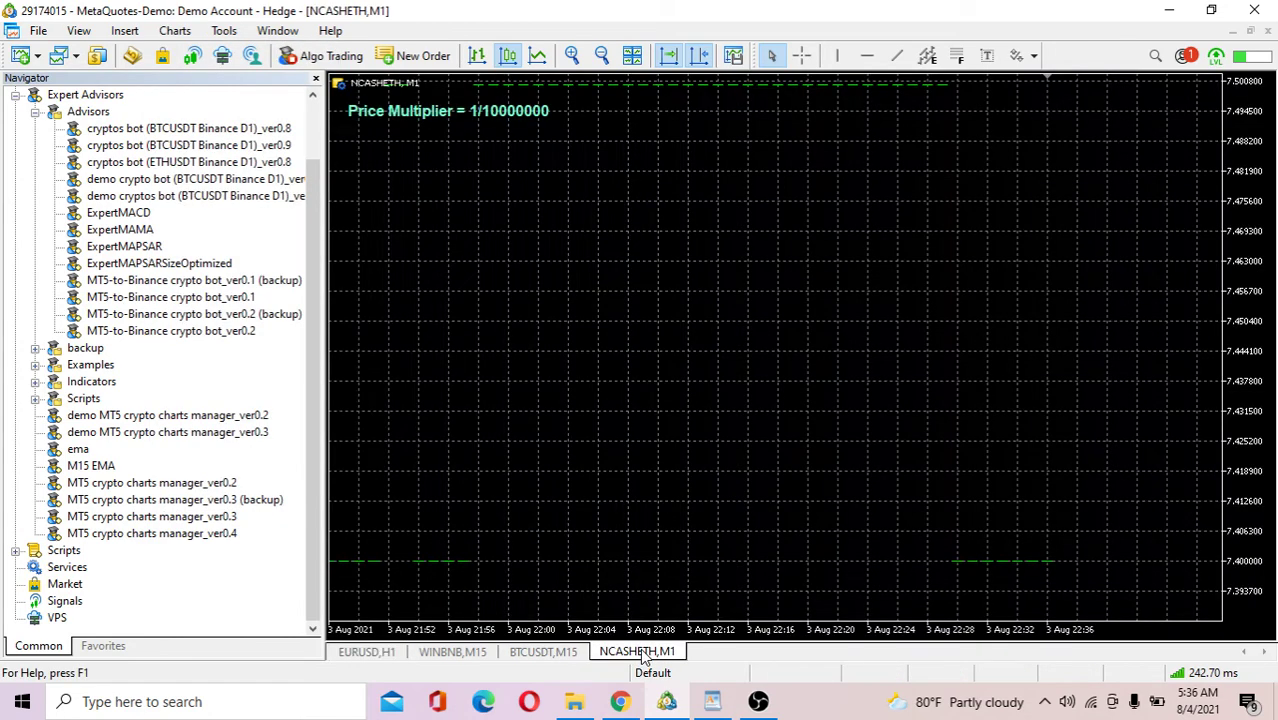
{"action": "left_click", "coordinate": [175, 31]}
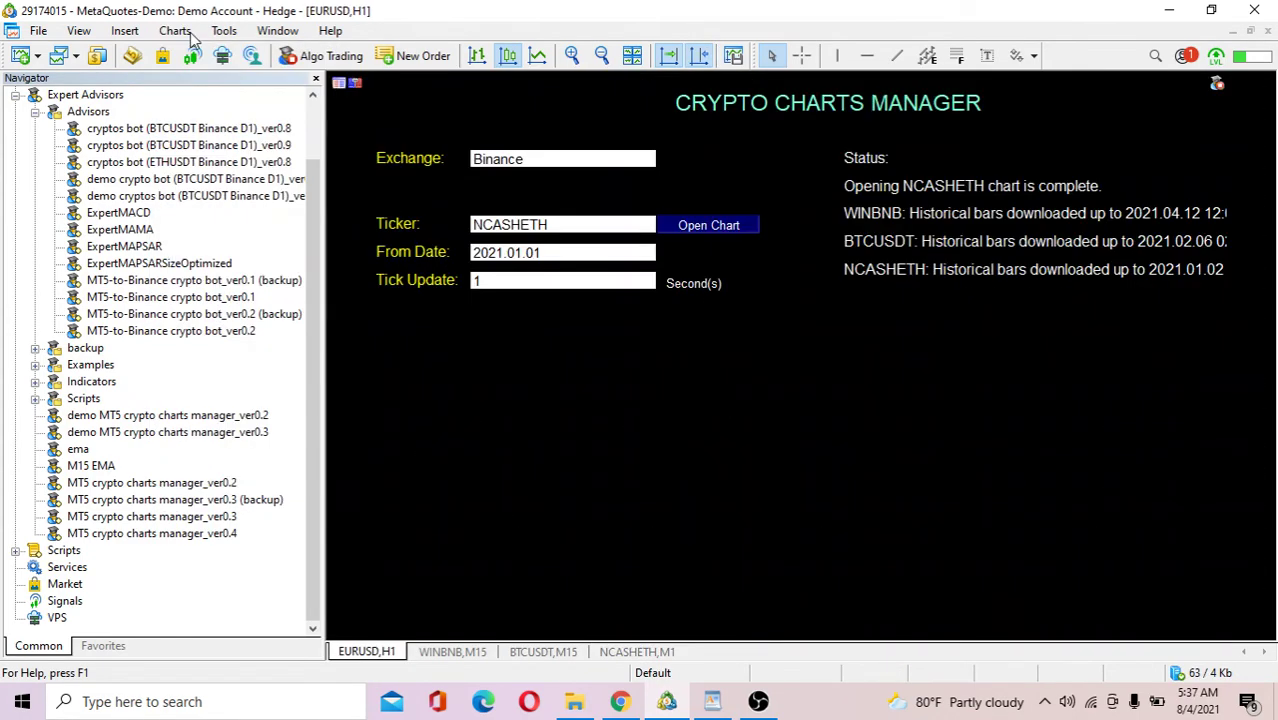
{"action": "left_click", "coordinate": [648, 654]}
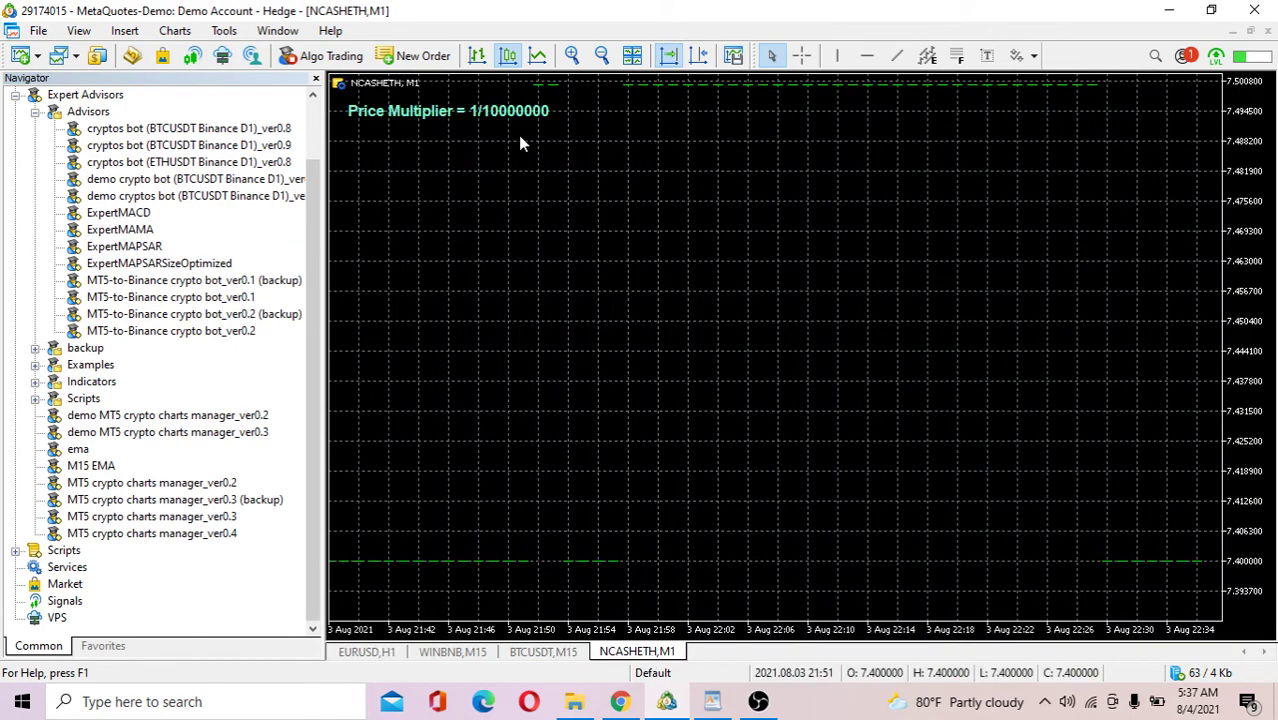
{"action": "left_click", "coordinate": [175, 31]}
{"action": "mouse_move", "coordinate": [207, 213]}
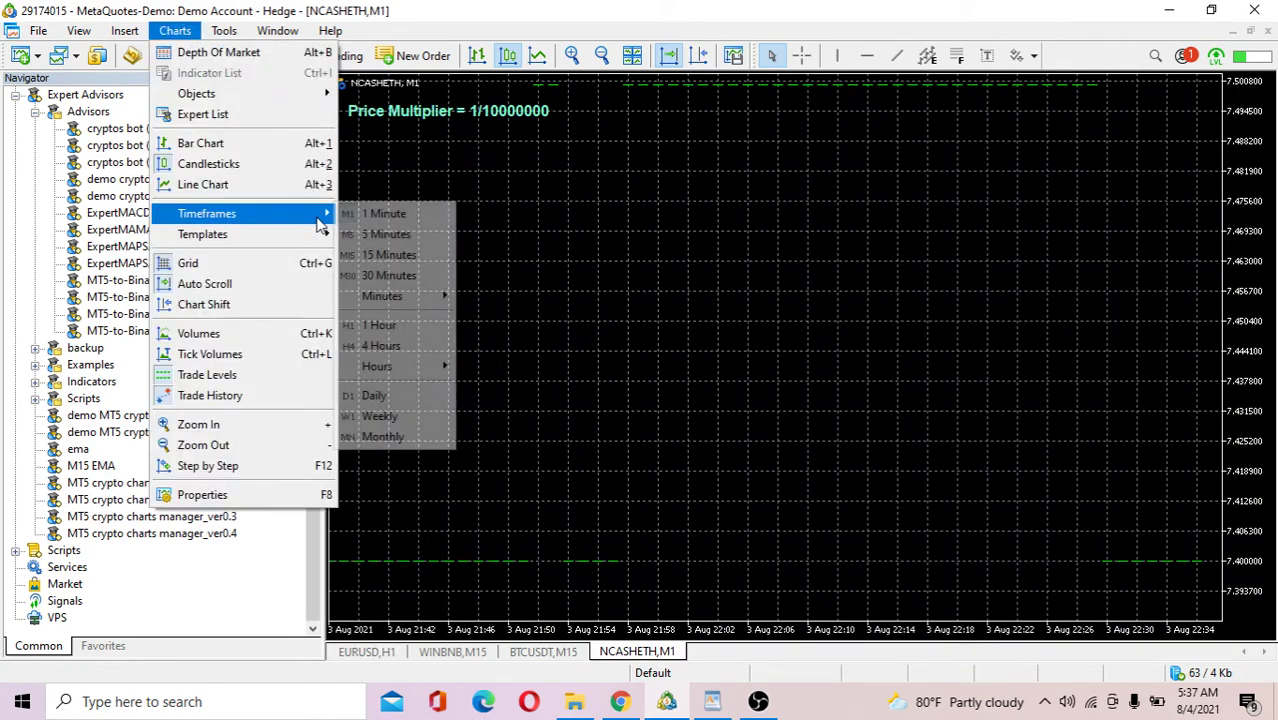
{"action": "left_click", "coordinate": [373, 256]}
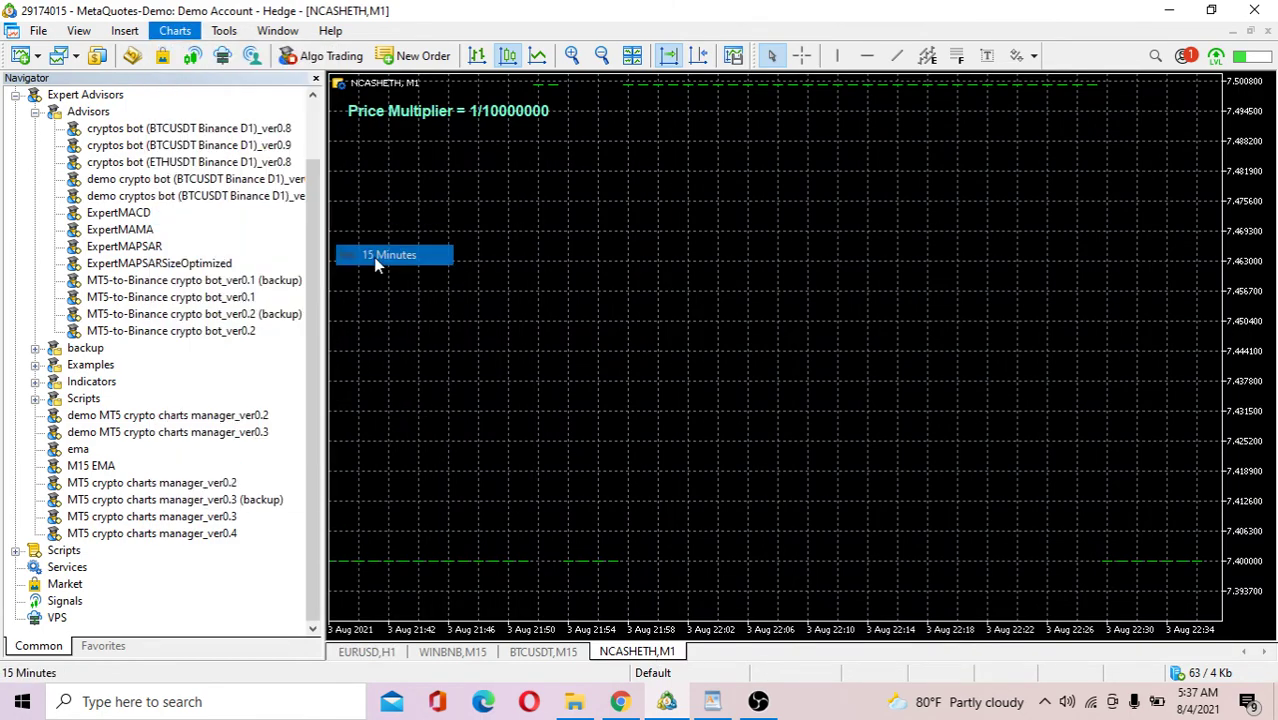
{"action": "left_click", "coordinate": [705, 57]}
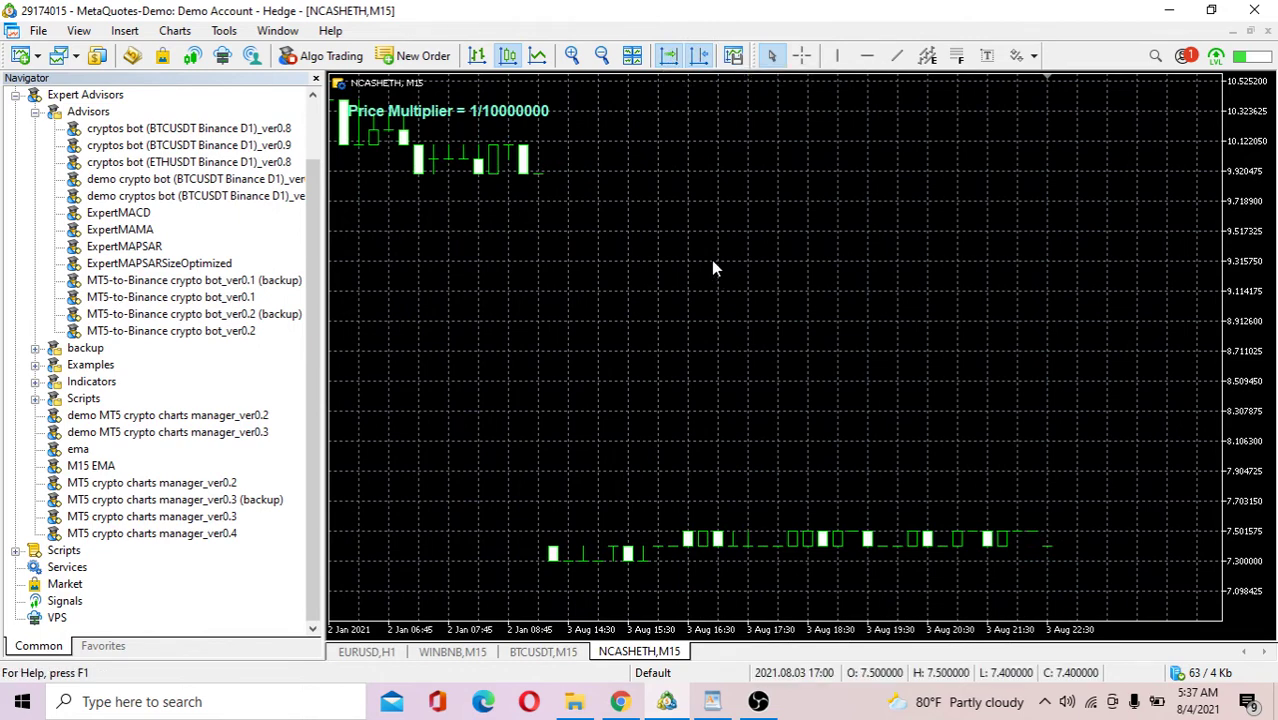
Replace the NCASHETH ticker with DOGEUSDT and open its one-minute chart.
{"action": "left_click", "coordinate": [541, 653]}
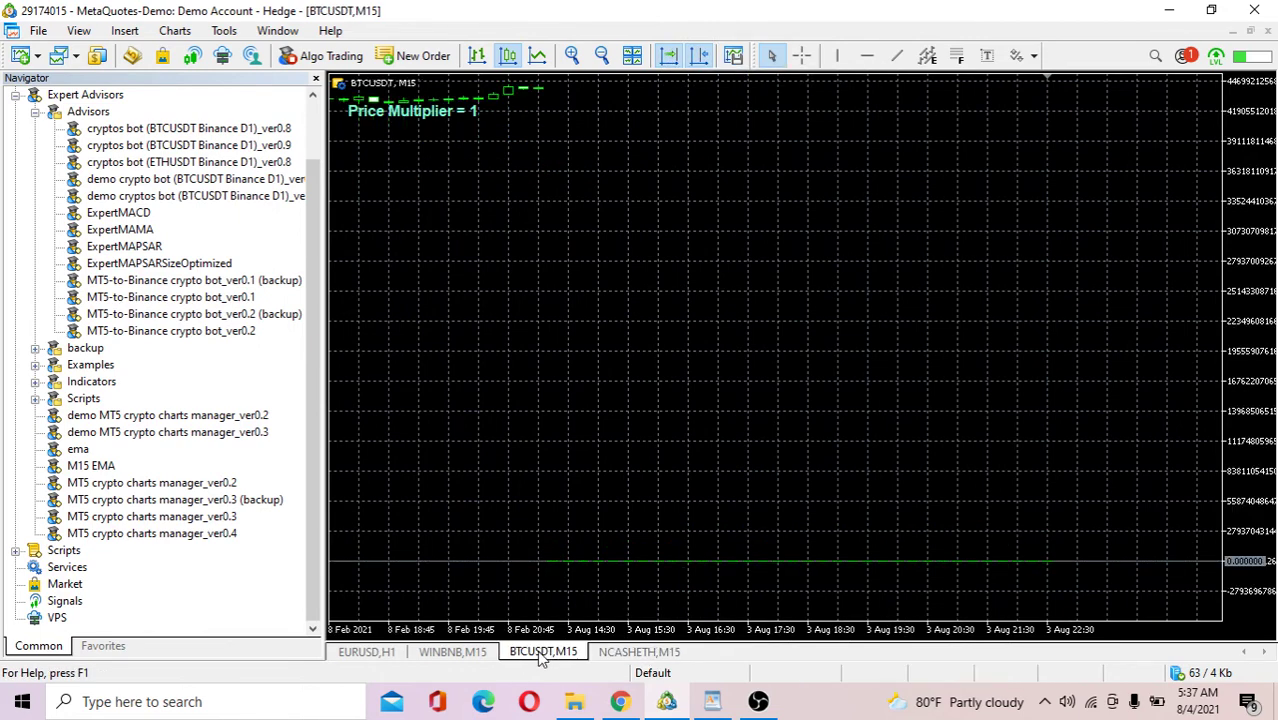
{"action": "left_click", "coordinate": [452, 652]}
{"action": "left_click", "coordinate": [366, 652]}
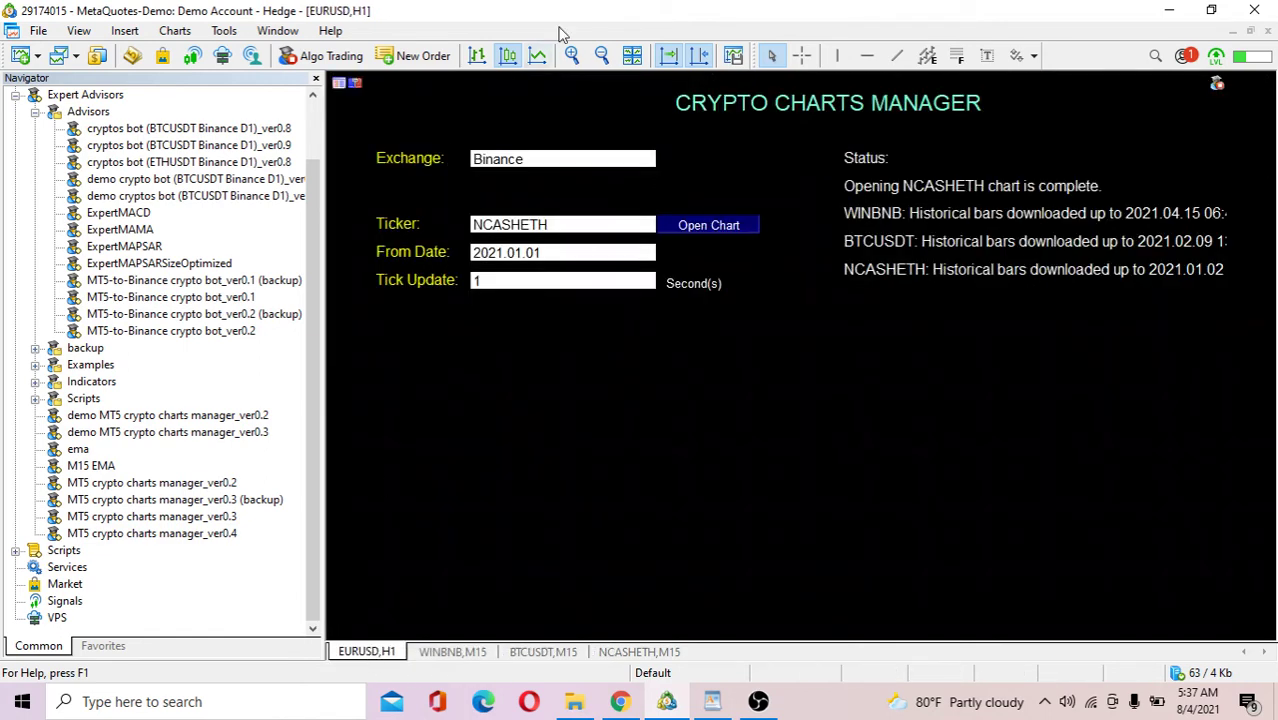
{"action": "double_click", "coordinate": [551, 228]}
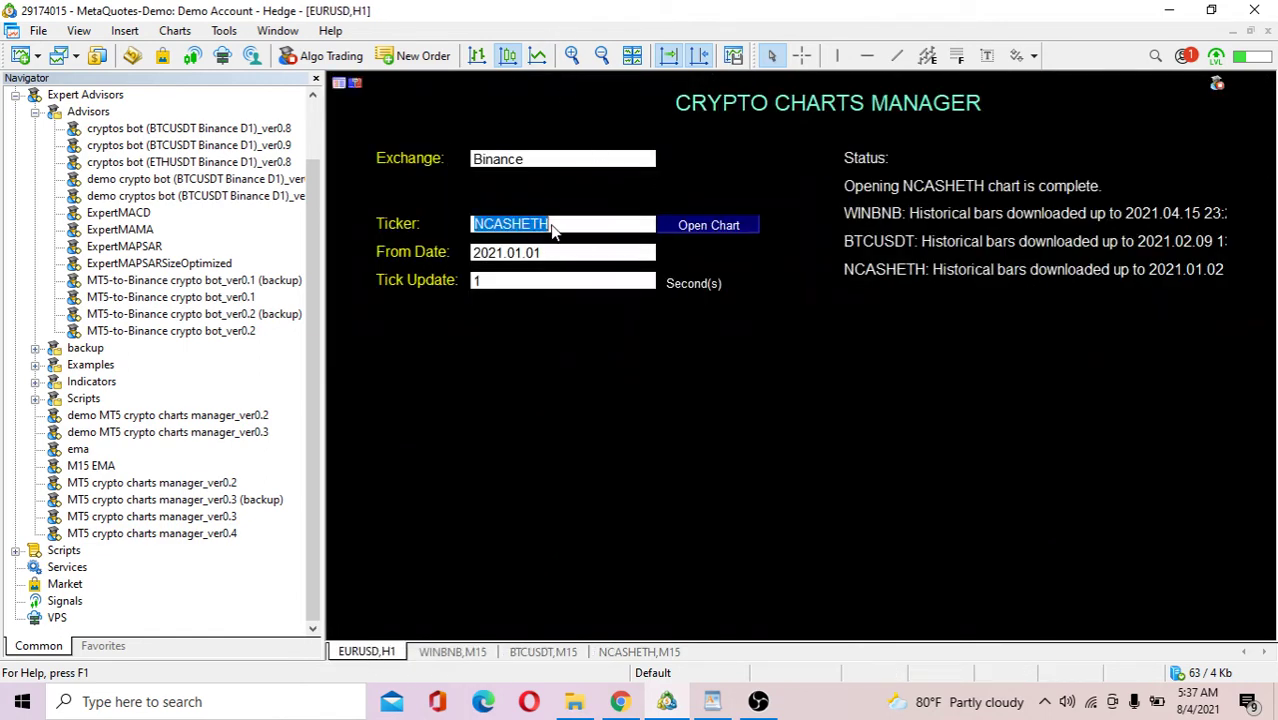
{"action": "type", "text": "d"}
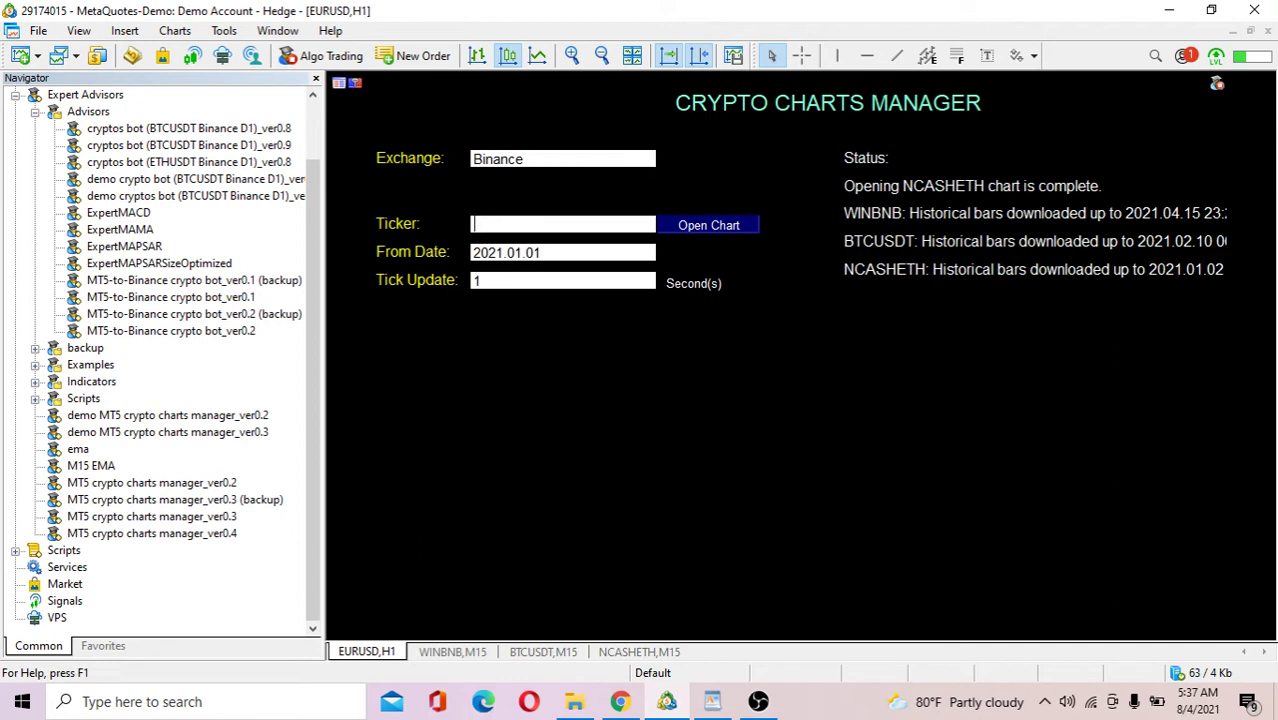
{"action": "type", "text": "DOGE"}
{"action": "type", "text": "USD"}
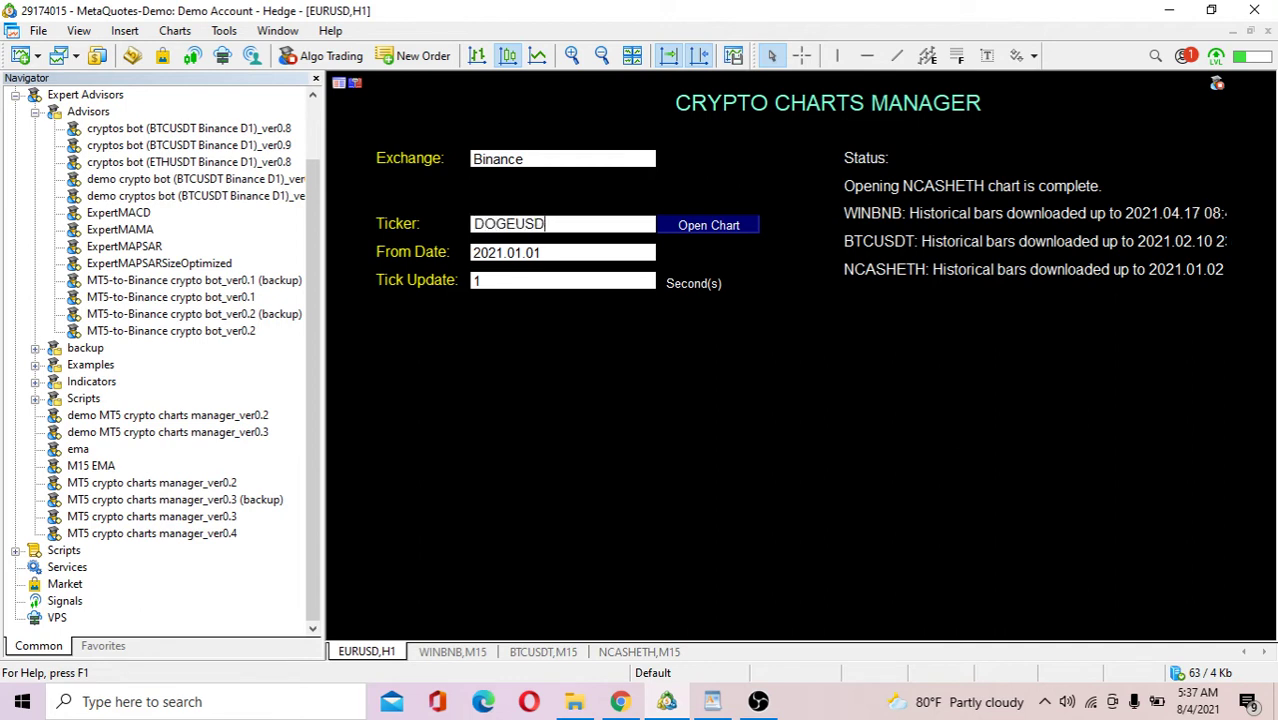
{"action": "type", "text": "T"}
{"action": "left_click", "coordinate": [715, 226]}
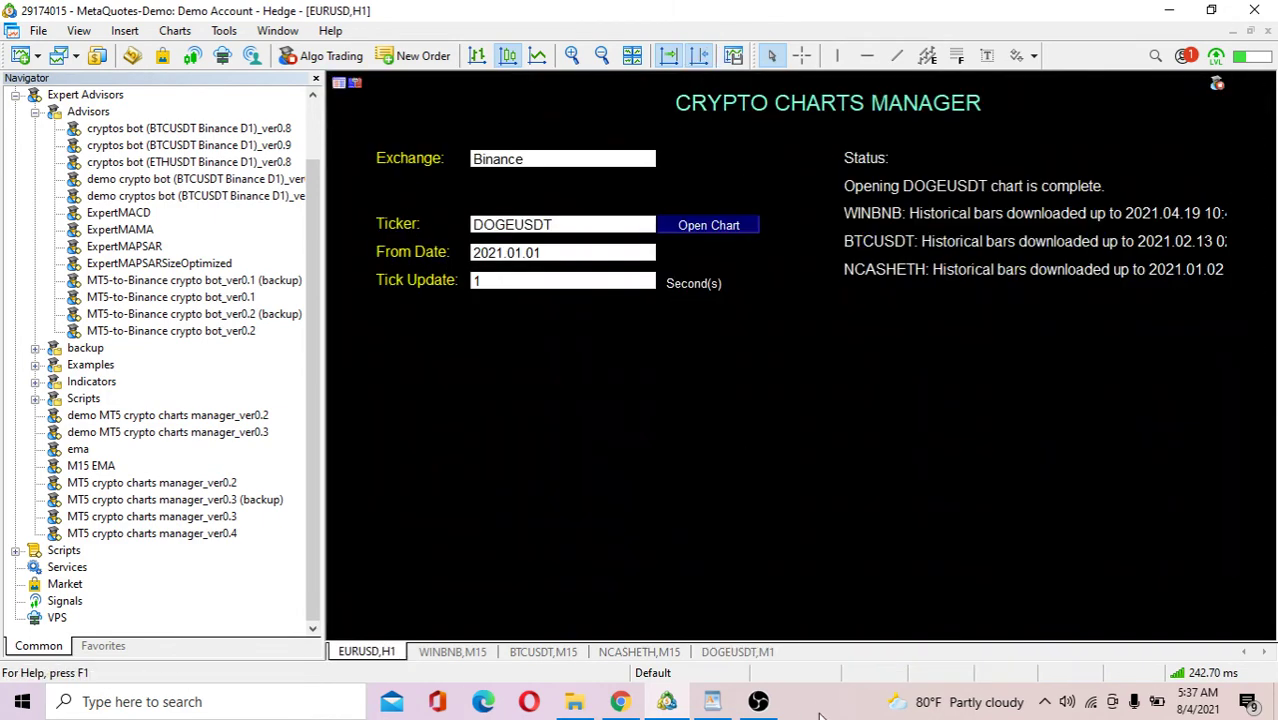
Set the DOGEUSDT chart to 15 Minutes, then return to the BTCUSDT chart.
{"action": "left_click", "coordinate": [748, 652]}
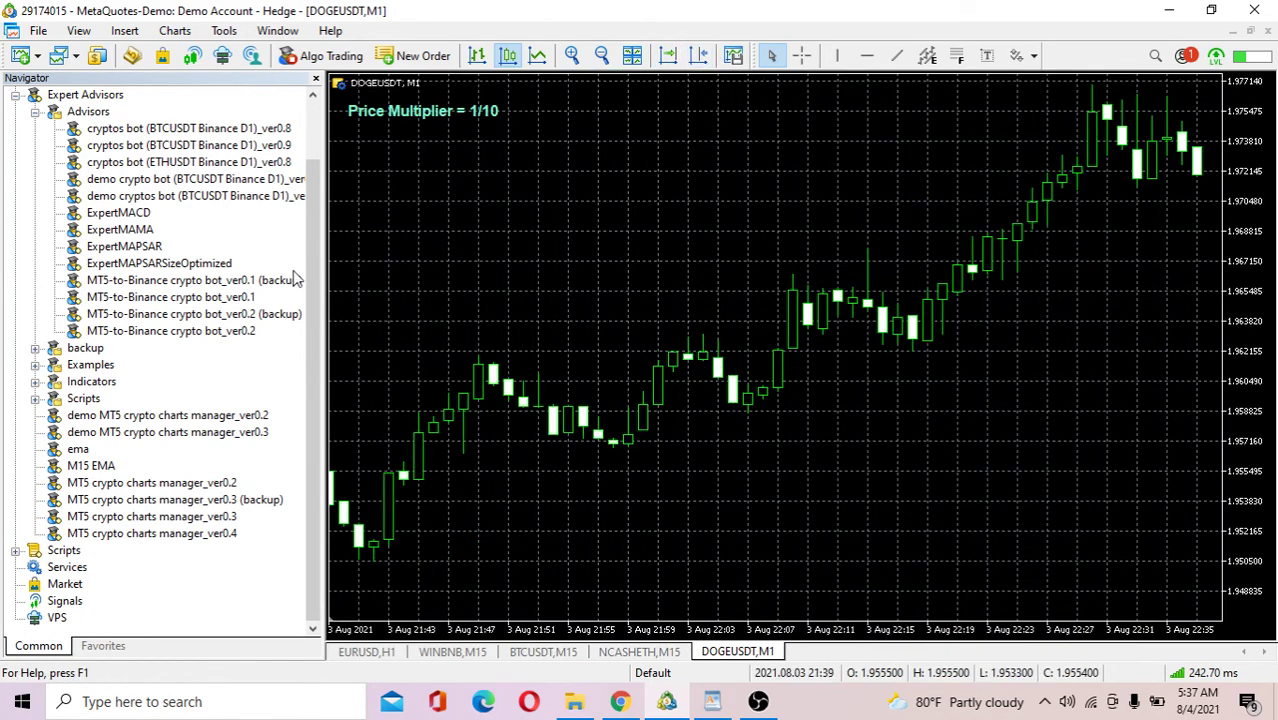
{"action": "left_click", "coordinate": [153, 31]}
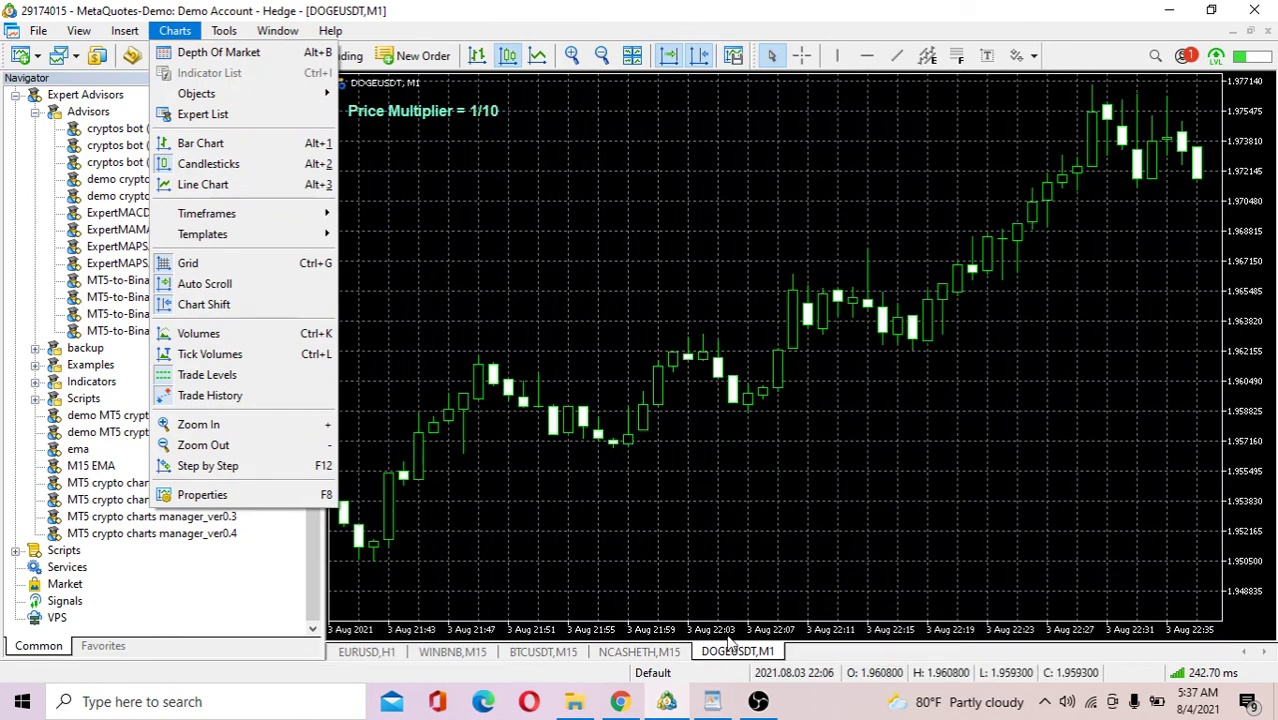
{"action": "left_click", "coordinate": [240, 164]}
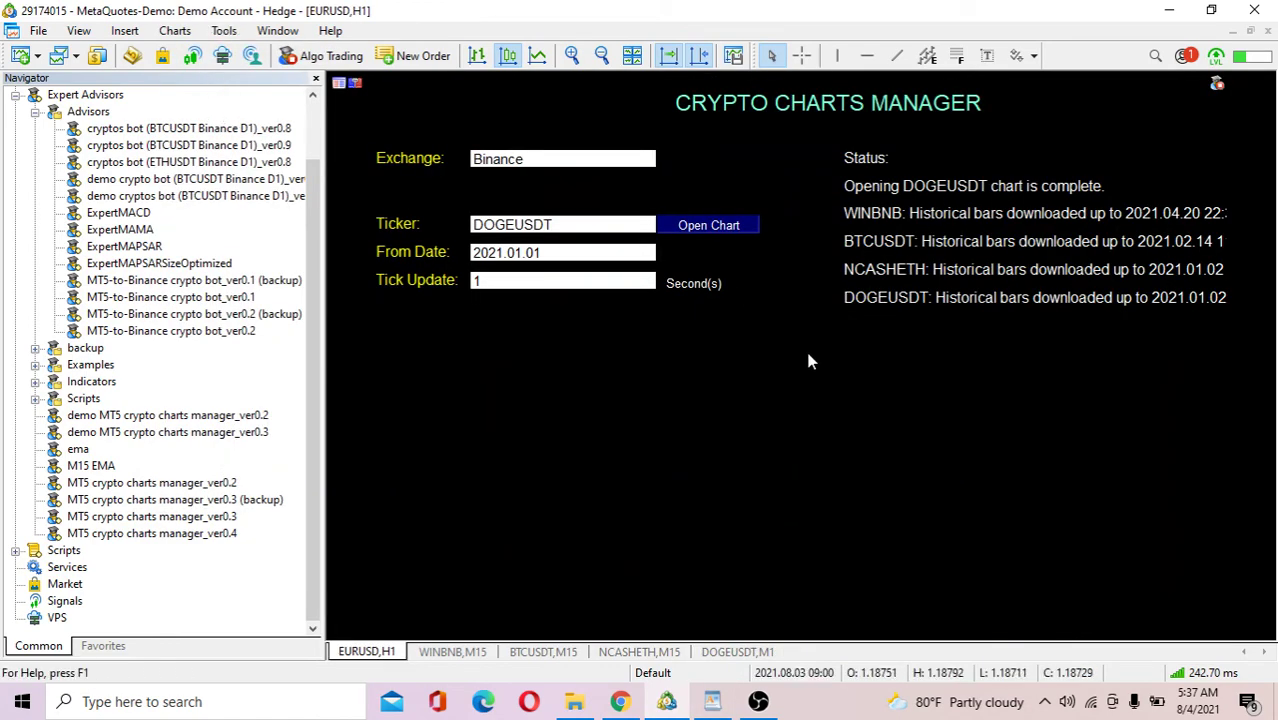
{"action": "left_click", "coordinate": [736, 652]}
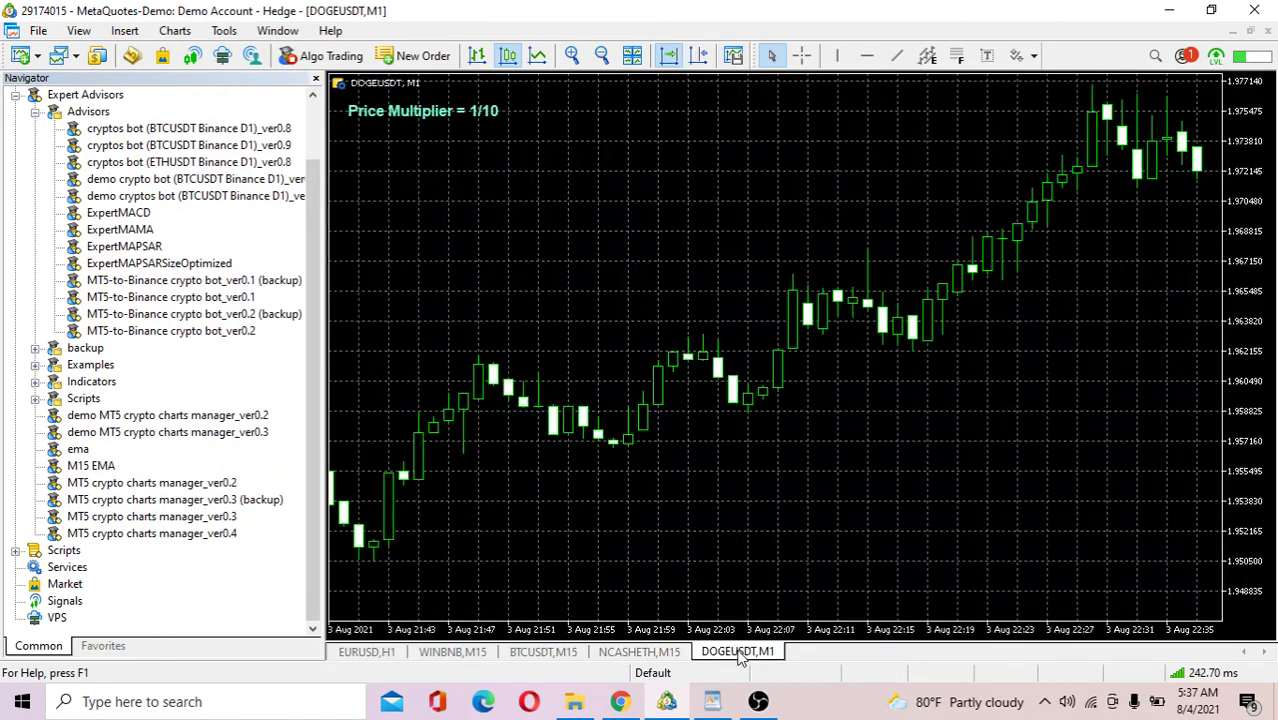
{"action": "left_click", "coordinate": [176, 31]}
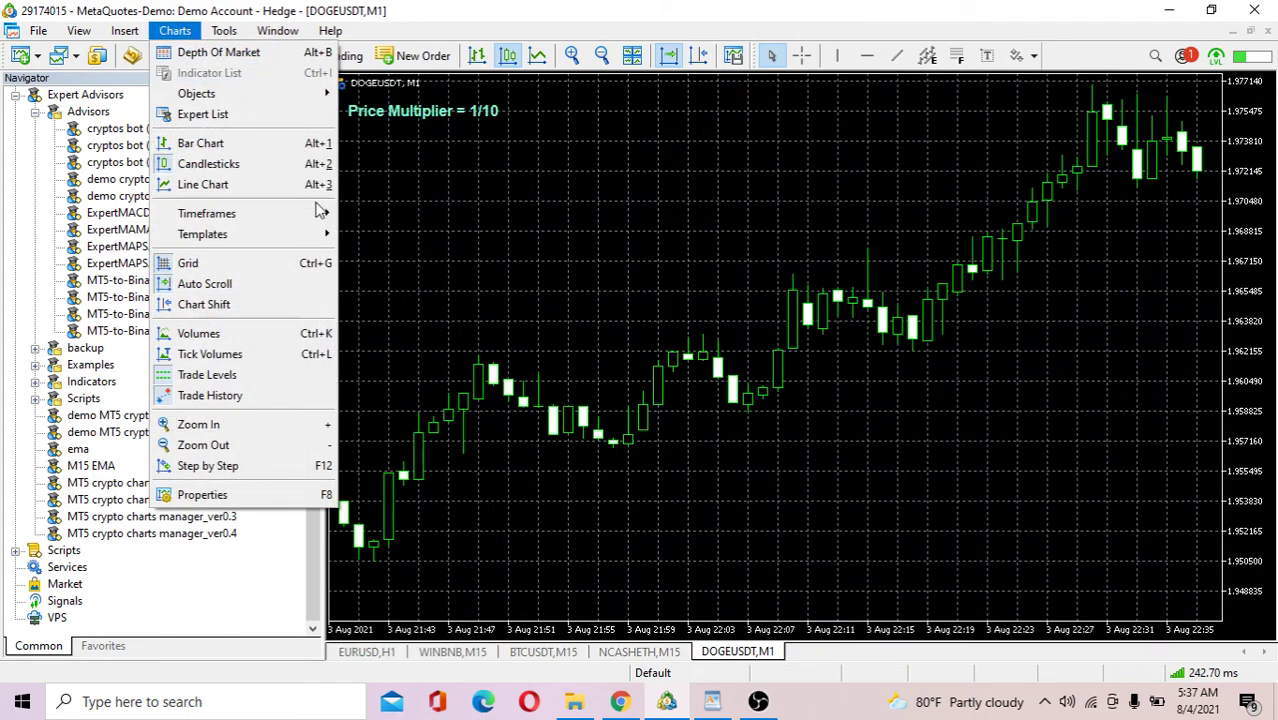
{"action": "mouse_move", "coordinate": [207, 213]}
{"action": "left_click", "coordinate": [385, 258]}
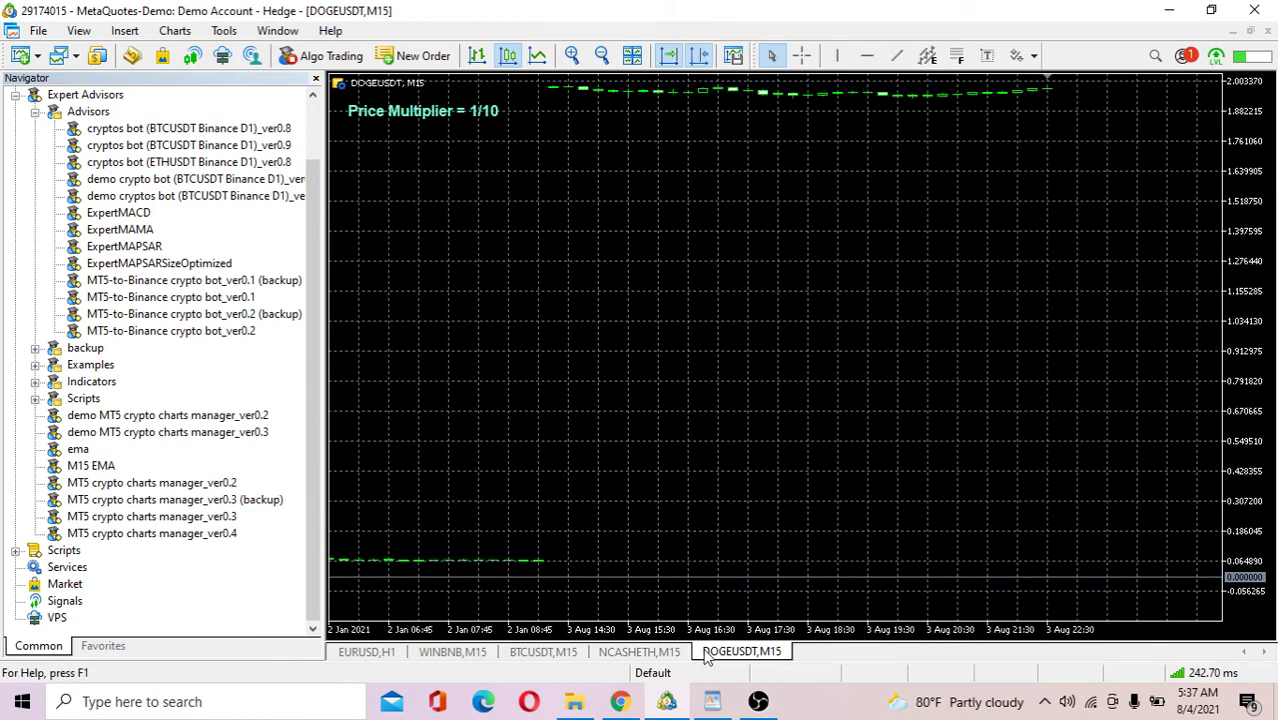
{"action": "left_click", "coordinate": [668, 652]}
{"action": "left_click", "coordinate": [553, 652]}
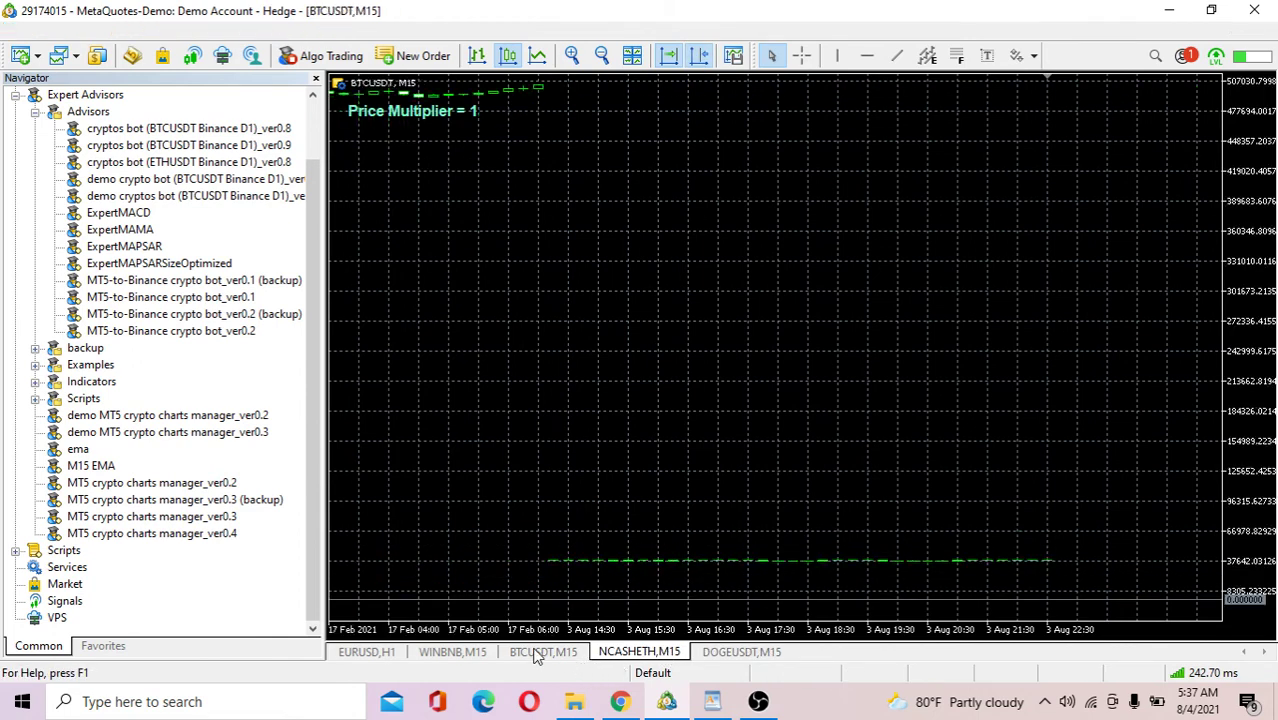
Return to the Crypto Charts Manager after glancing at Chrome's MetaTrader 5 download page.
{"action": "left_click", "coordinate": [468, 655]}
{"action": "left_click", "coordinate": [370, 652]}
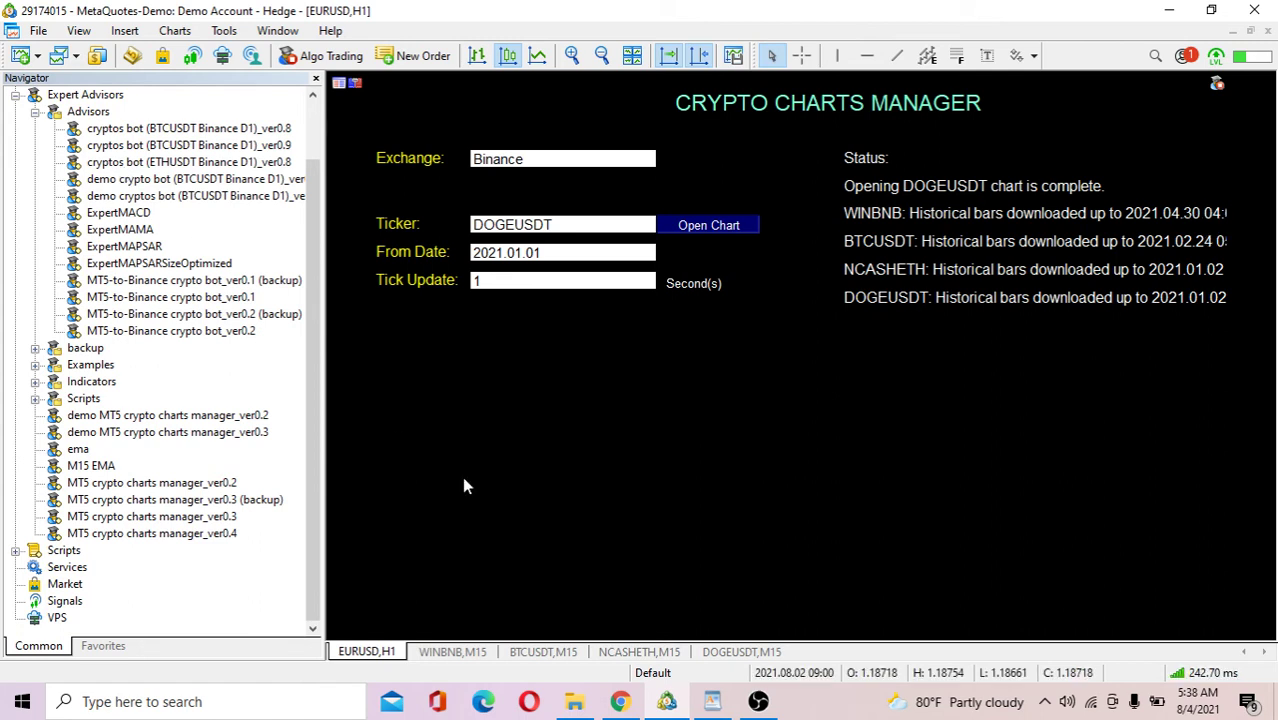
{"action": "left_click", "coordinate": [622, 704]}
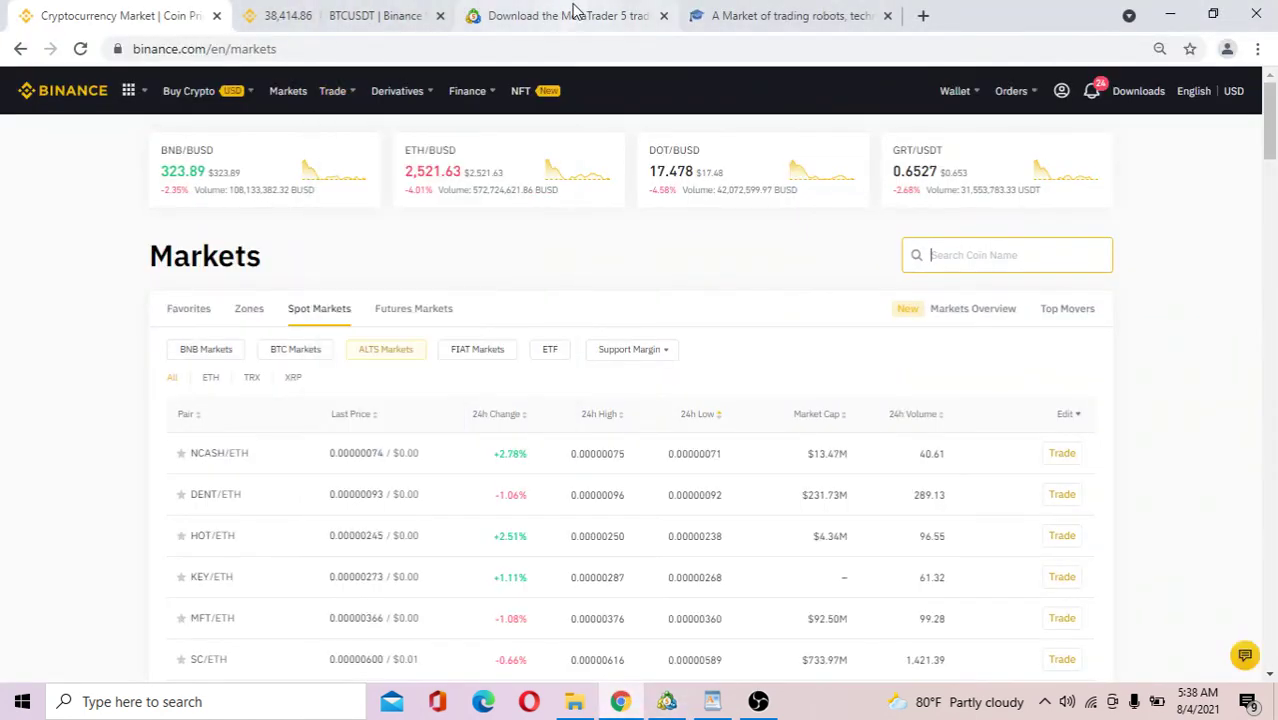
{"action": "left_click", "coordinate": [572, 15]}
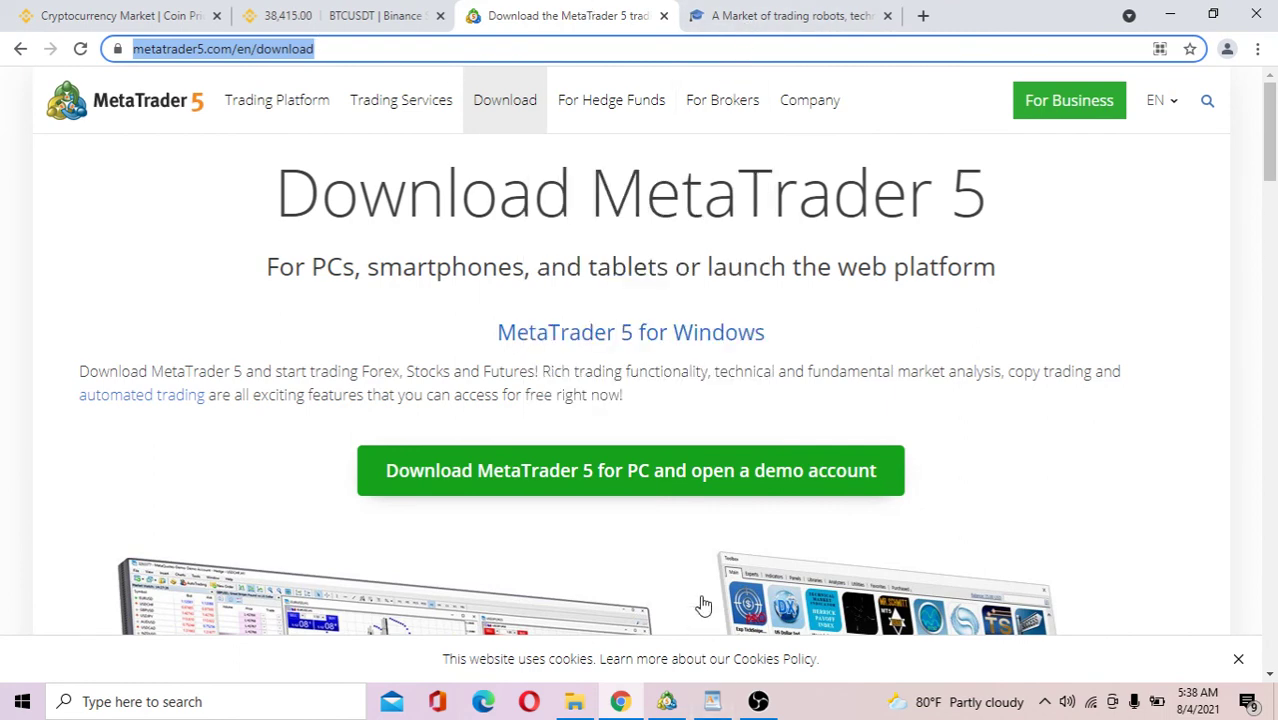
{"action": "left_click", "coordinate": [670, 703]}
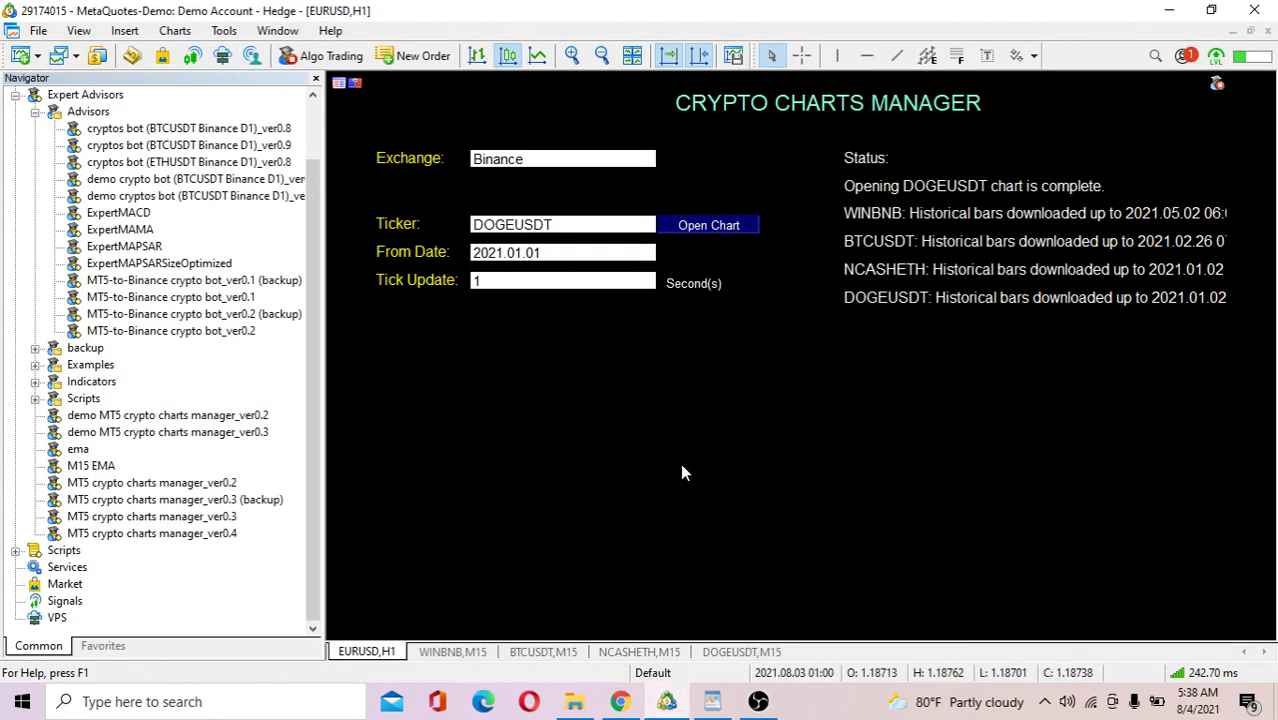